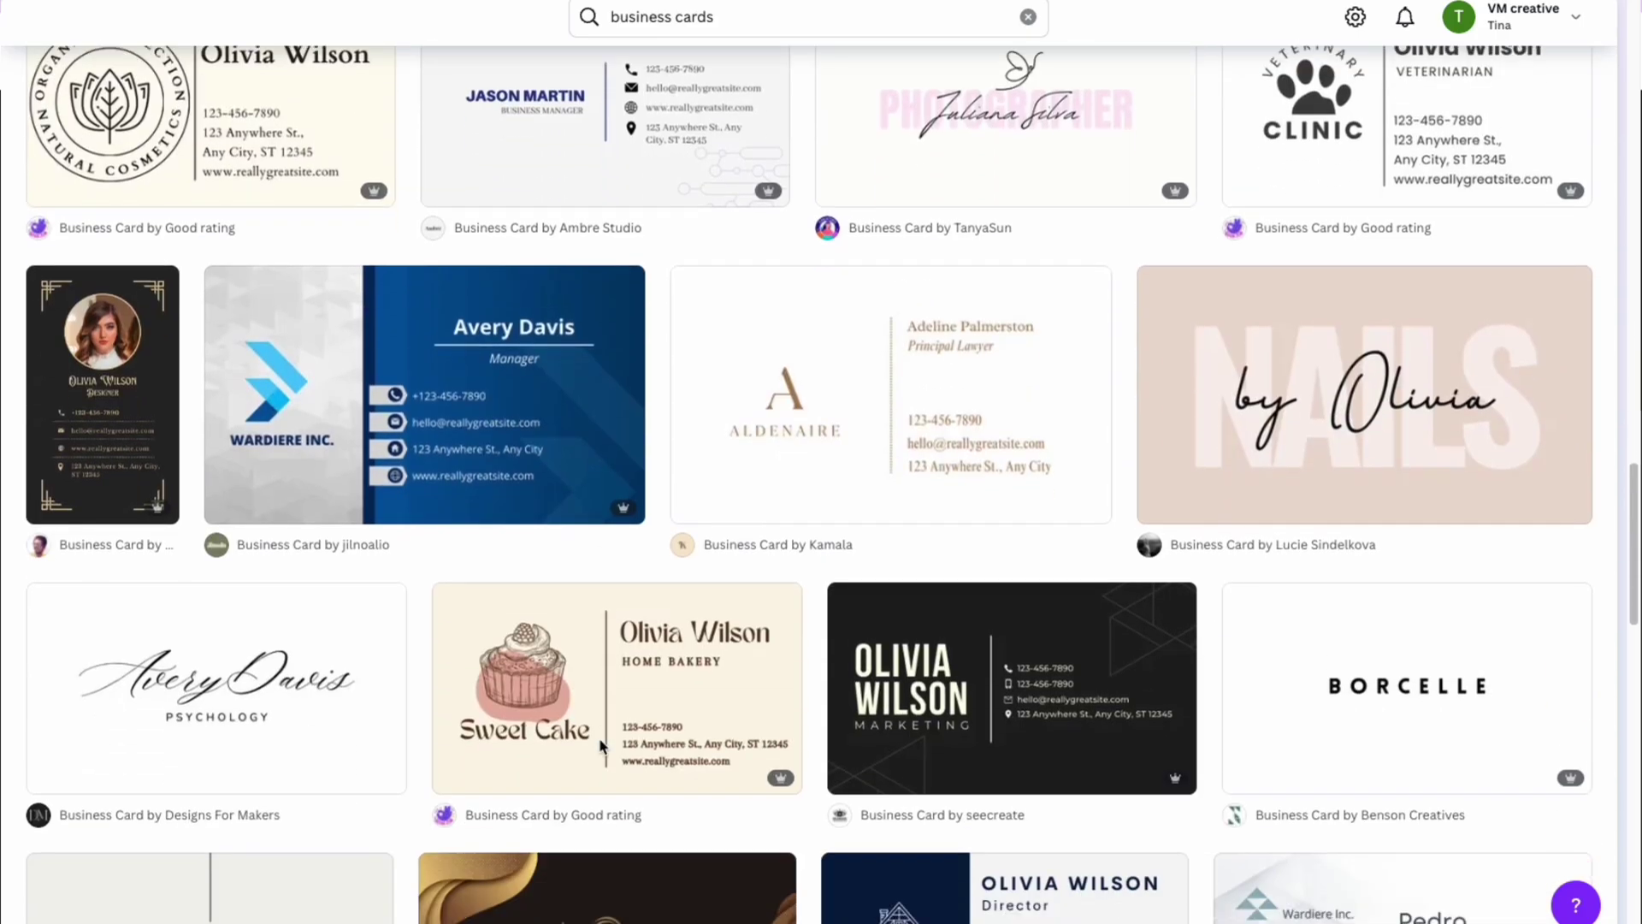
scroll(599, 744, "down", 5)
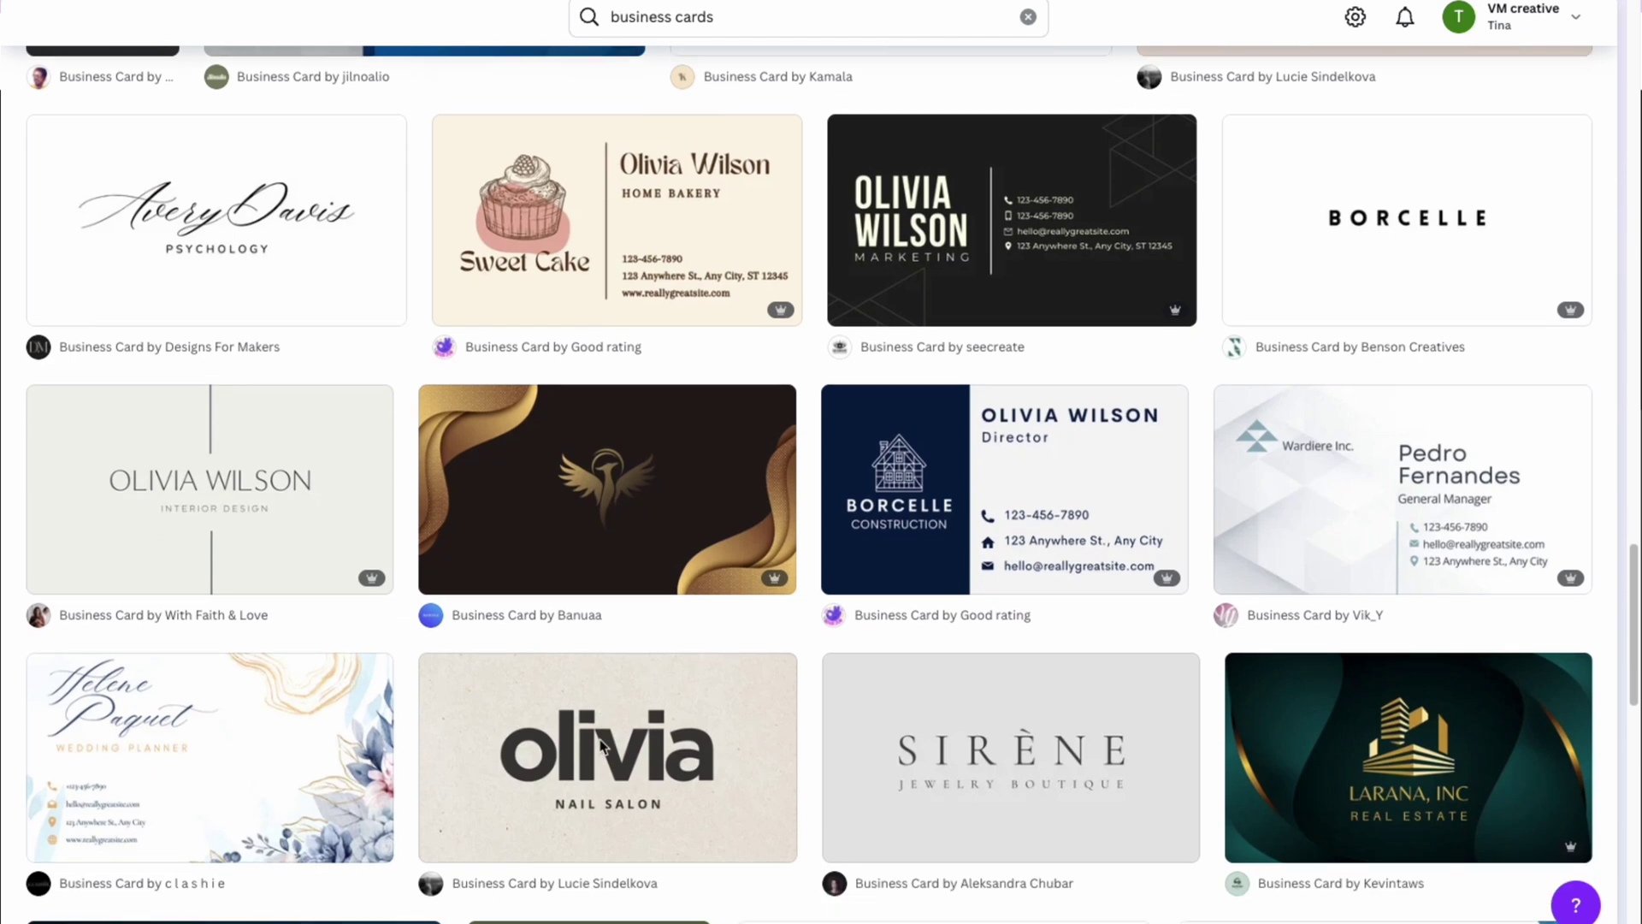
scroll(602, 744, "down", 6)
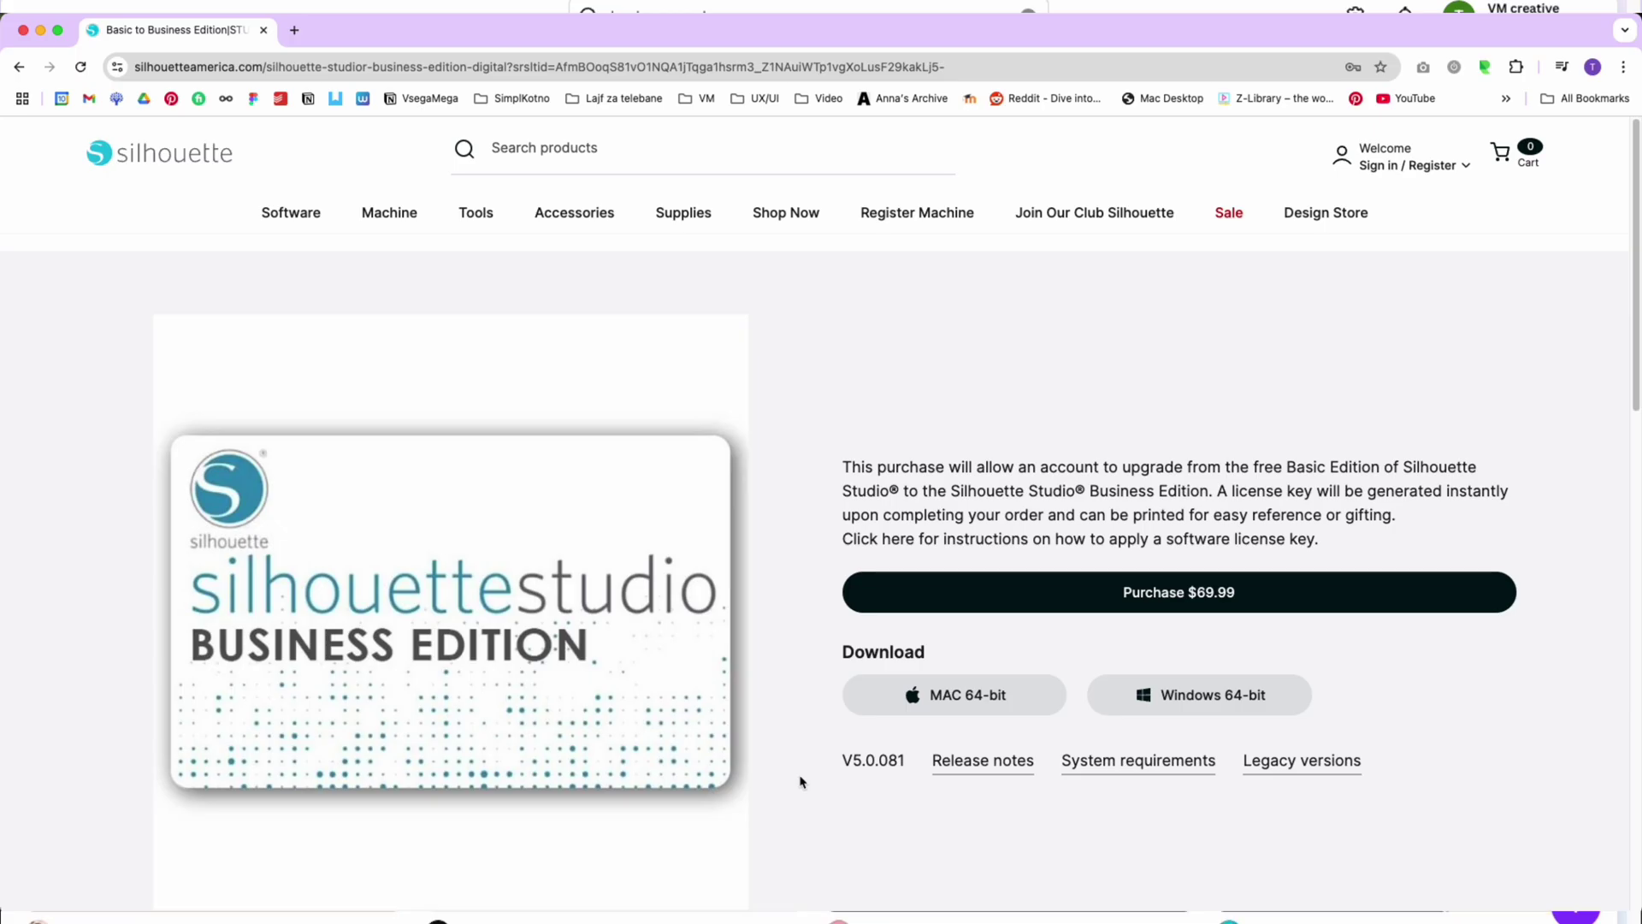
scroll(799, 776, "down", 2)
scroll(800, 781, "down", 2)
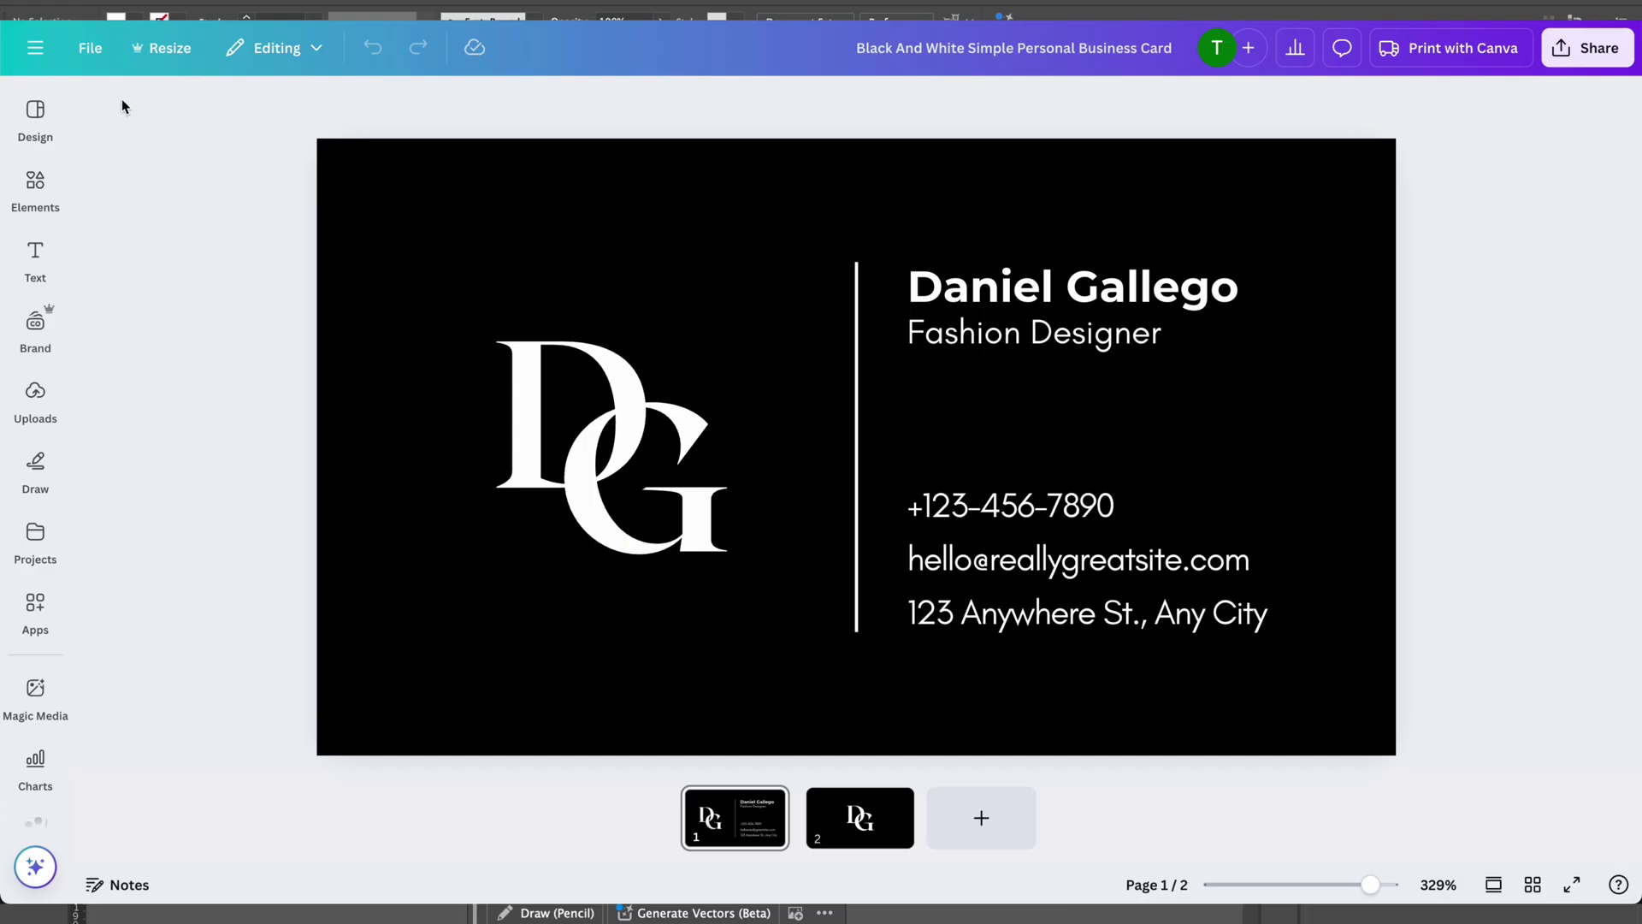
Show the print bleed on the black business card design in Canva and open its sharing options
left_click(104, 55)
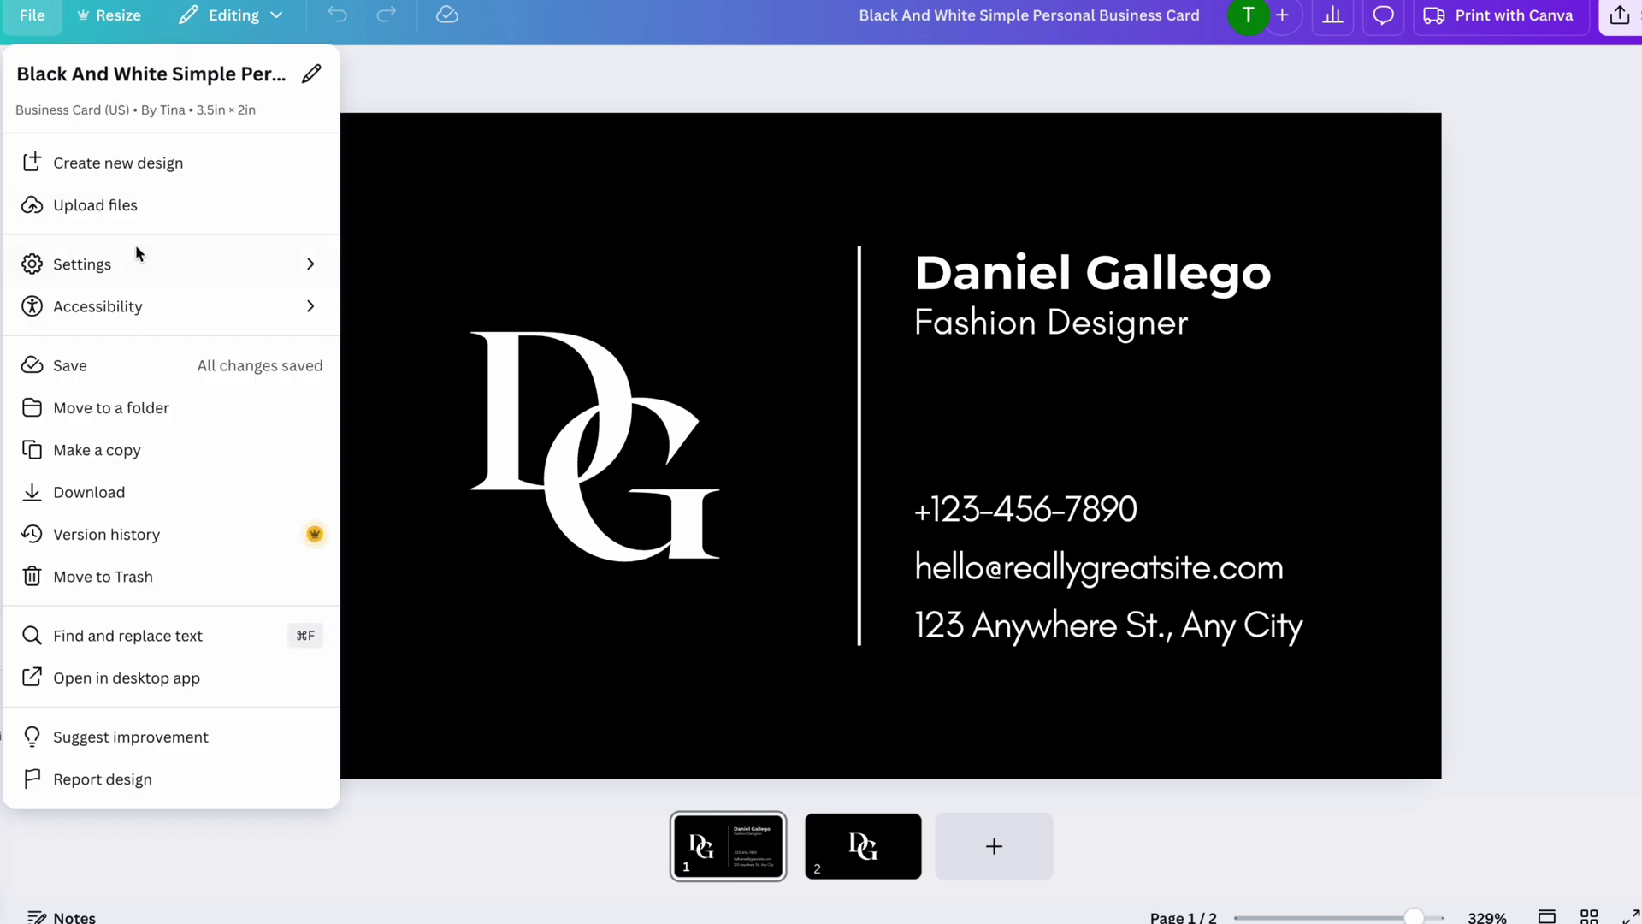
mouse_move(191, 279)
left_click(443, 409)
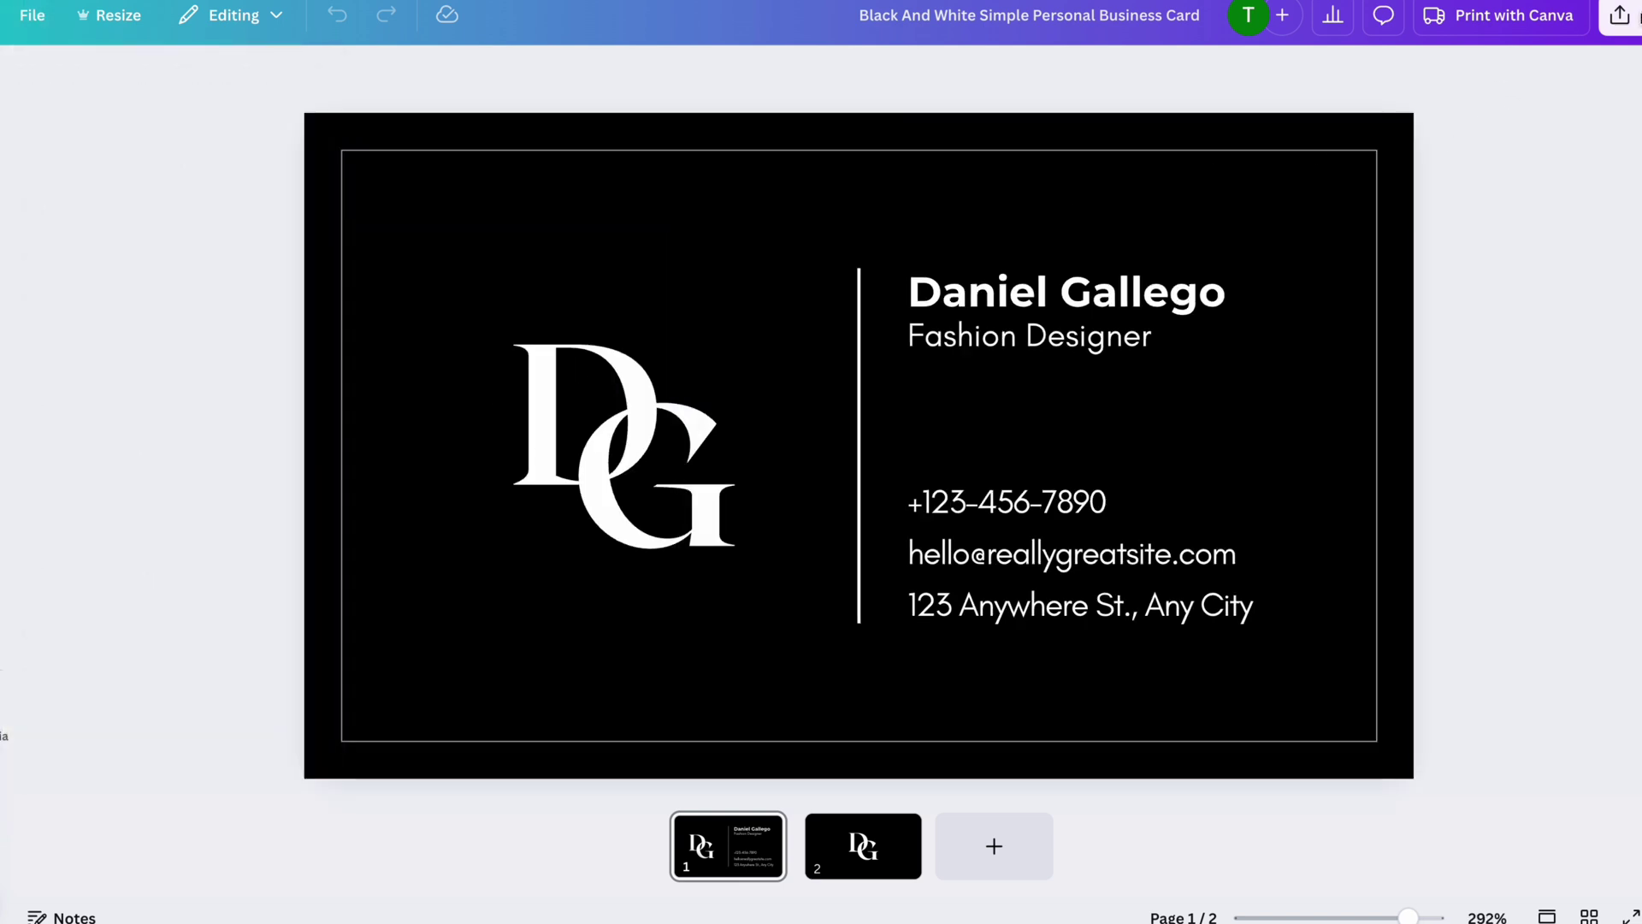
left_click(1619, 14)
left_click(1327, 436)
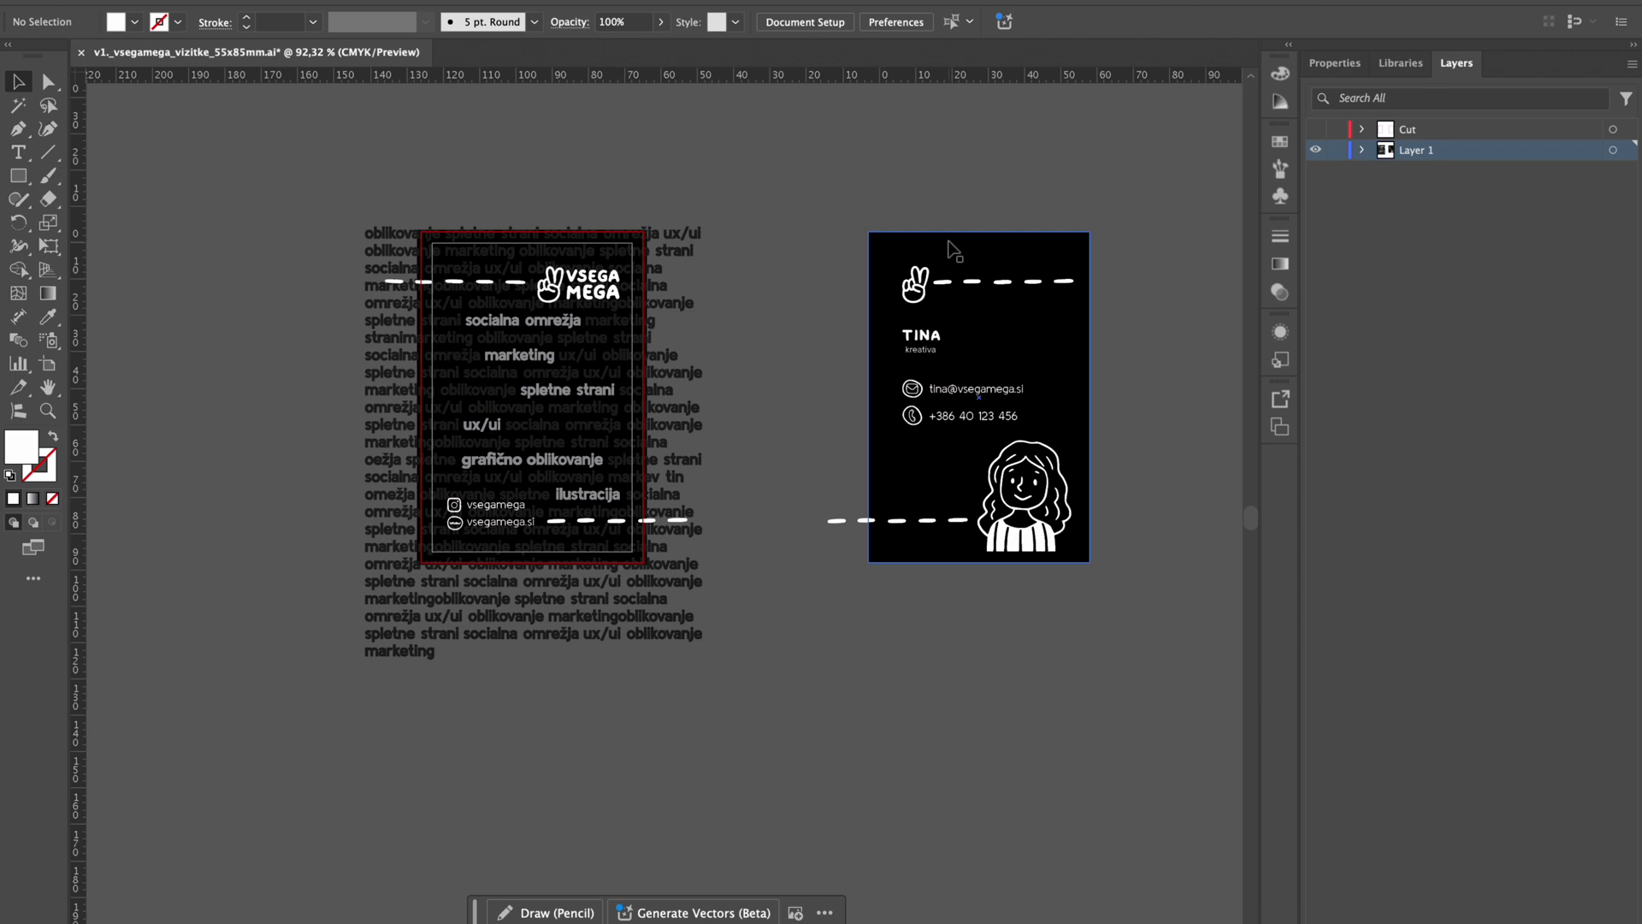
In Illustrator, hide the Cut layer of the 55x85mm business card document
scroll(953, 250, "up", 5)
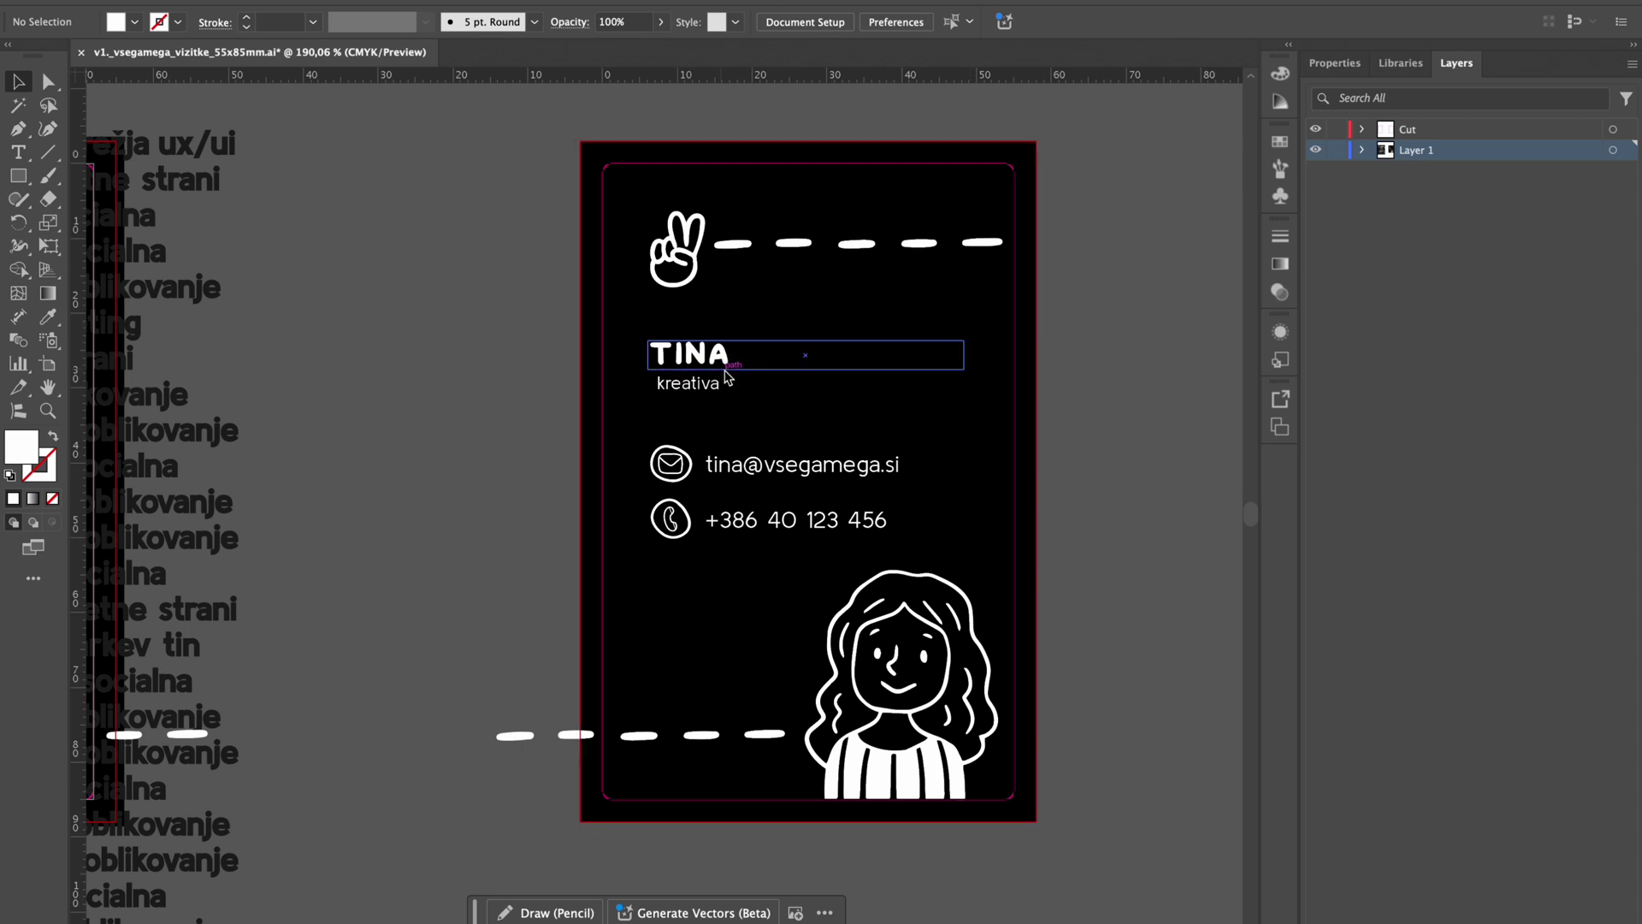
scroll(728, 378, "left", 2)
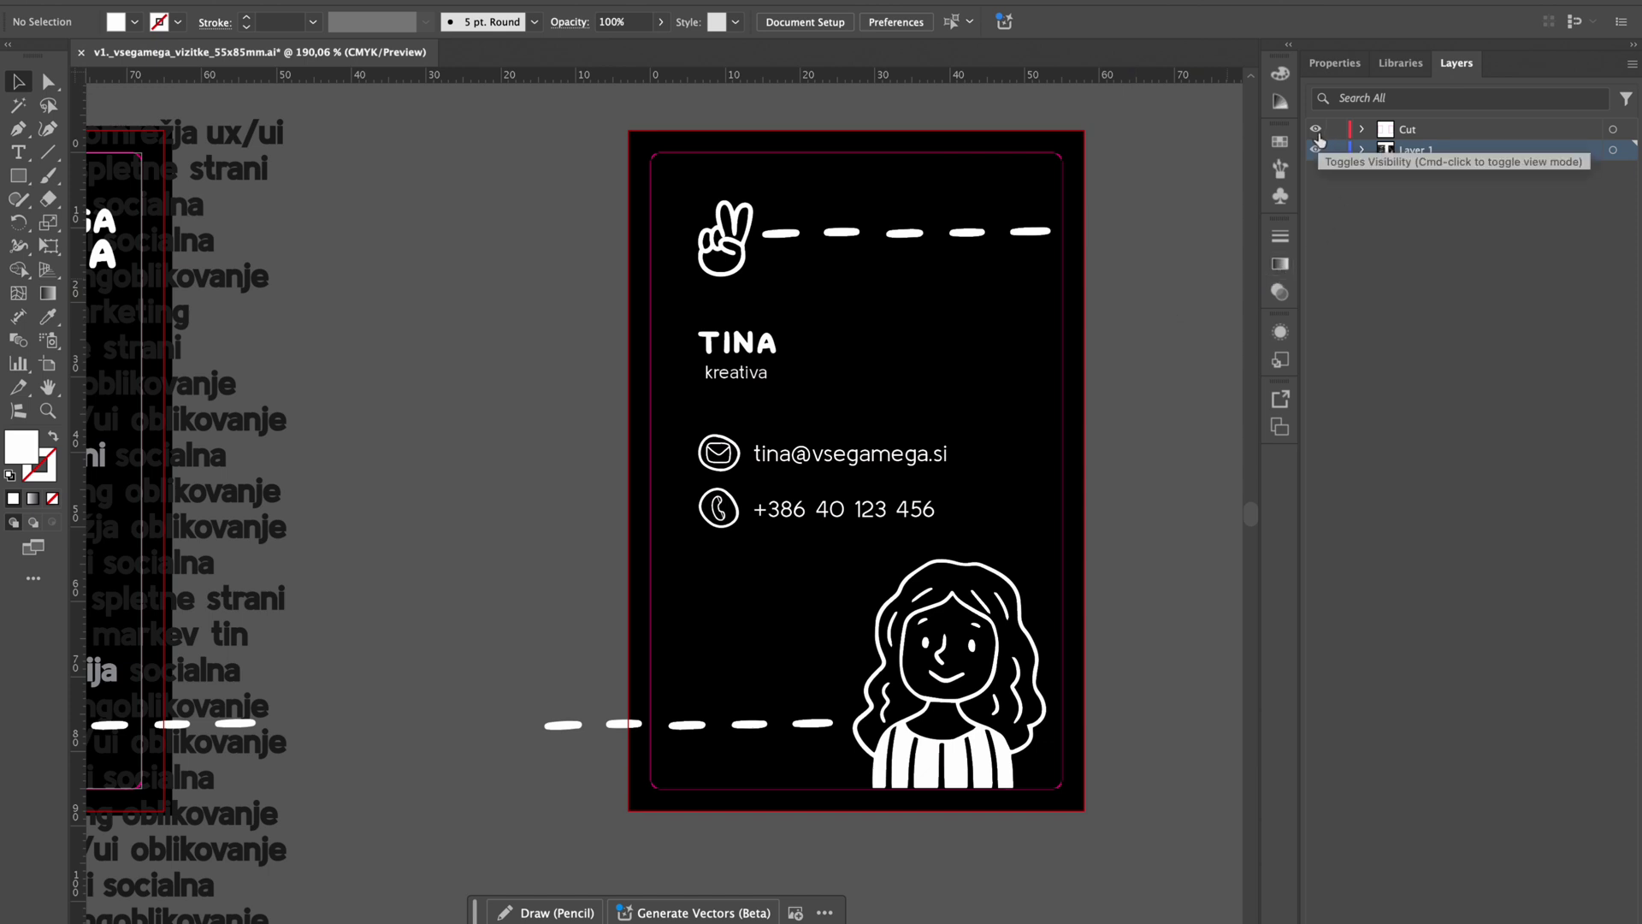
left_click(1317, 130)
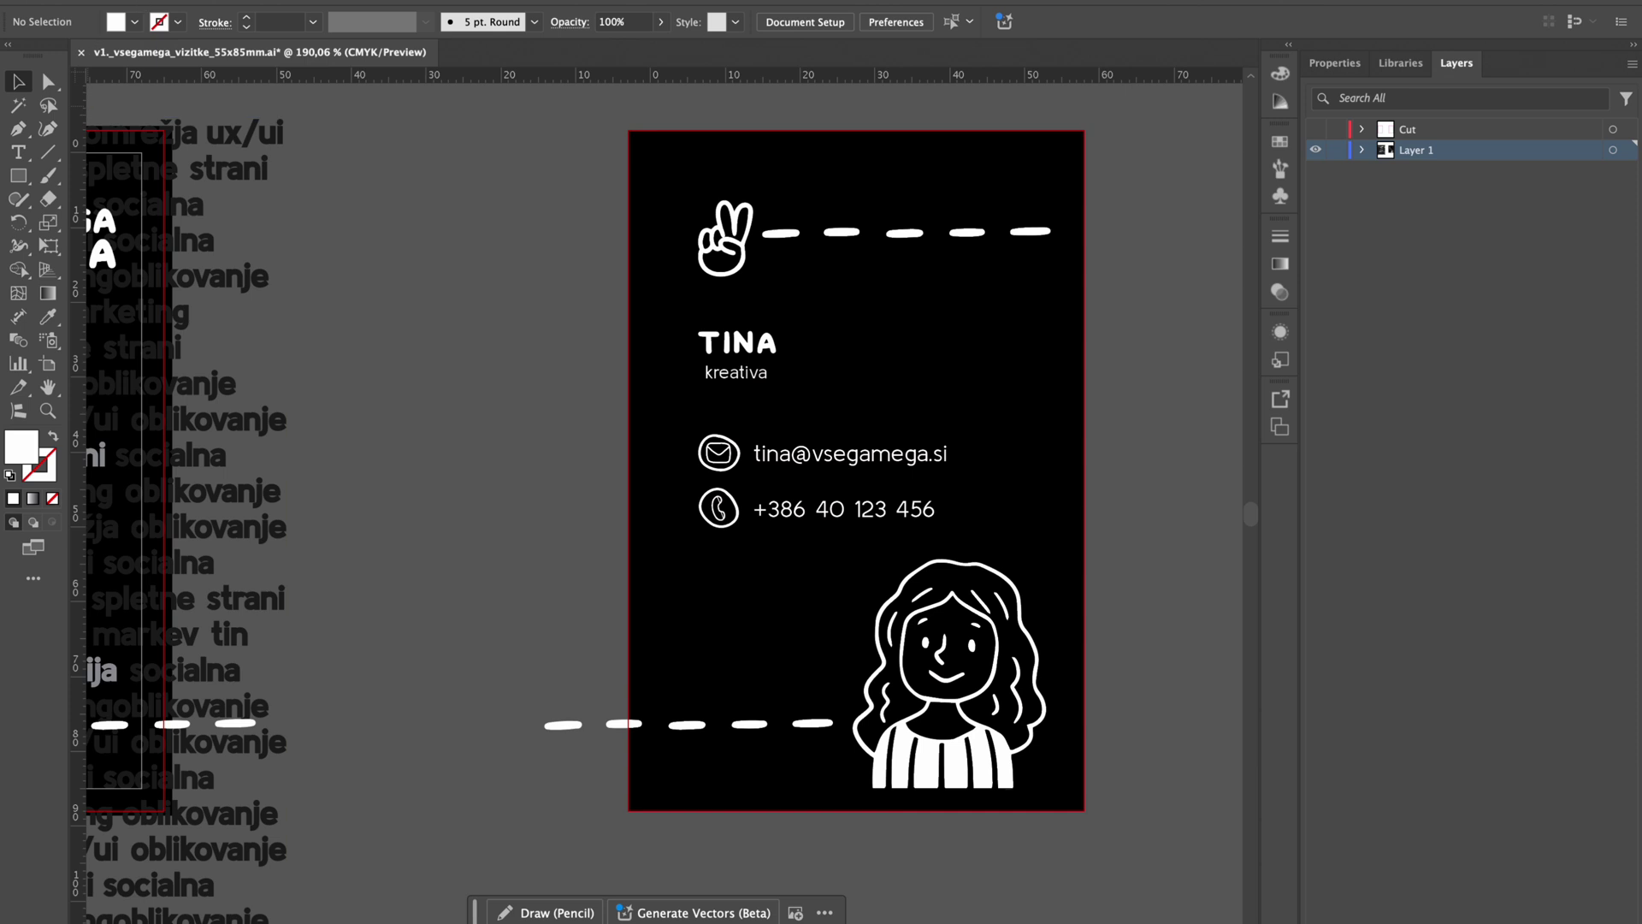
Export all artboards as PNG to the BusinessCards folder, using artboards, 300 ppi resolution and a white background
left_click(141, 2)
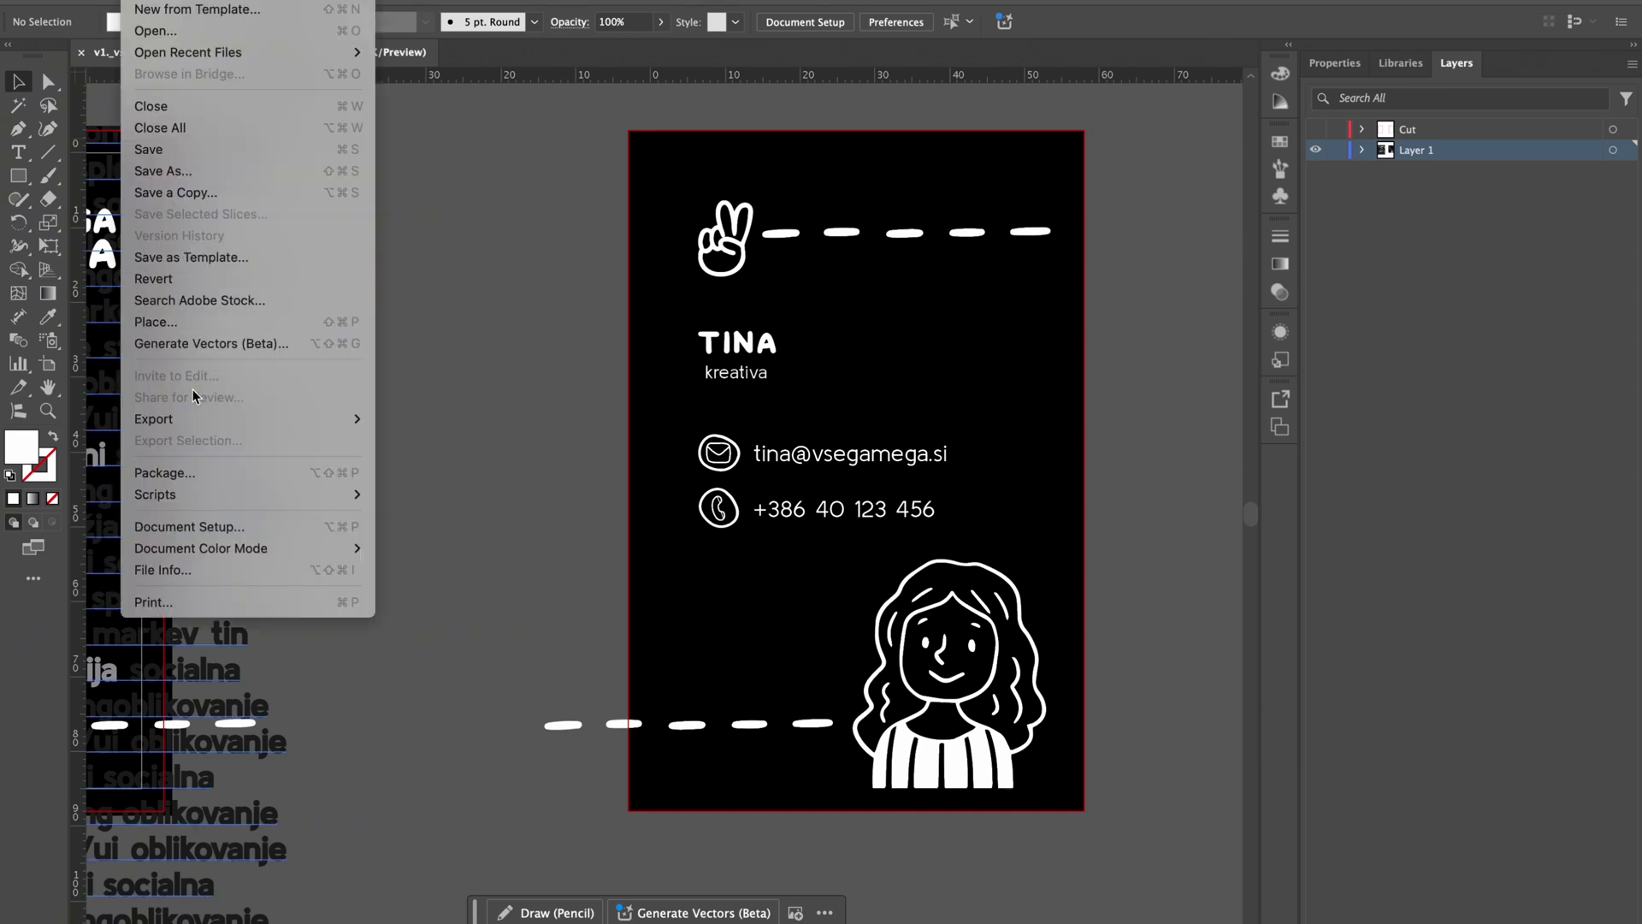
mouse_move(198, 418)
left_click(419, 440)
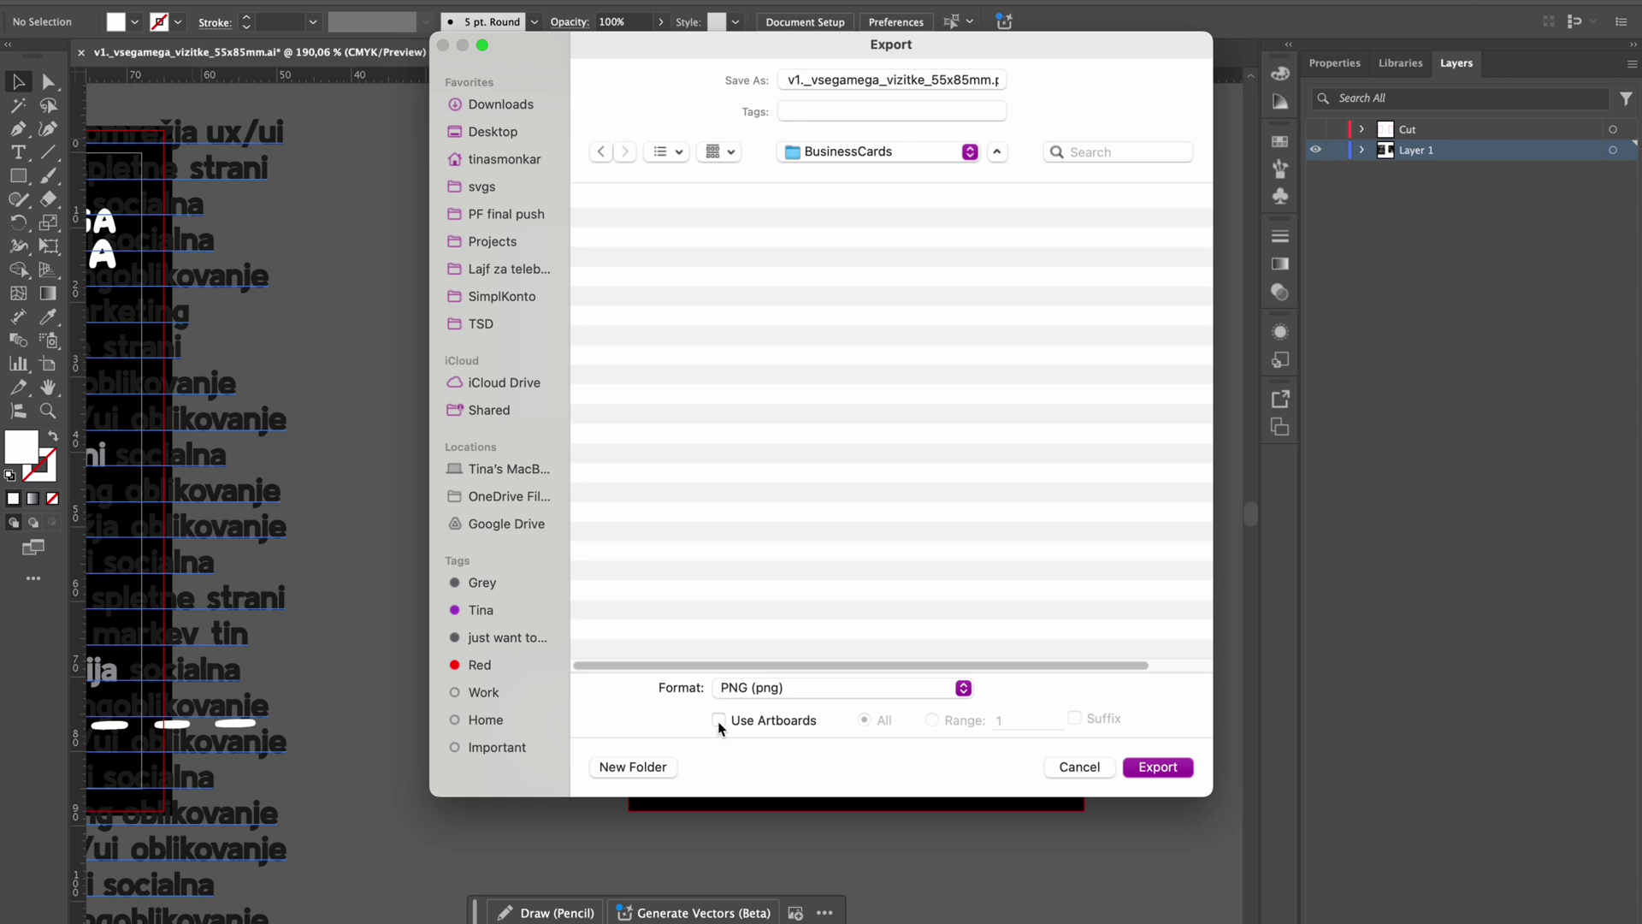
left_click(728, 722)
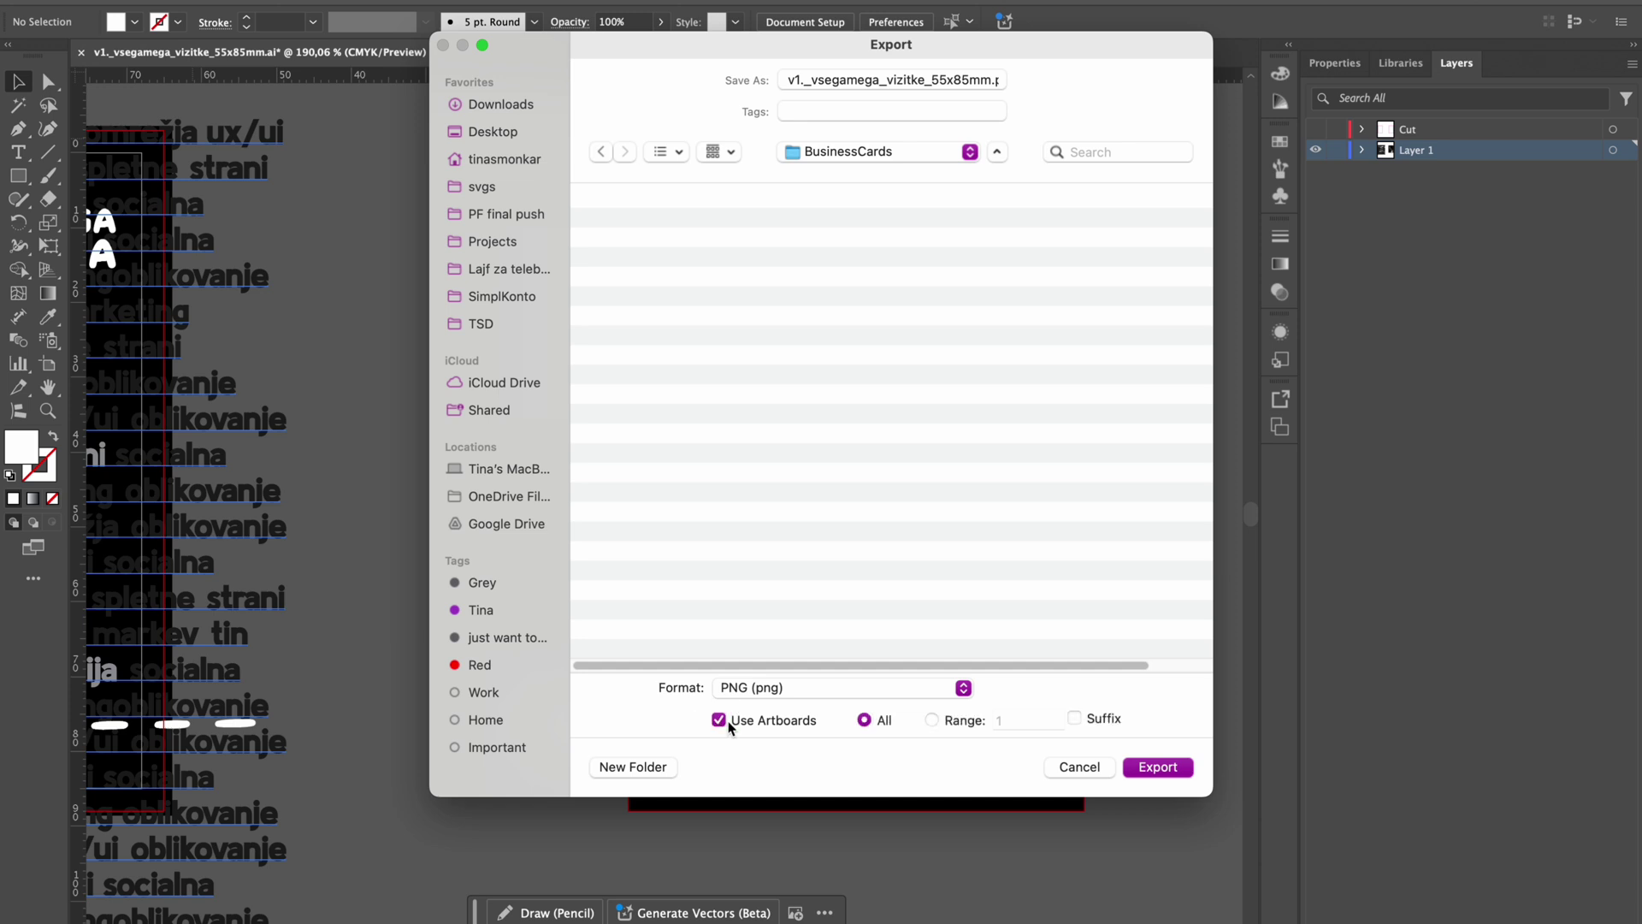
left_click(1157, 767)
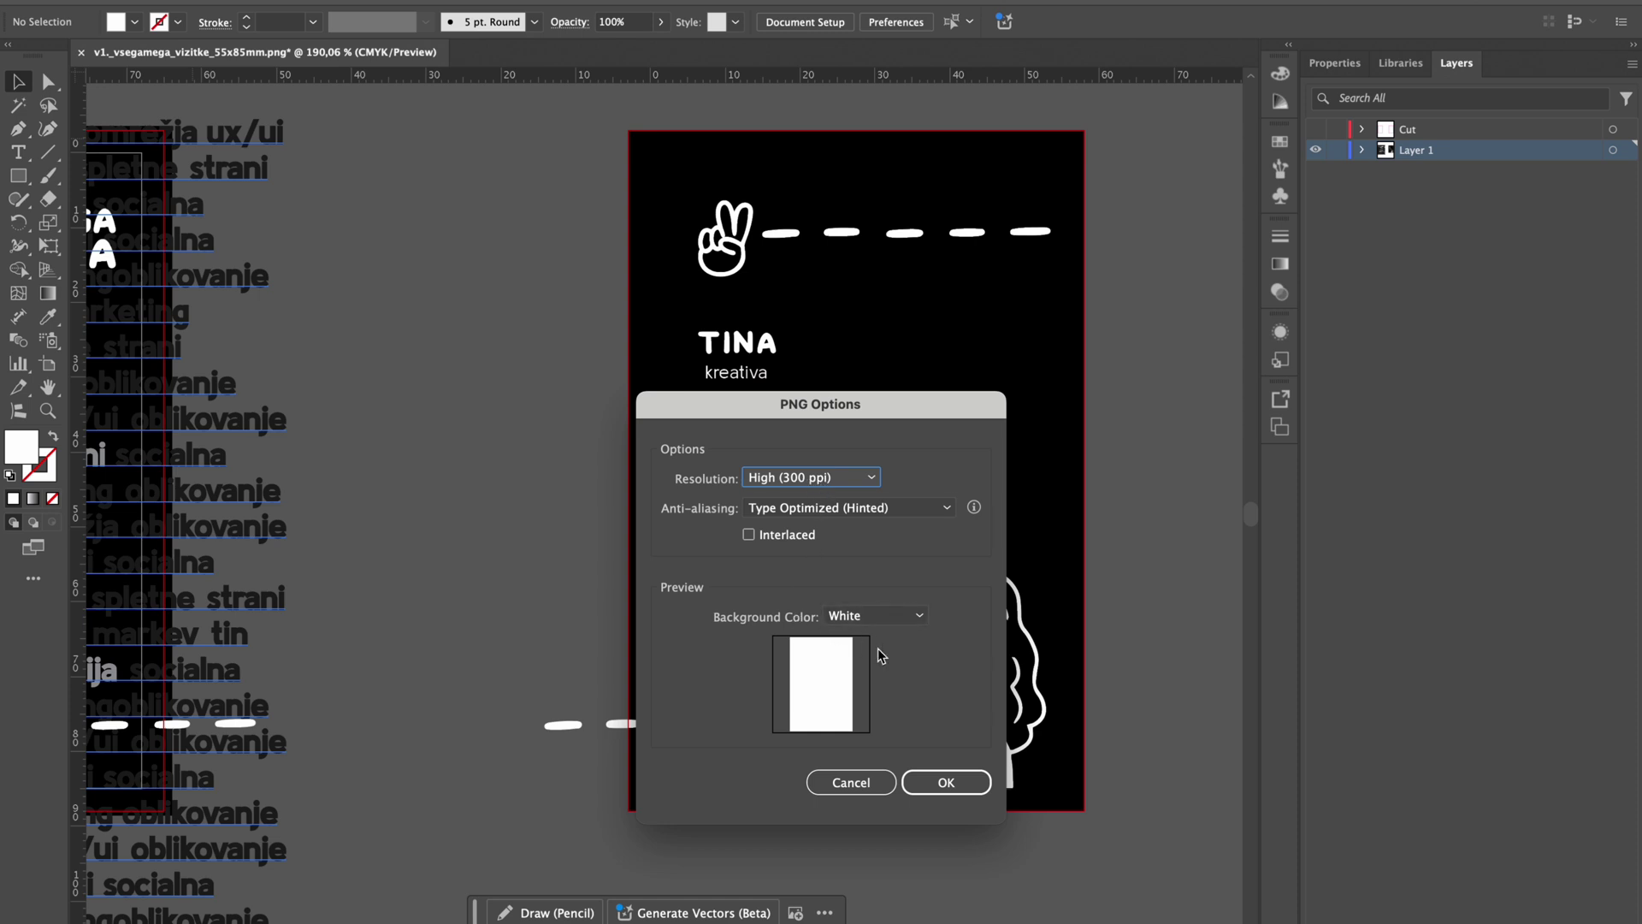
left_click(945, 783)
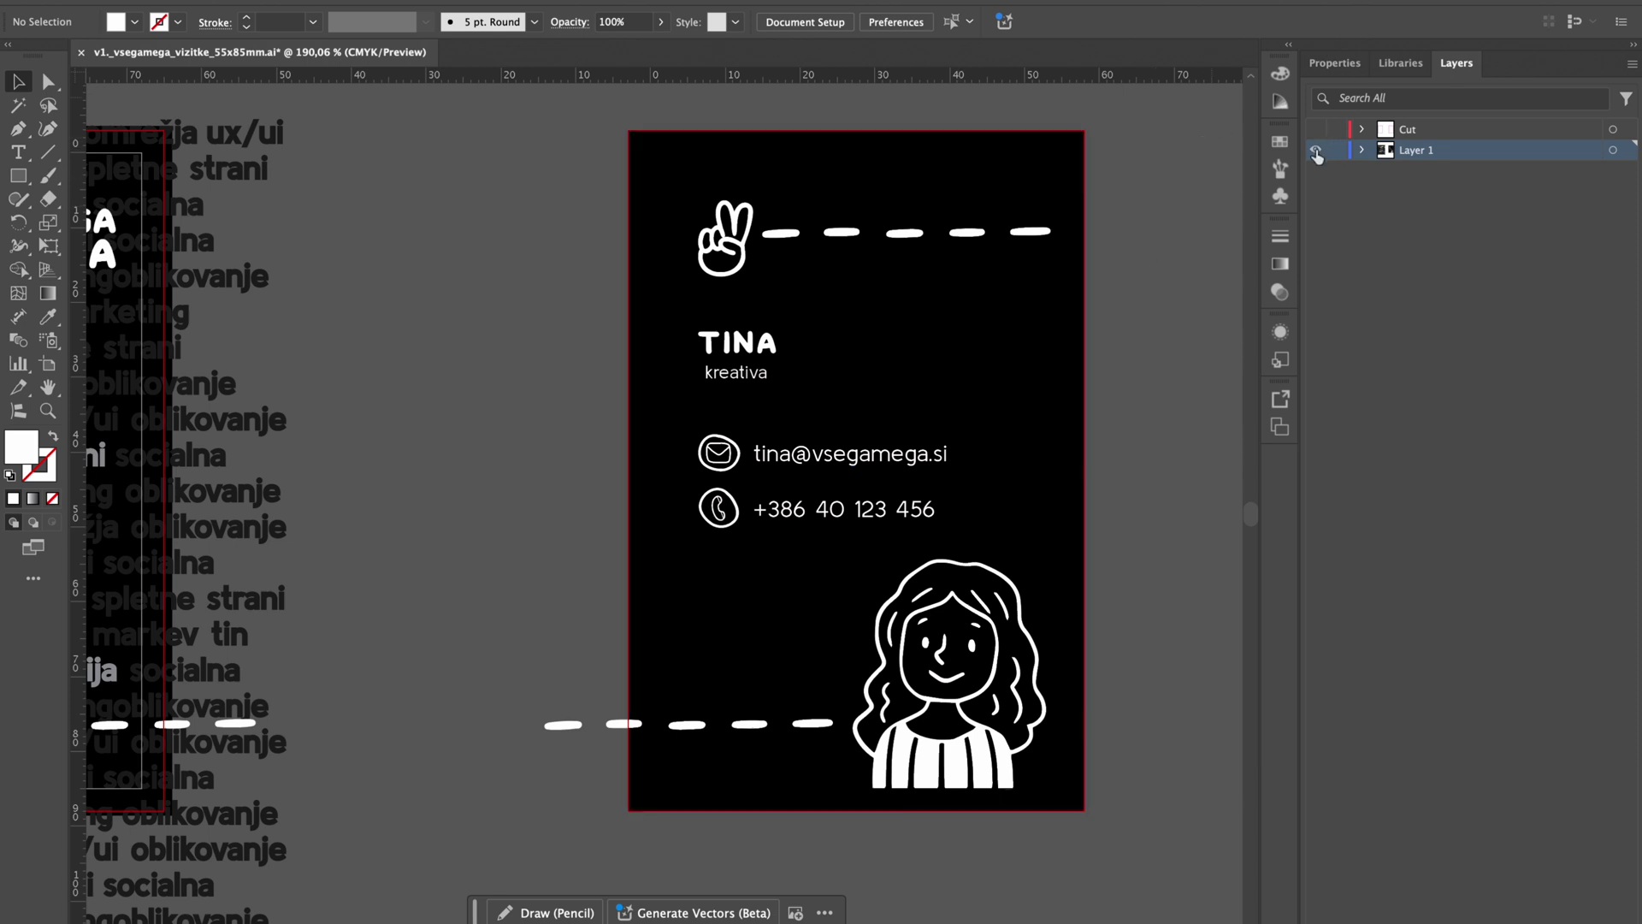
Show the Cut layer and hide Layer 1 so only the cut outlines are displayed
left_click(1316, 152, "super")
left_click(1315, 129)
left_click(1316, 150)
Collect the rounded cut rectangle of the contact-side card for export as a single asset and name it "cut line"
left_click(1062, 166)
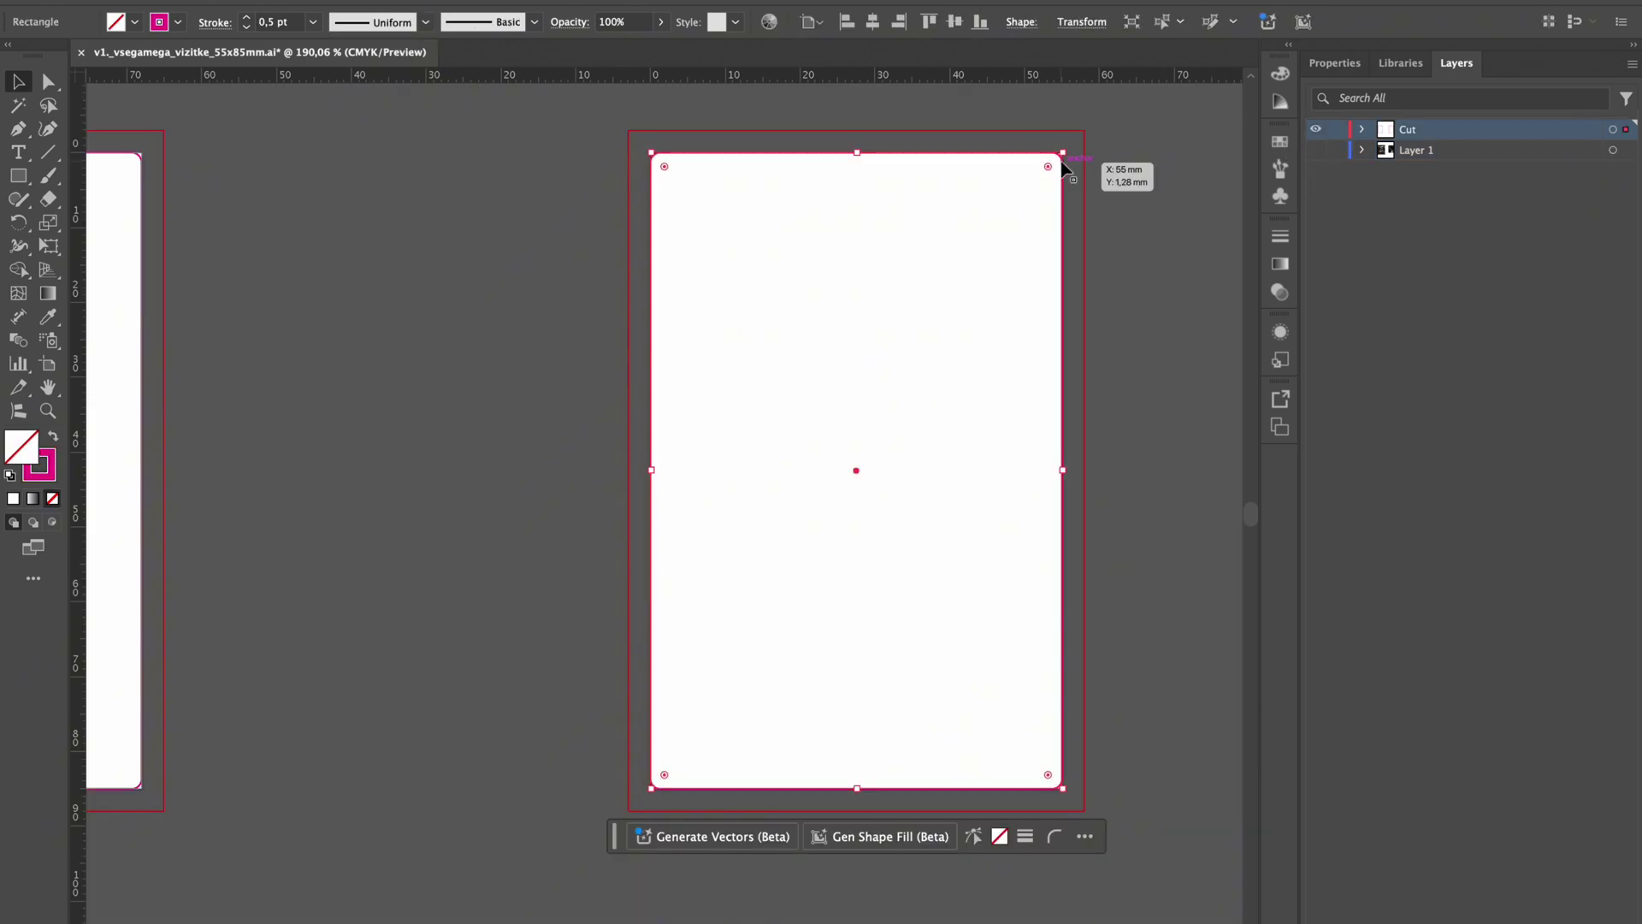
right_click(1063, 167)
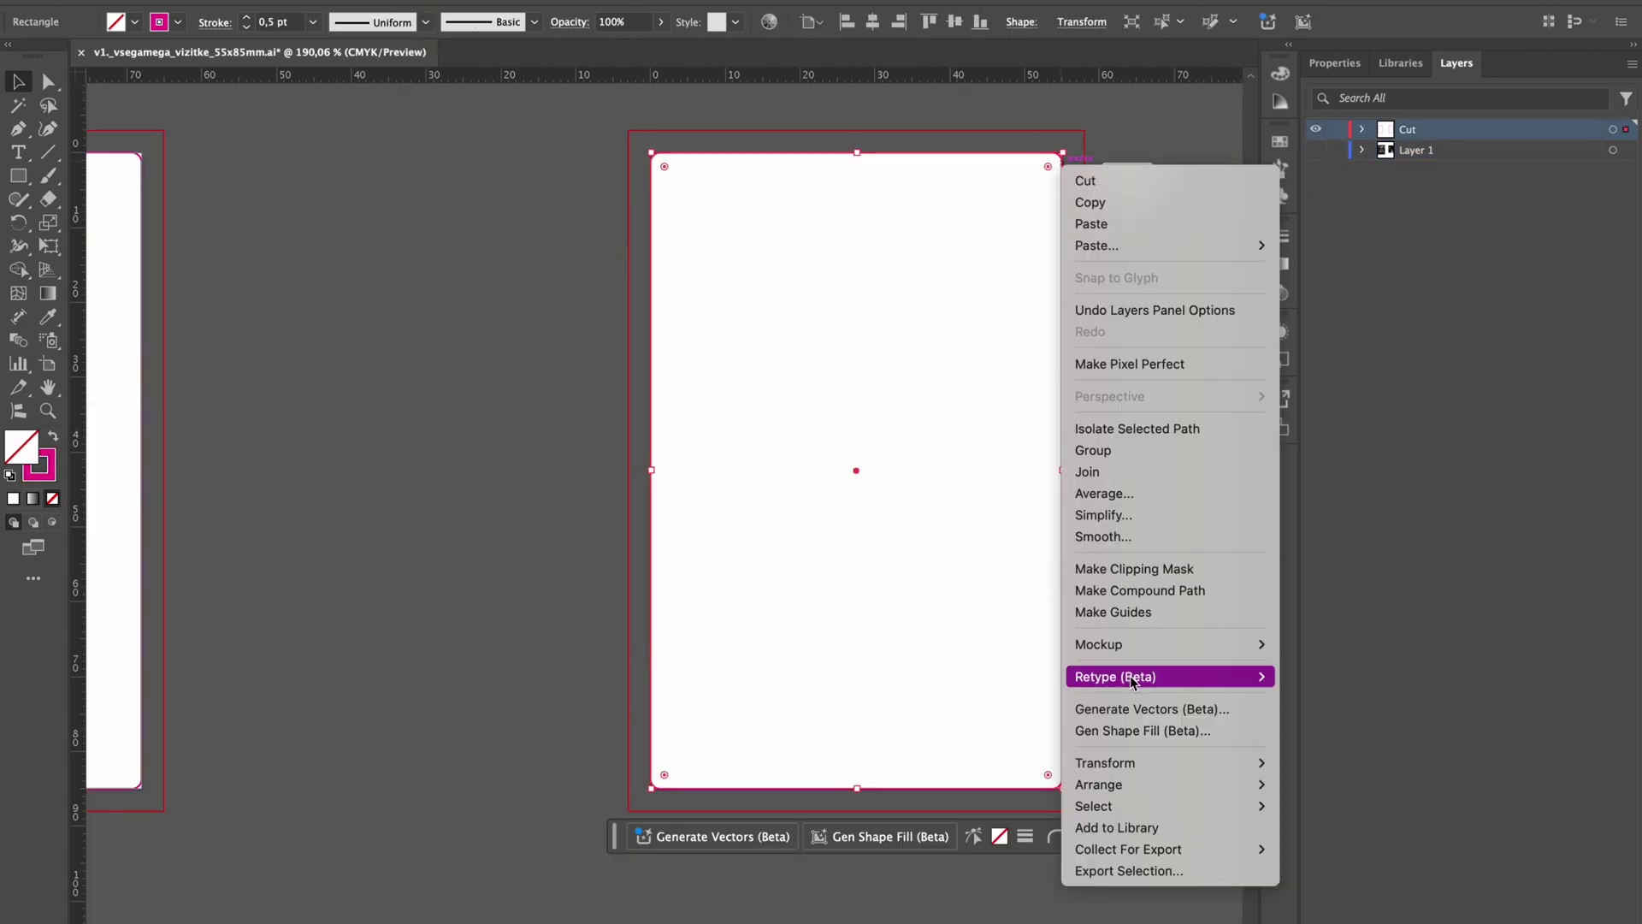
mouse_move(1134, 680)
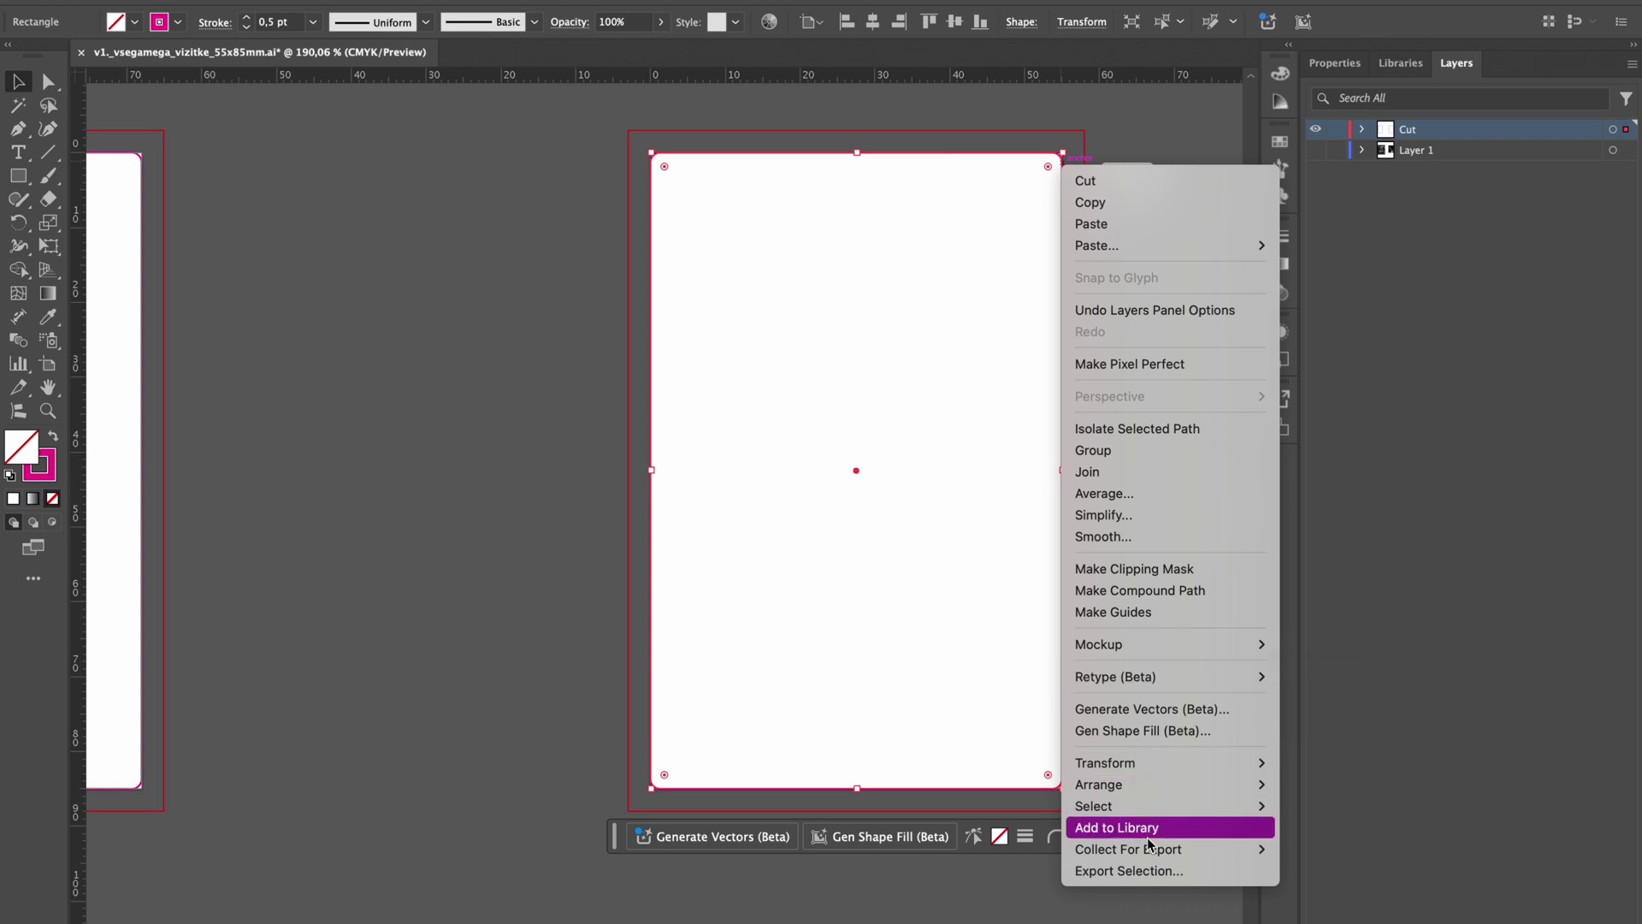
mouse_move(1152, 848)
left_click(1292, 849)
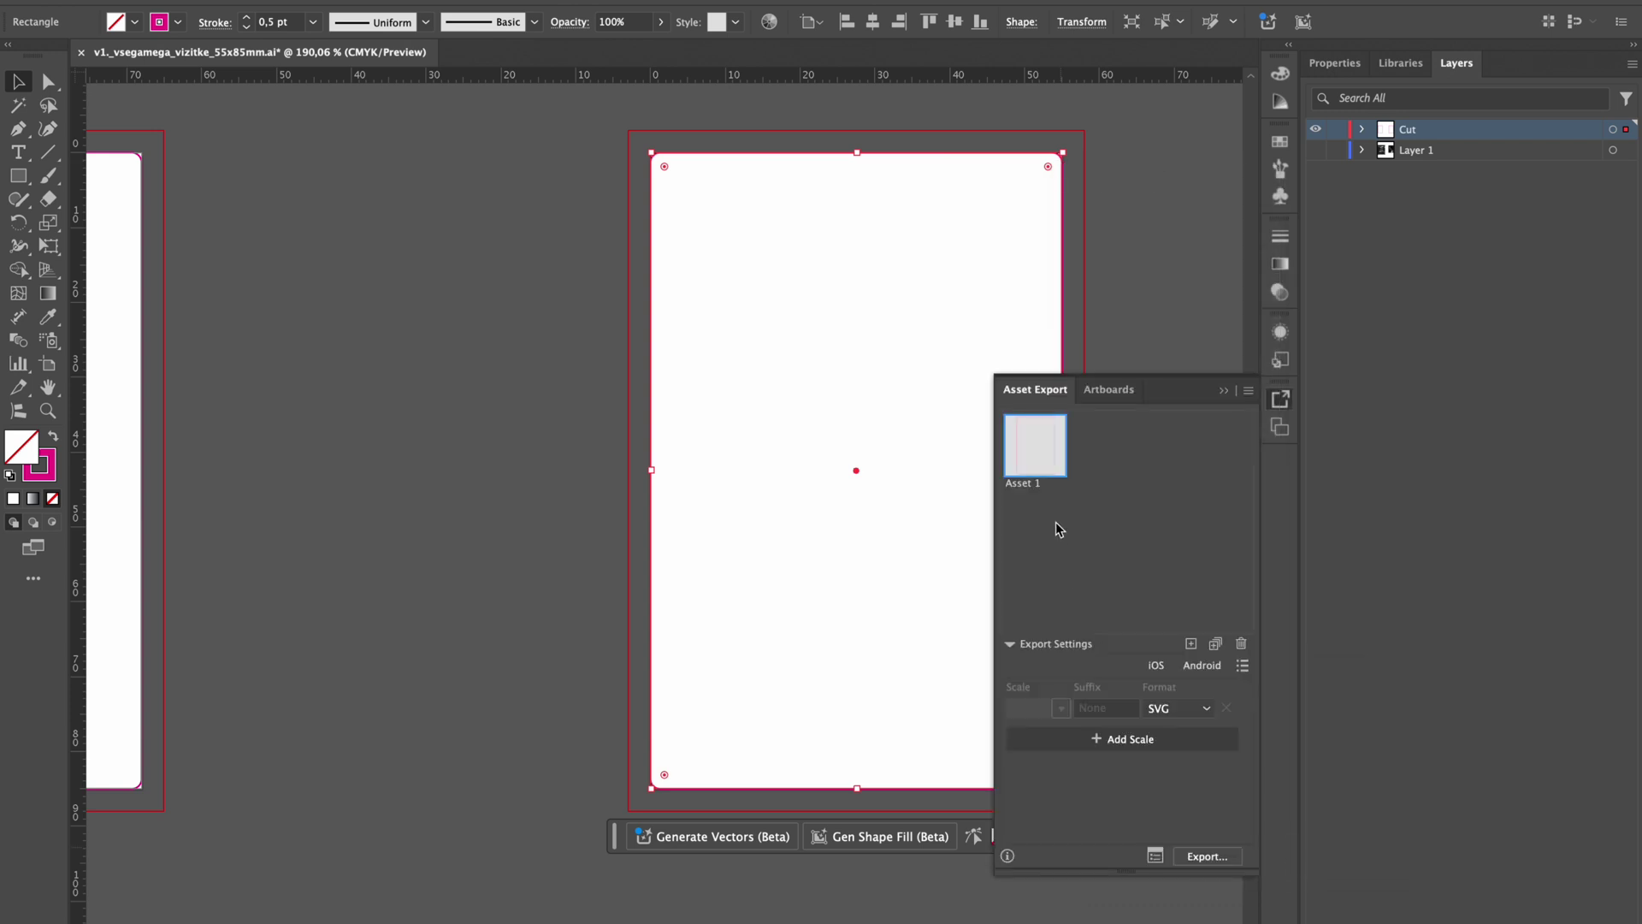
double_click(1034, 484)
type("cut line")
Export the "cut line" asset in SVG format to the BusinessCards folder
left_click(1179, 708)
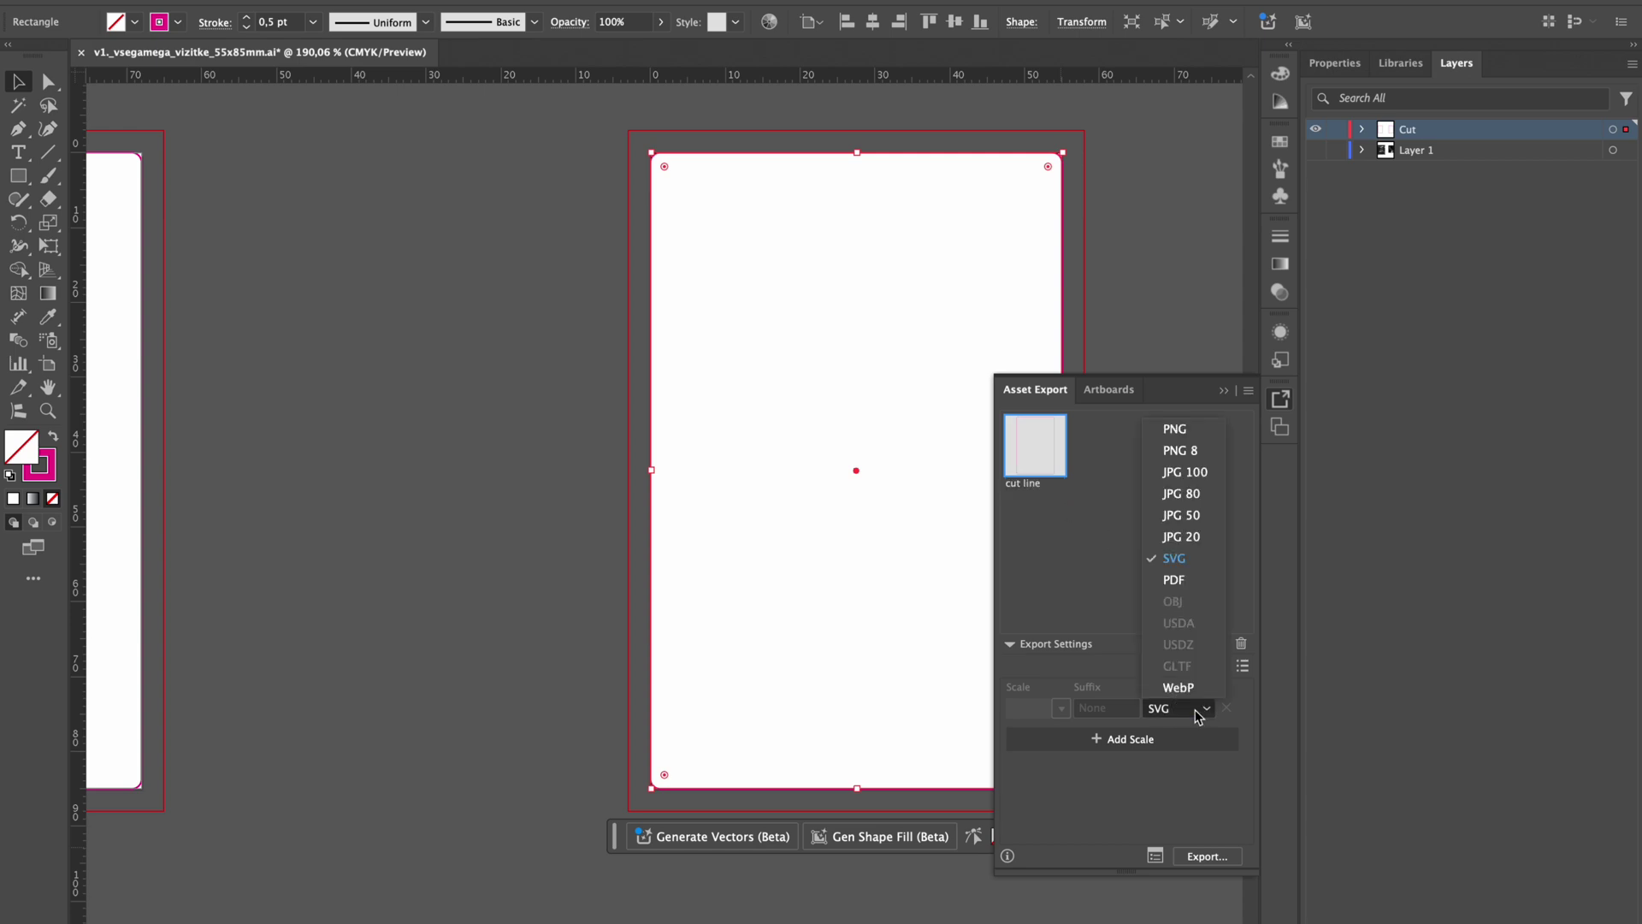
left_click(1190, 566)
left_click(1207, 856)
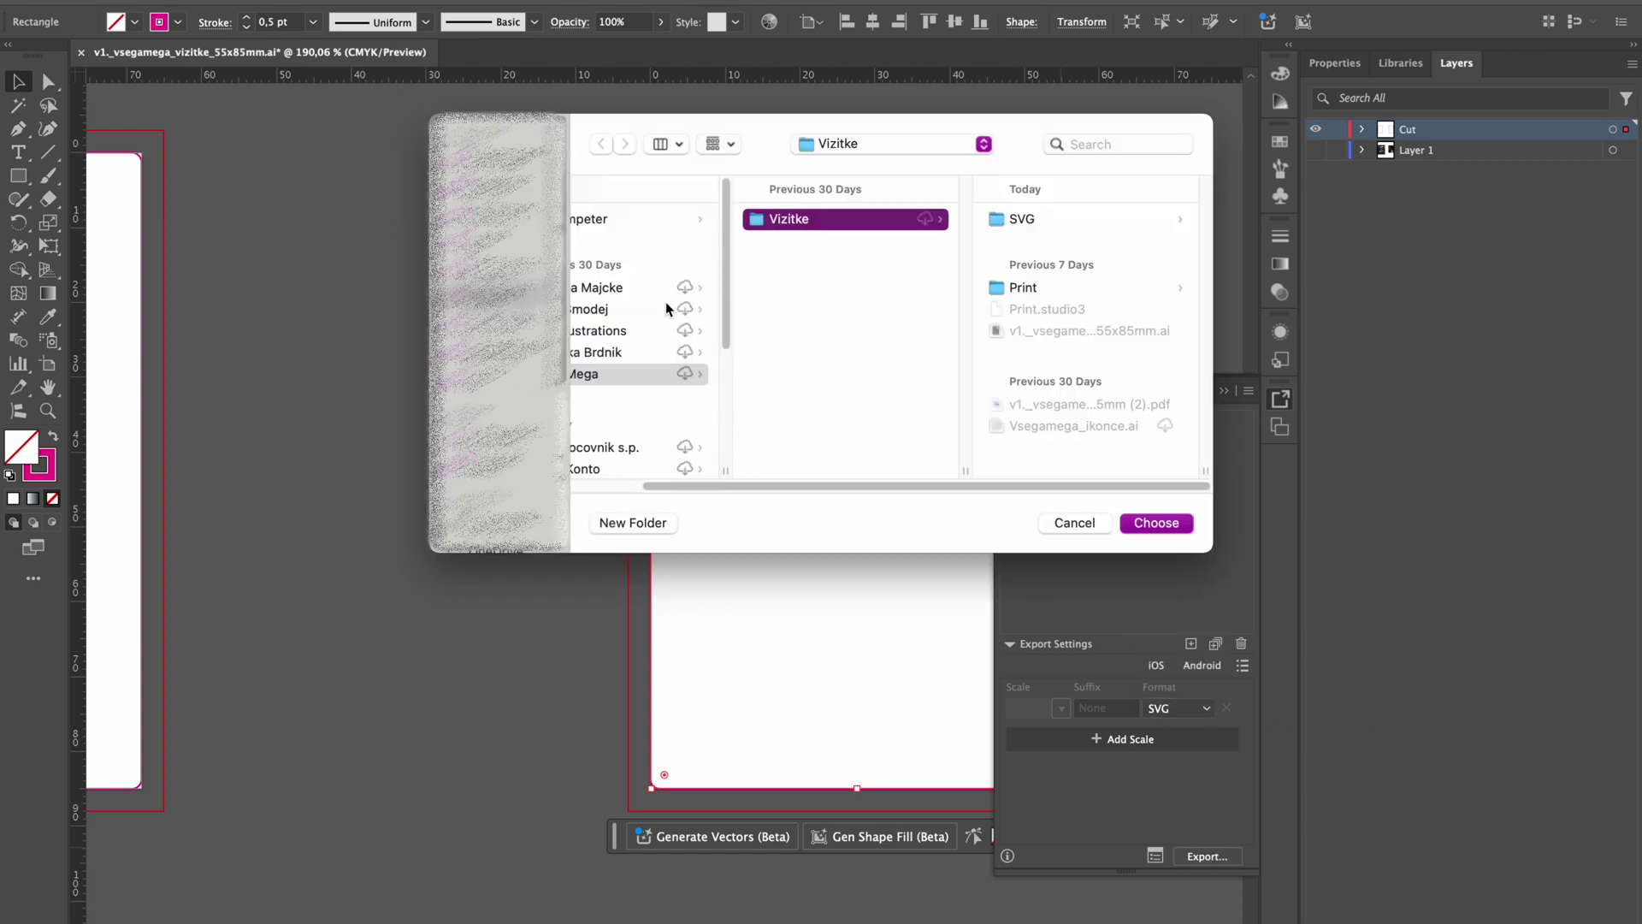
key("Right")
key("Right")
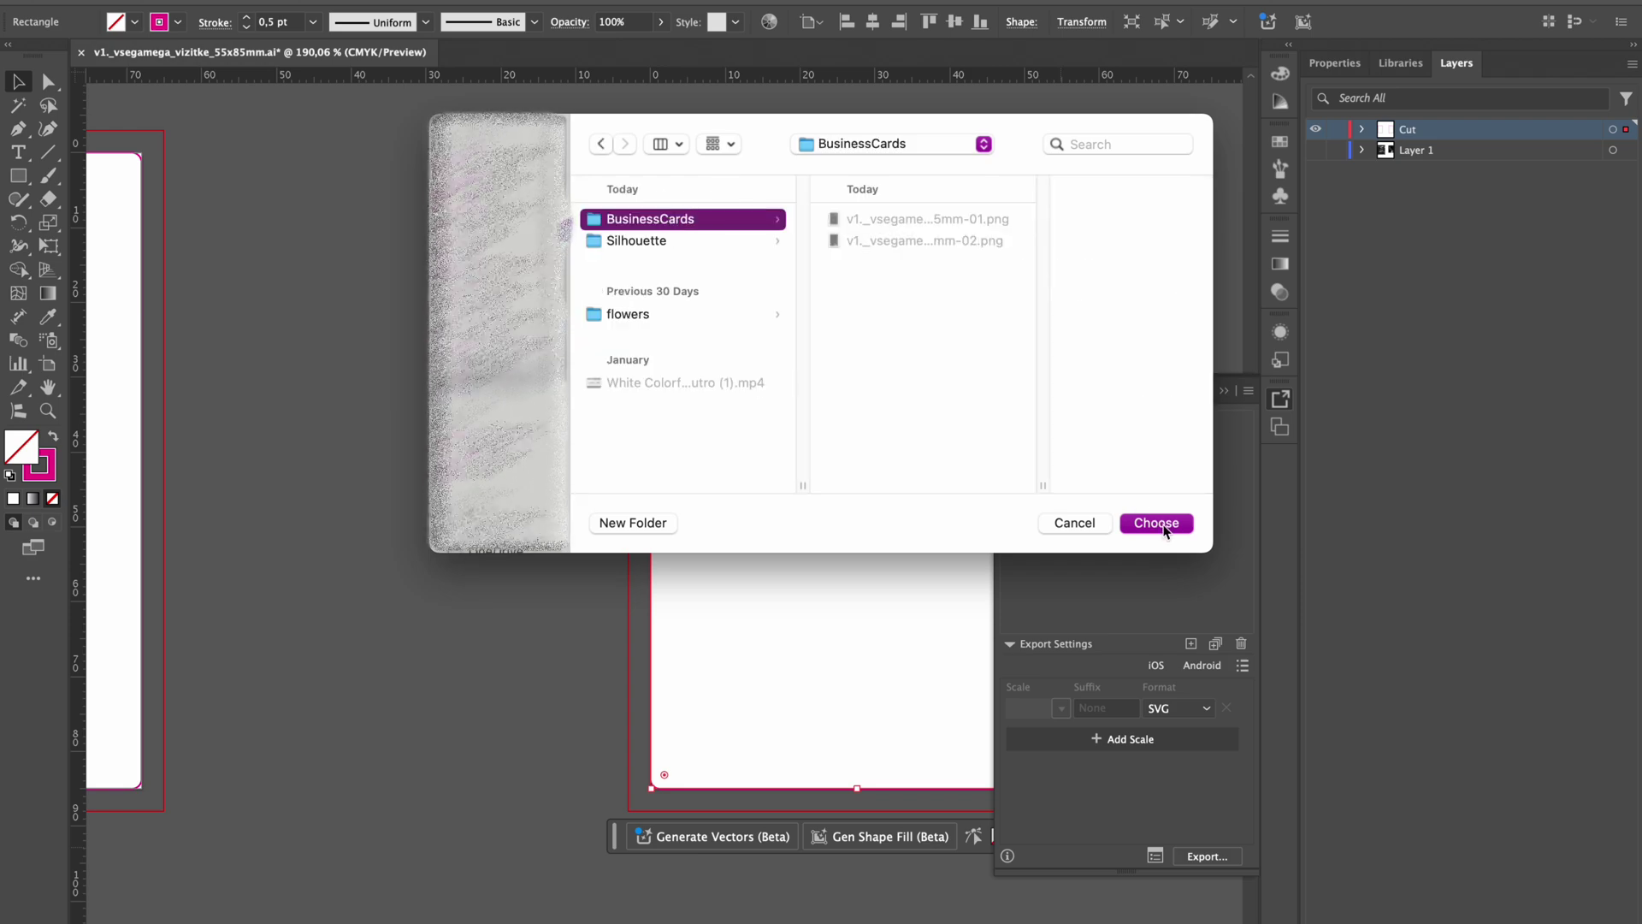
left_click(1160, 524)
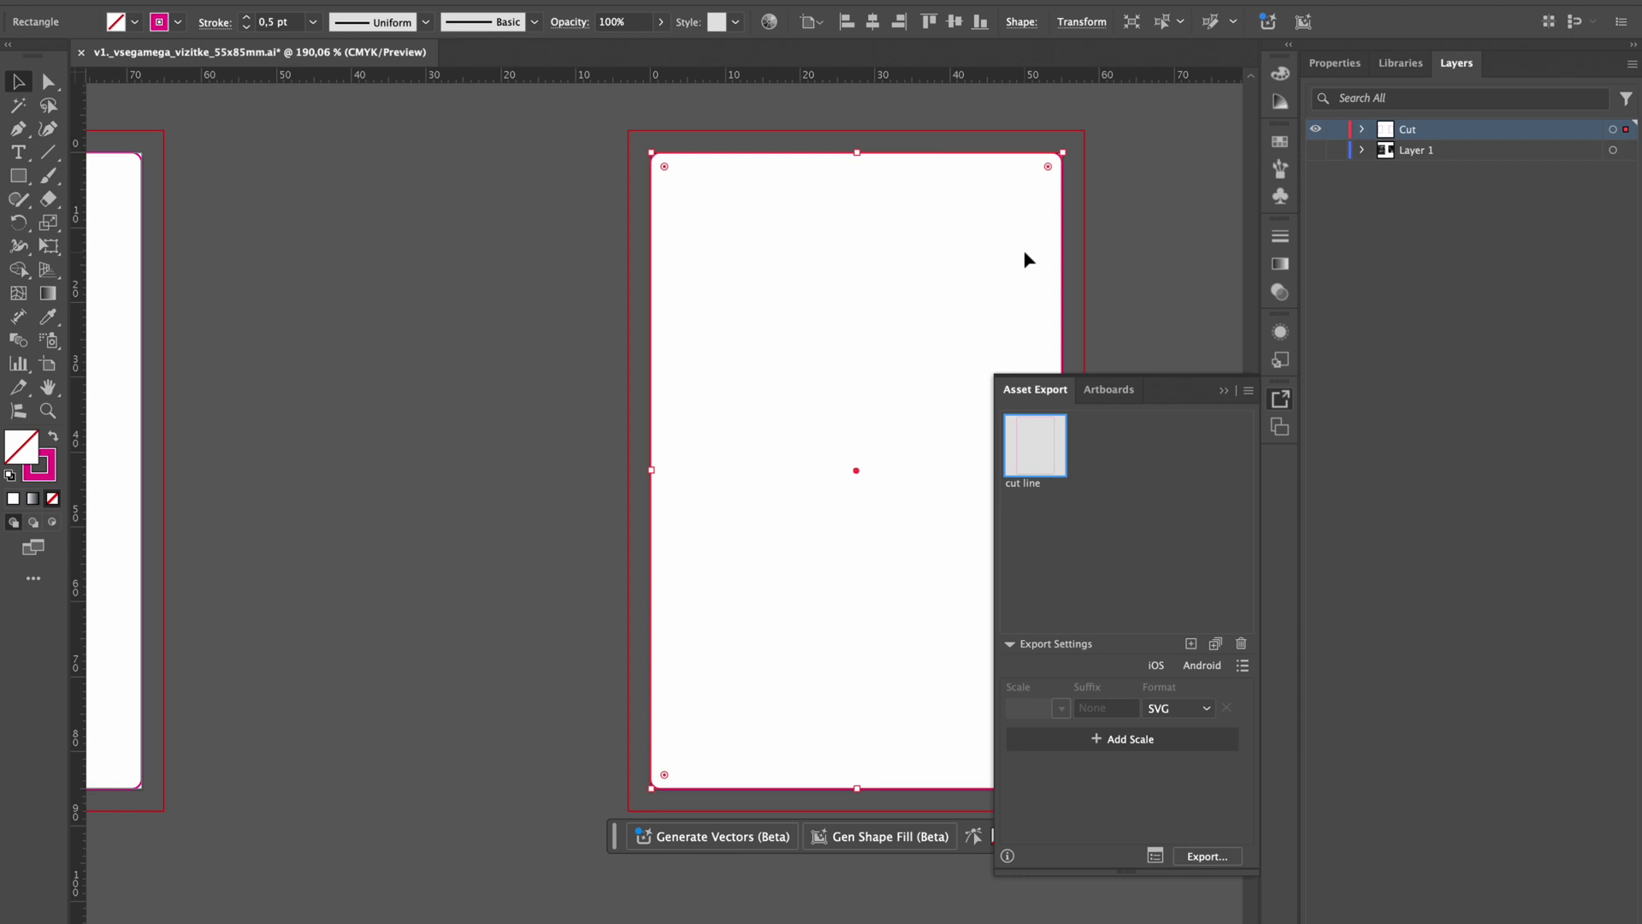
Deselect the cut rectangle and launch Silhouette Studio
left_click(1123, 251)
key("super+space")
type("silh")
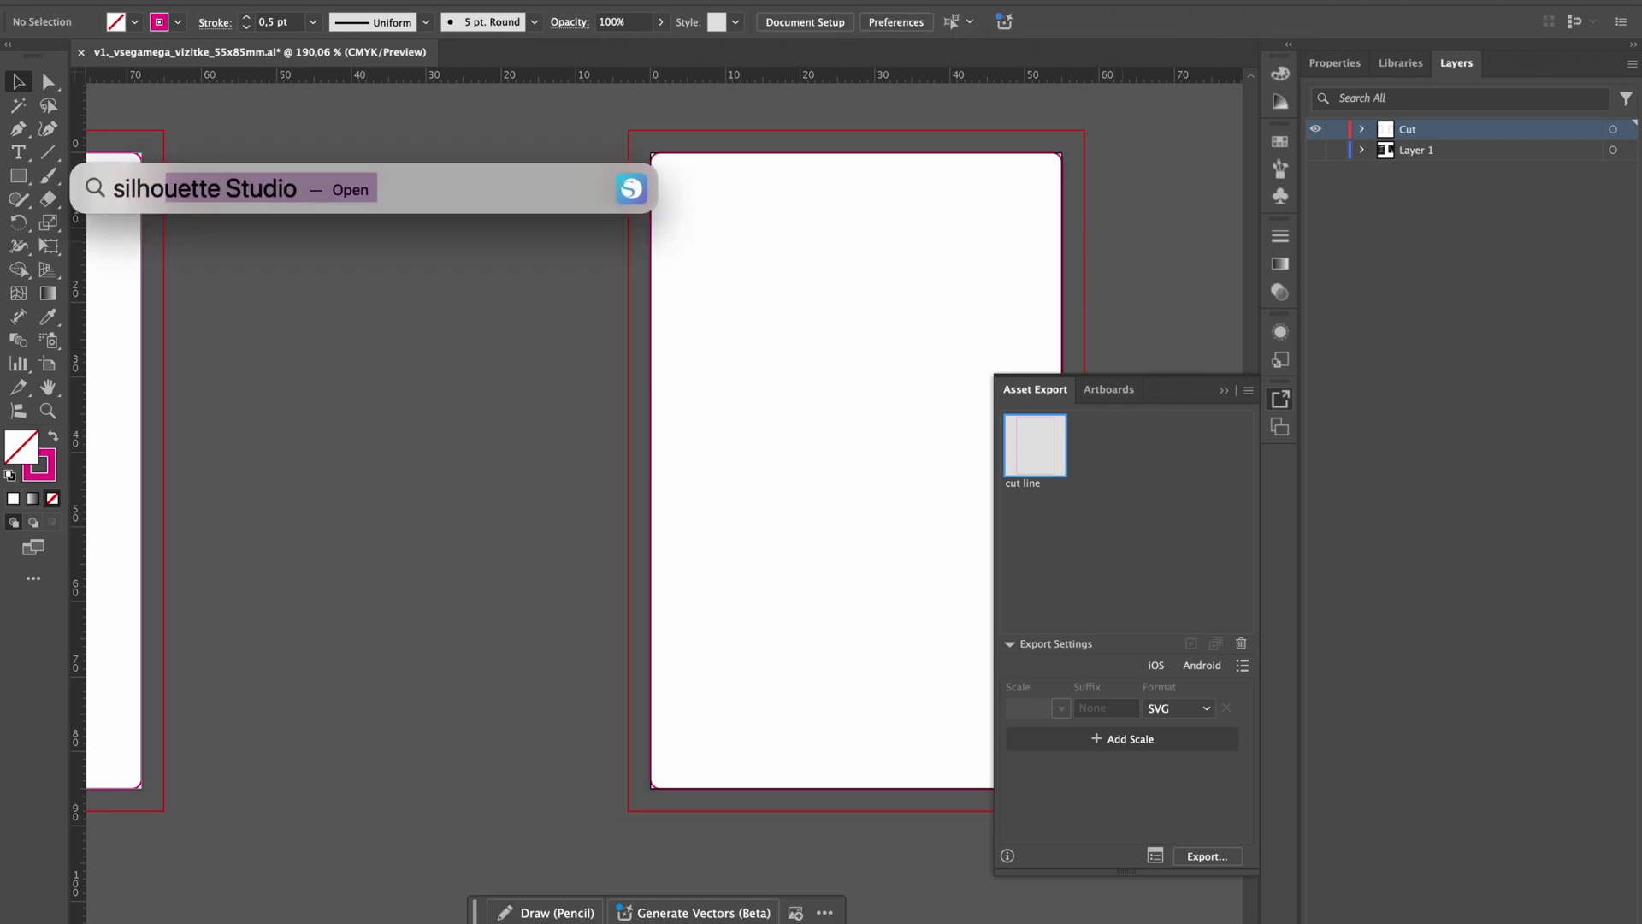
key("Return")
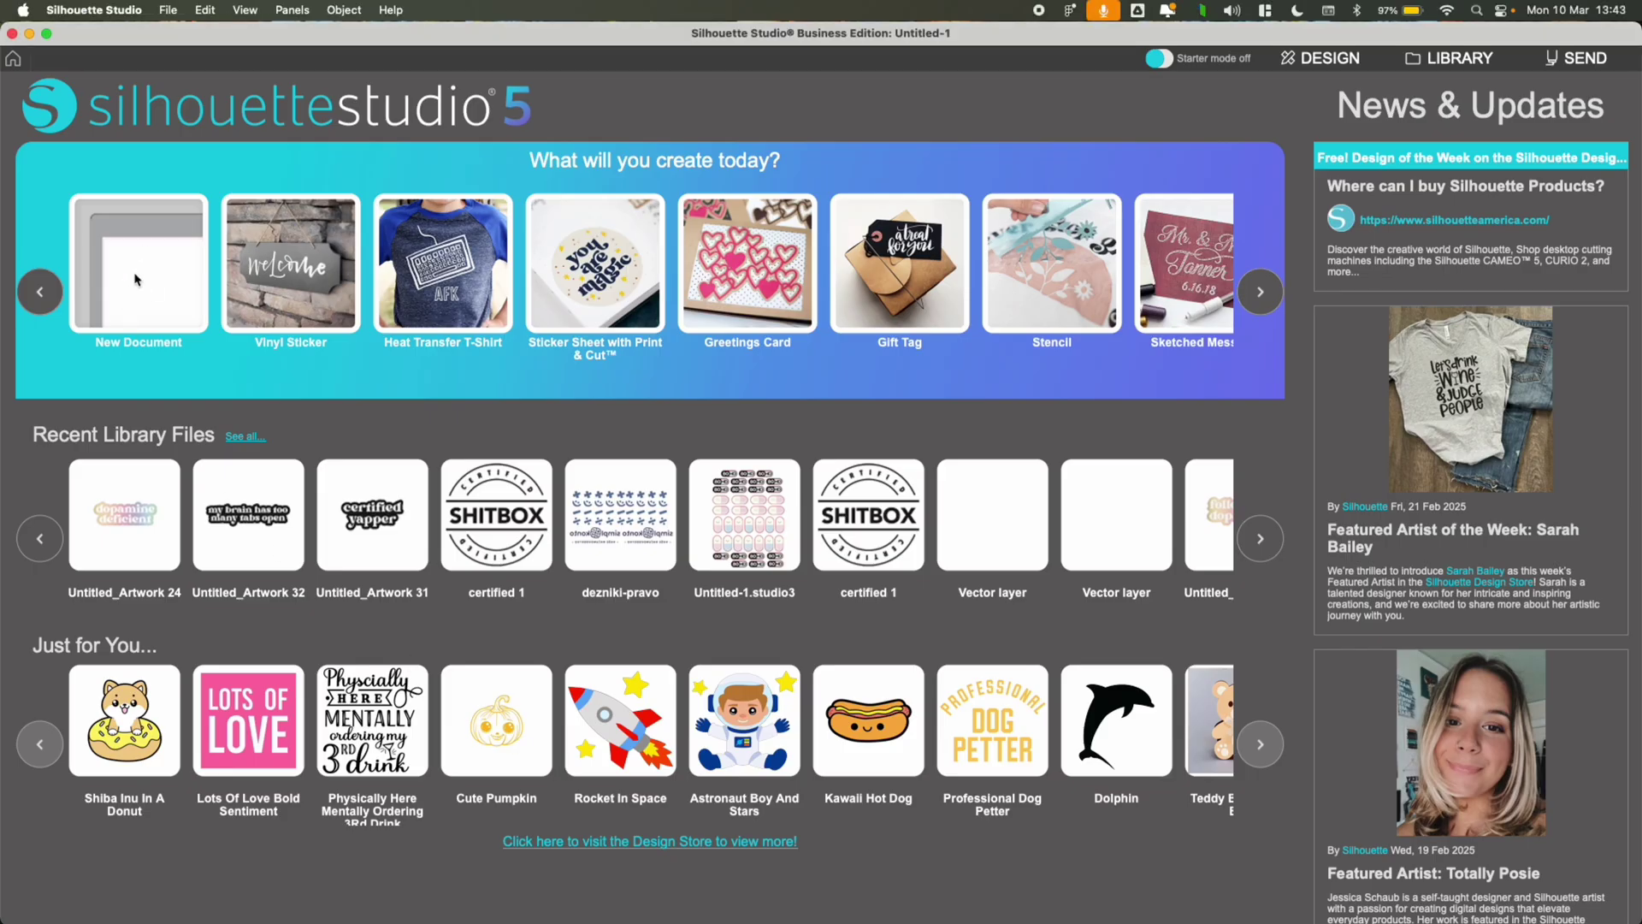
Set the page's media size to A4 (210 x 297 mm) in Silhouette Studio
left_click(134, 279)
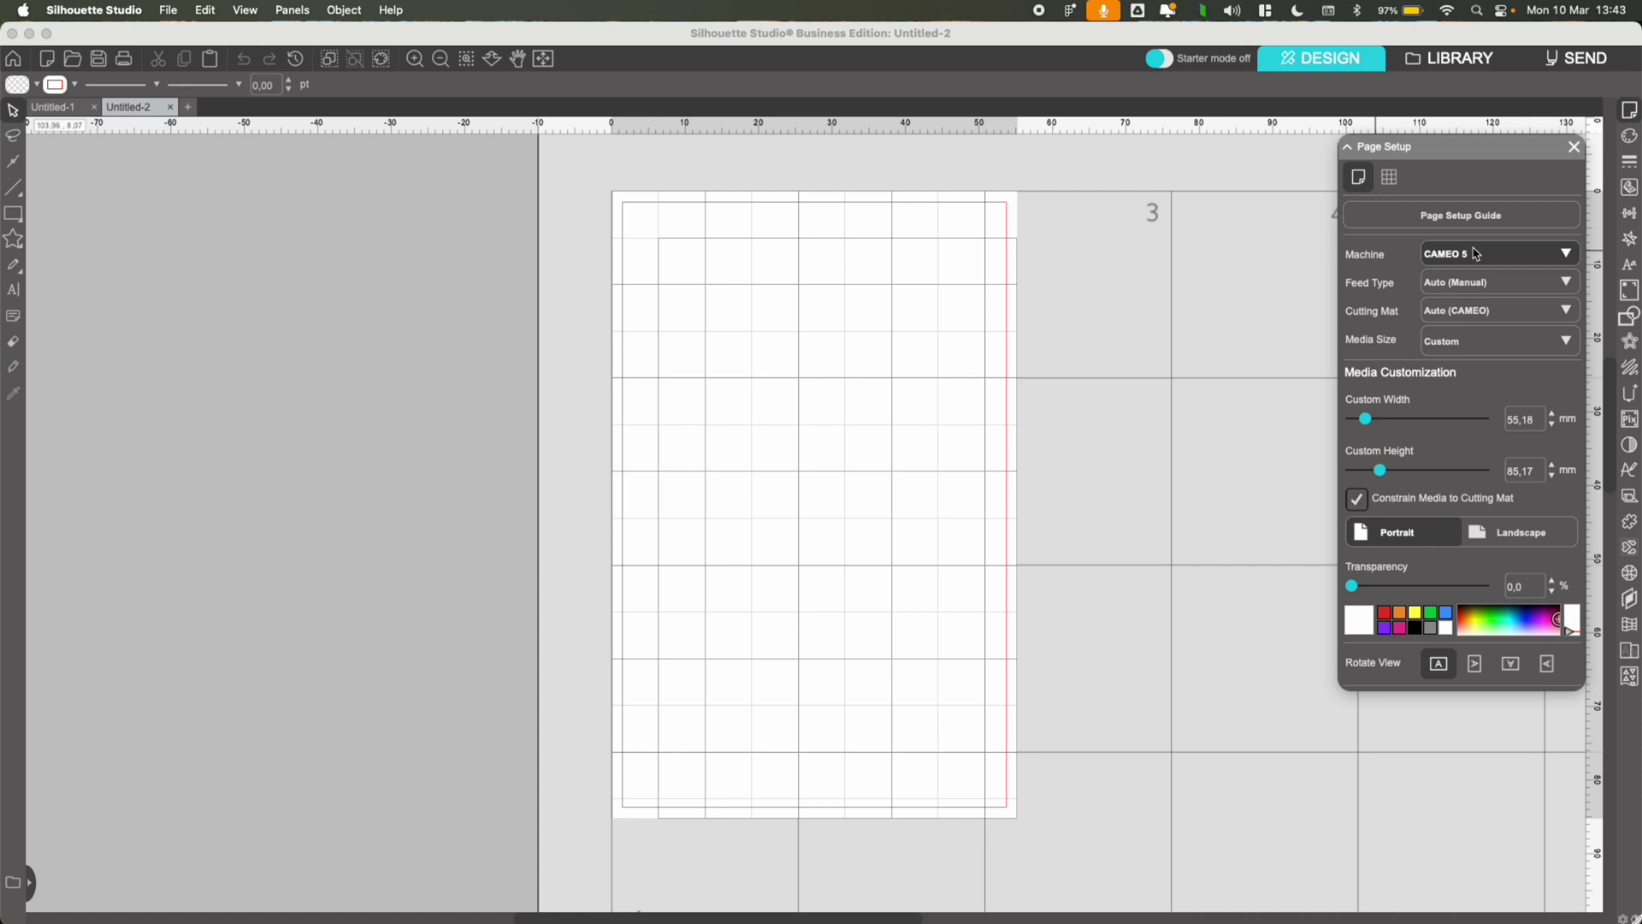
left_click(1479, 343)
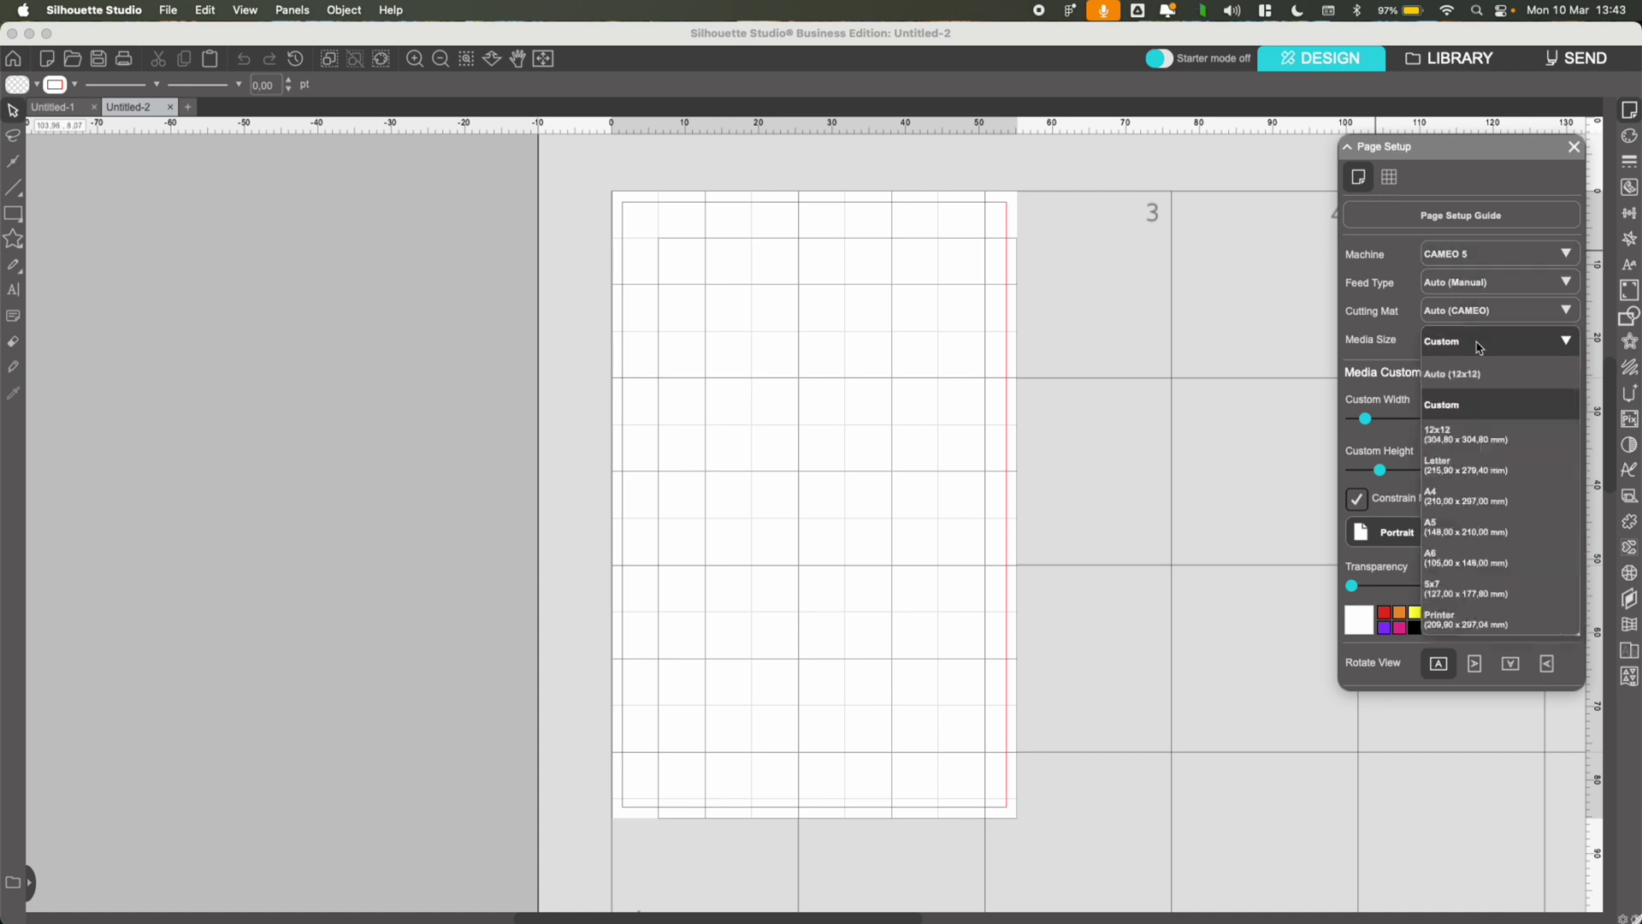
left_click(1478, 499)
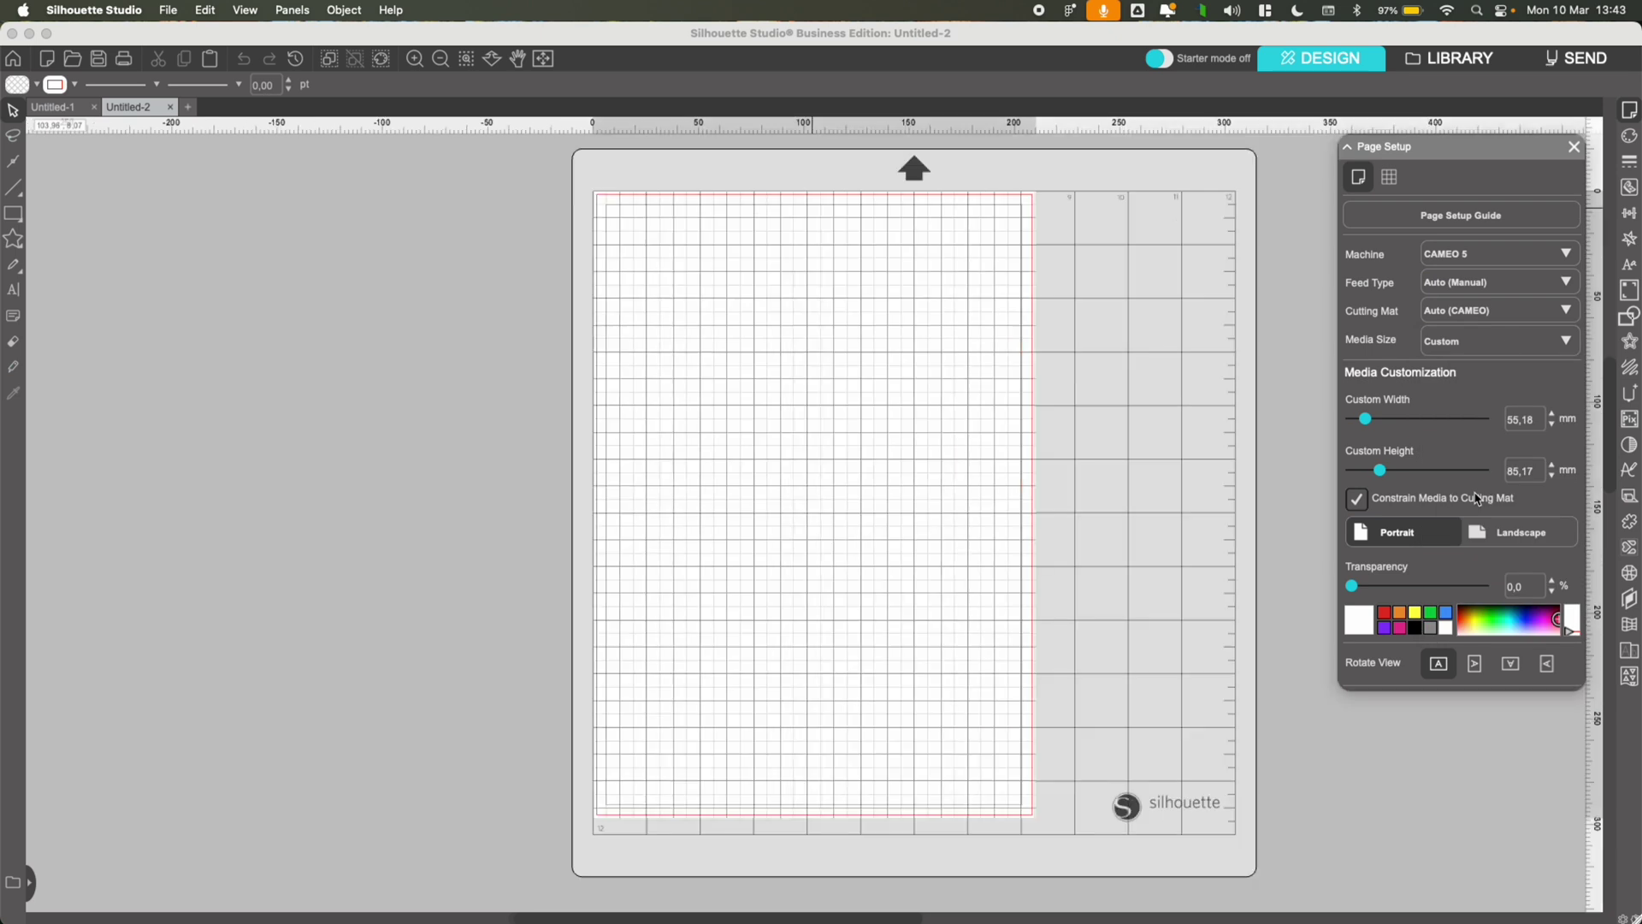
Enable the registration marks and set their inset to 10 mm
left_click(1626, 291)
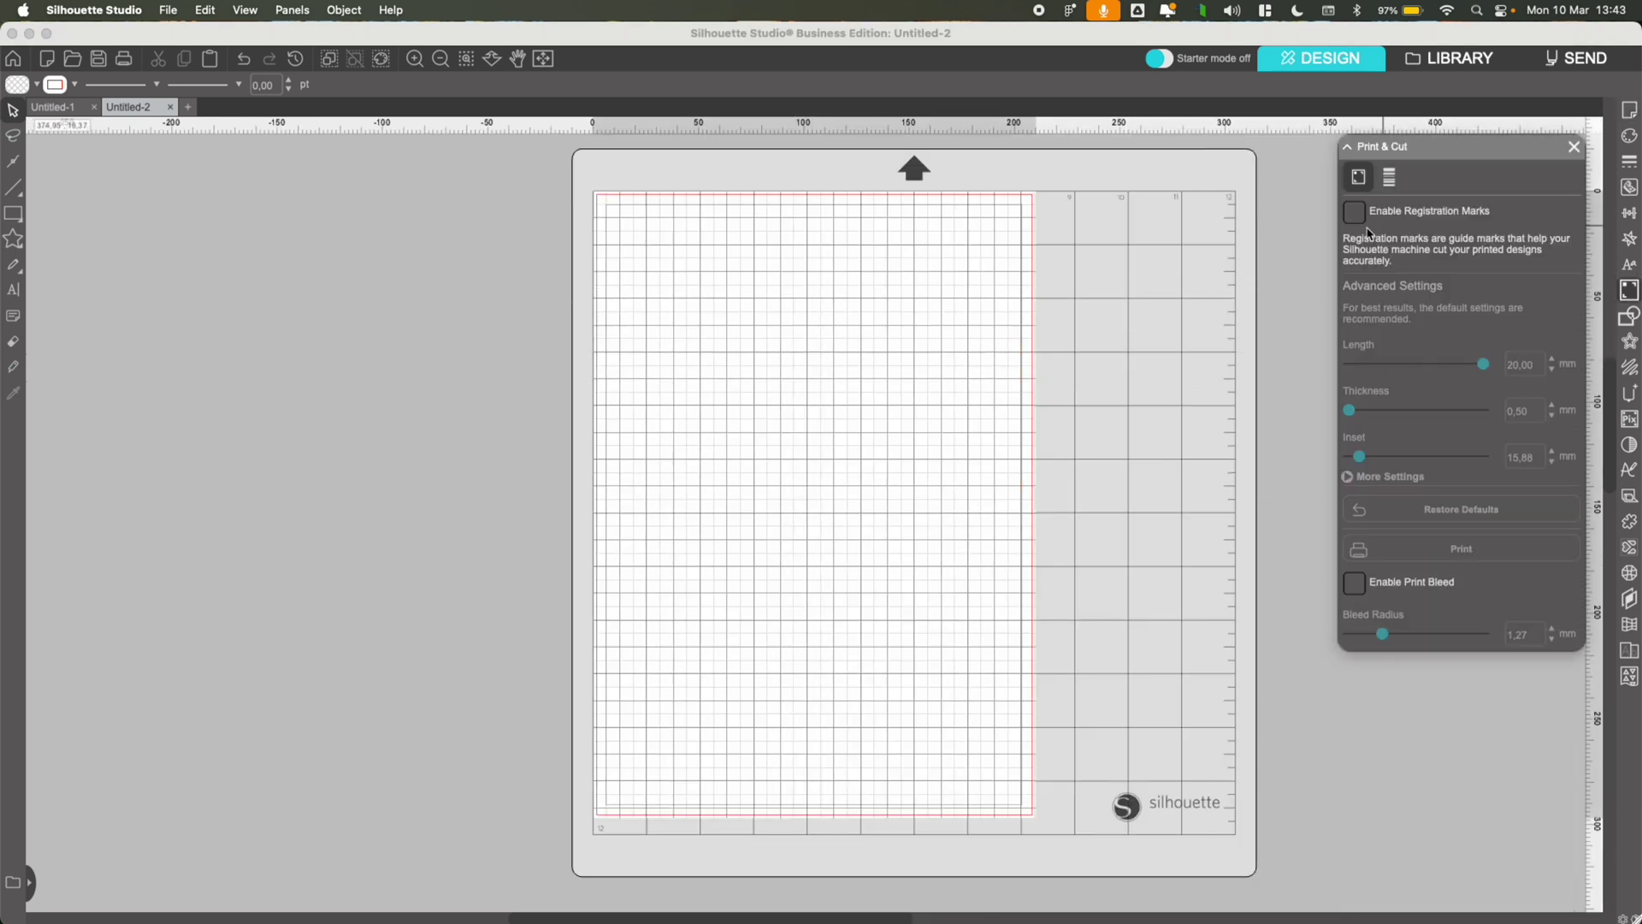
left_click(1355, 212)
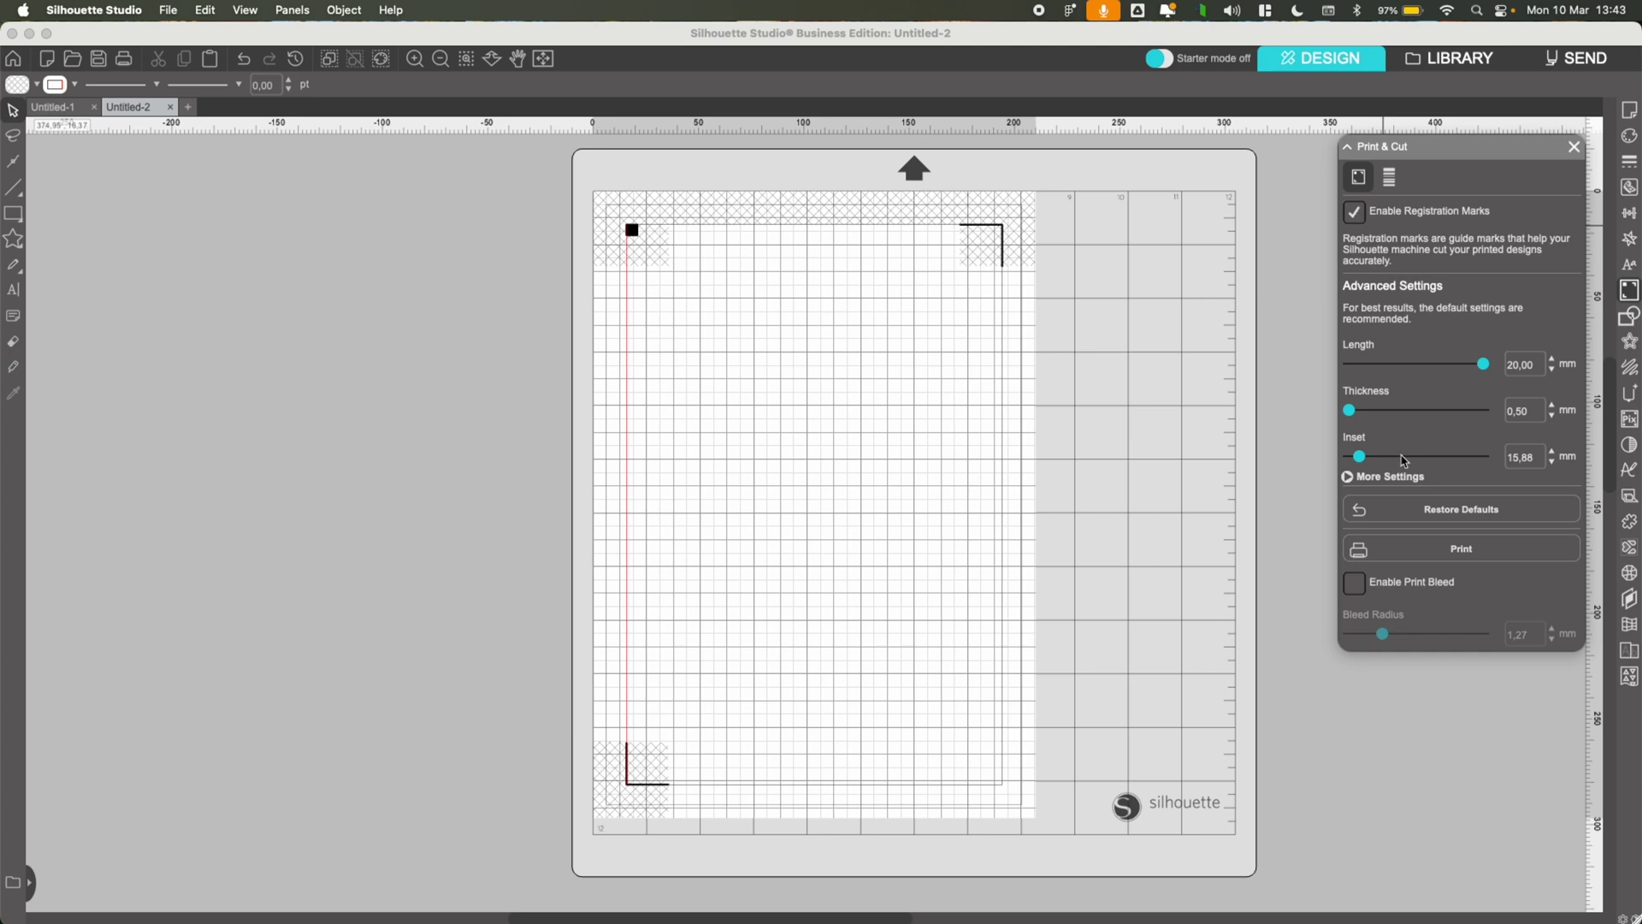
left_click_drag(1363, 459, 1348, 457)
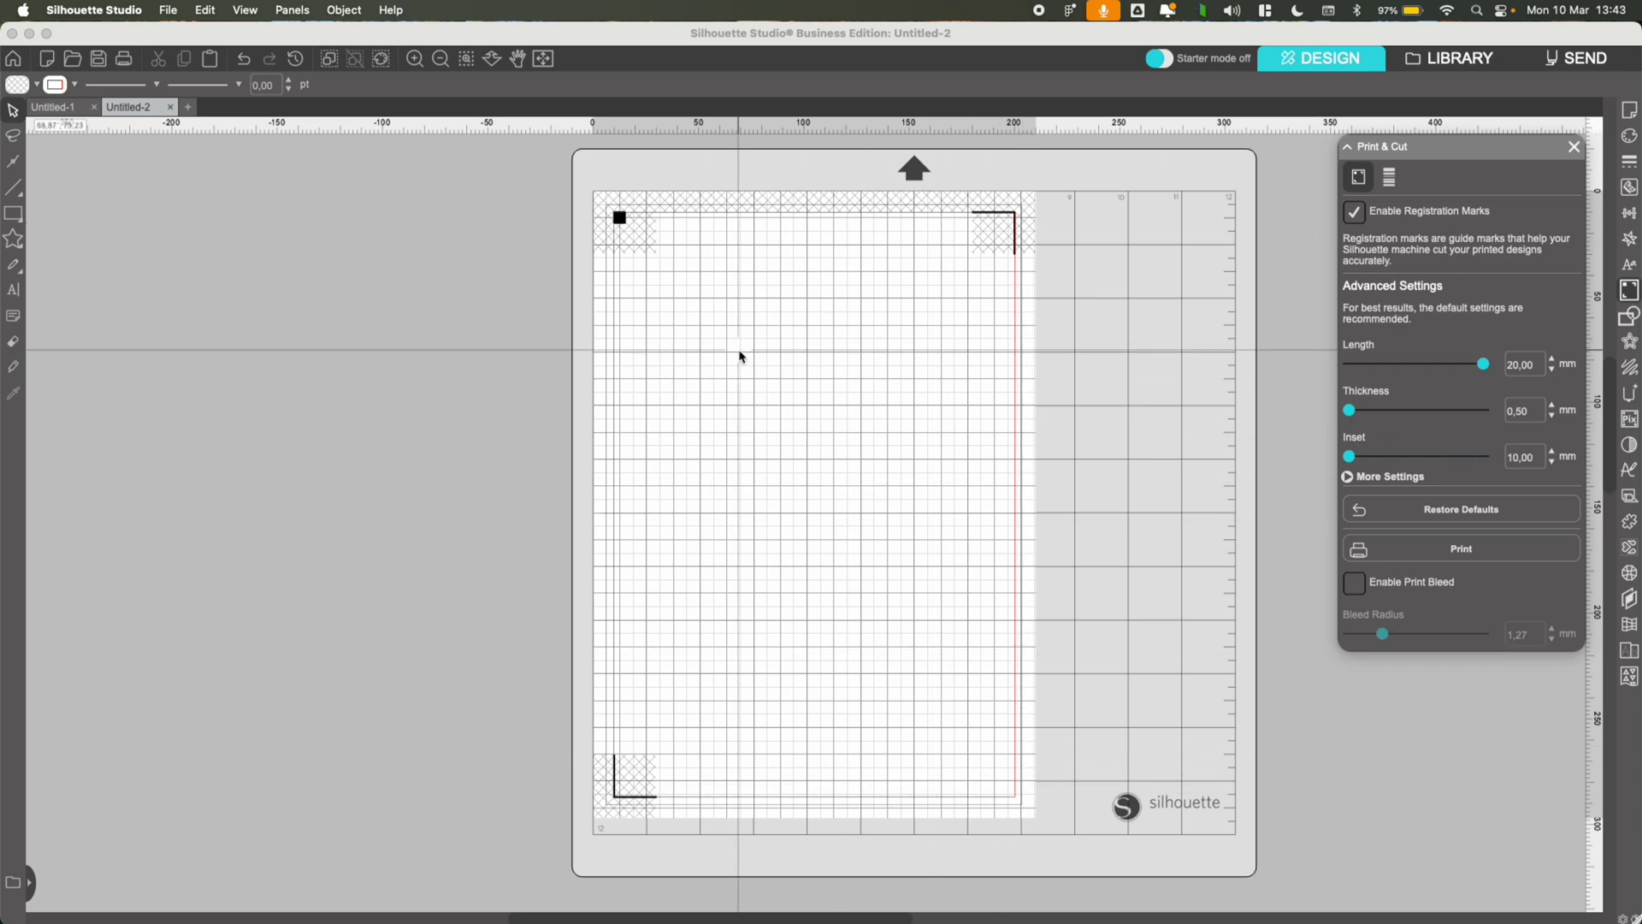
Place the exported PNG of the VSEGA MEGA card side from the Finder onto the page
left_click_drag(139, 220, 154, 213)
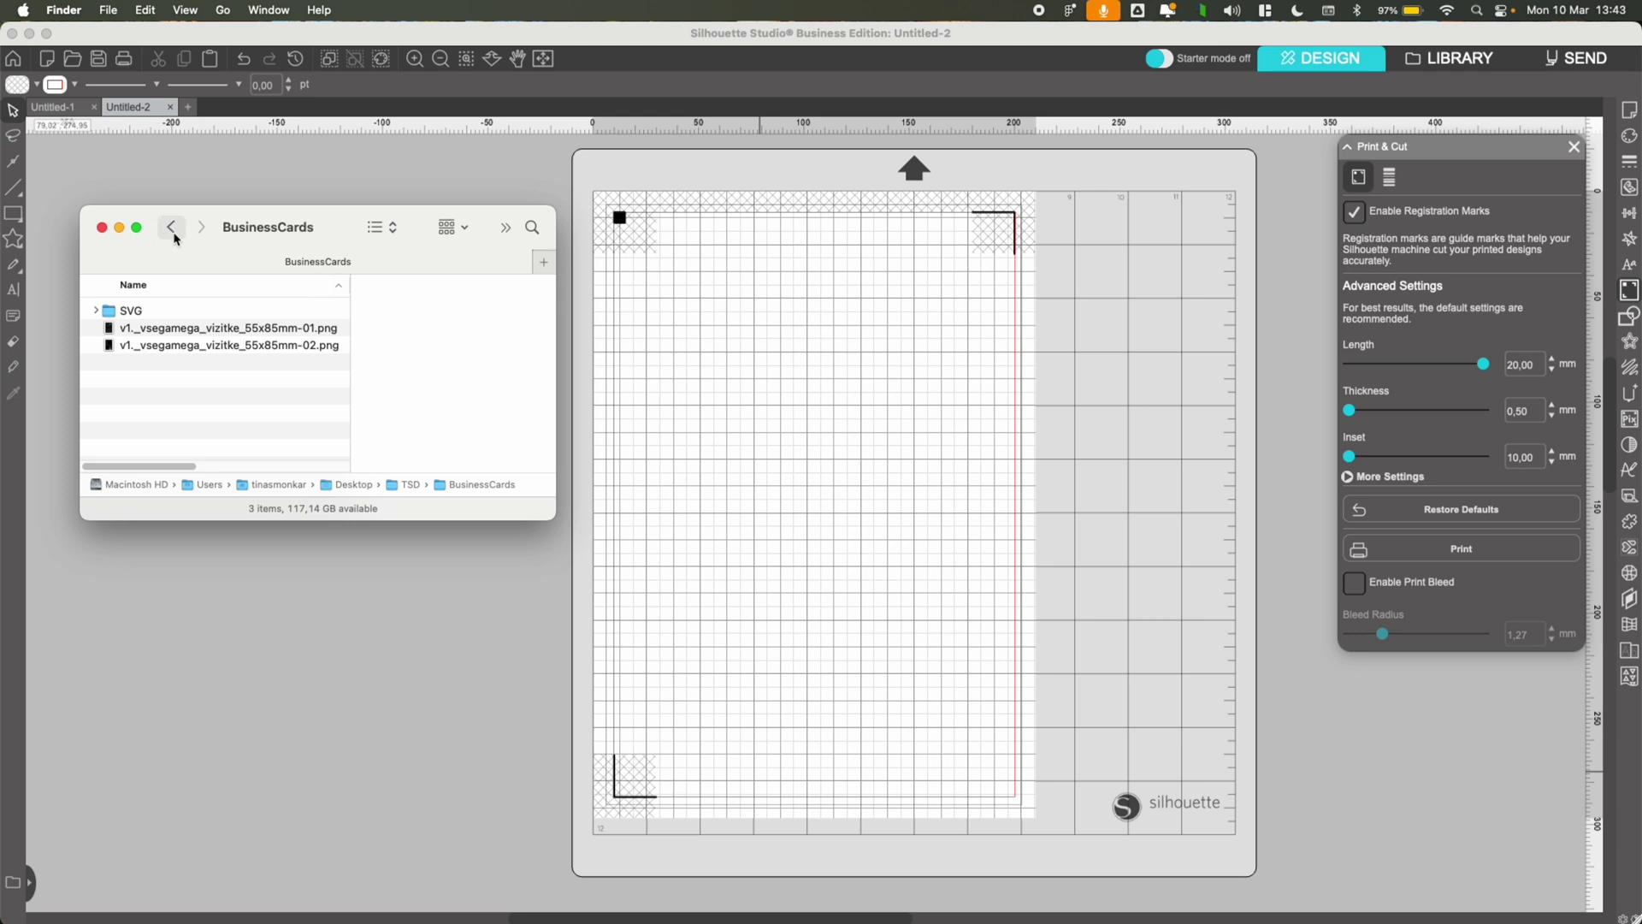
left_click_drag(183, 347, 727, 419)
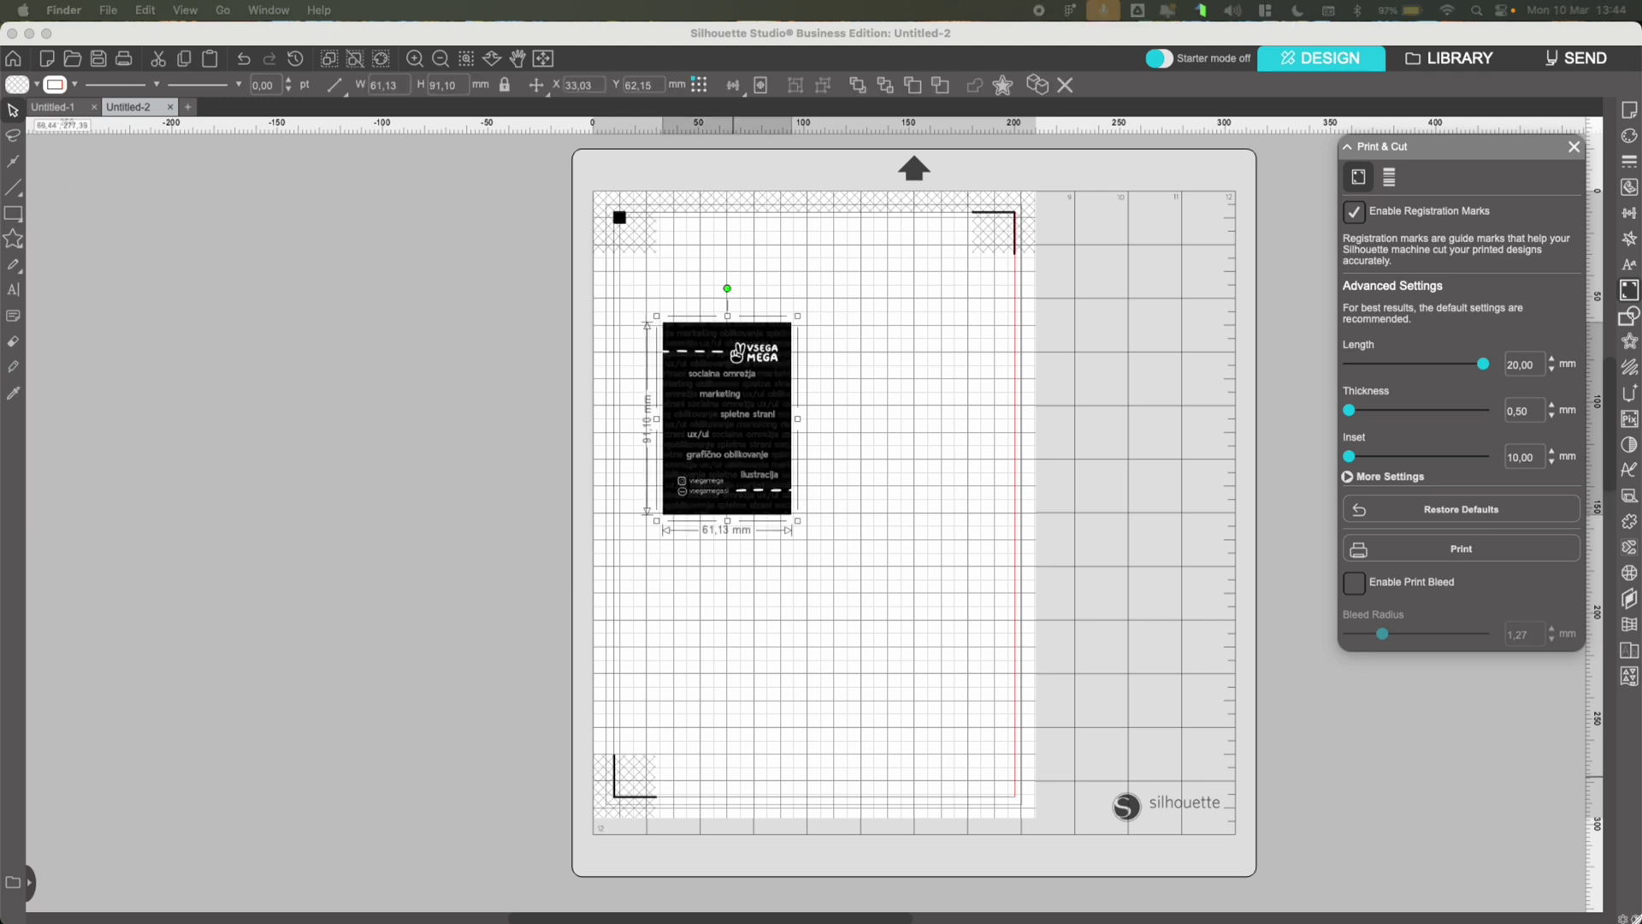
Place the 55 x 85 mm cut line beside the card image and rotate it upright
left_click_drag(958, 606, 821, 476)
left_click(927, 491)
left_click(880, 500)
left_click(852, 532)
left_click(882, 538)
left_click_drag(882, 537, 956, 462)
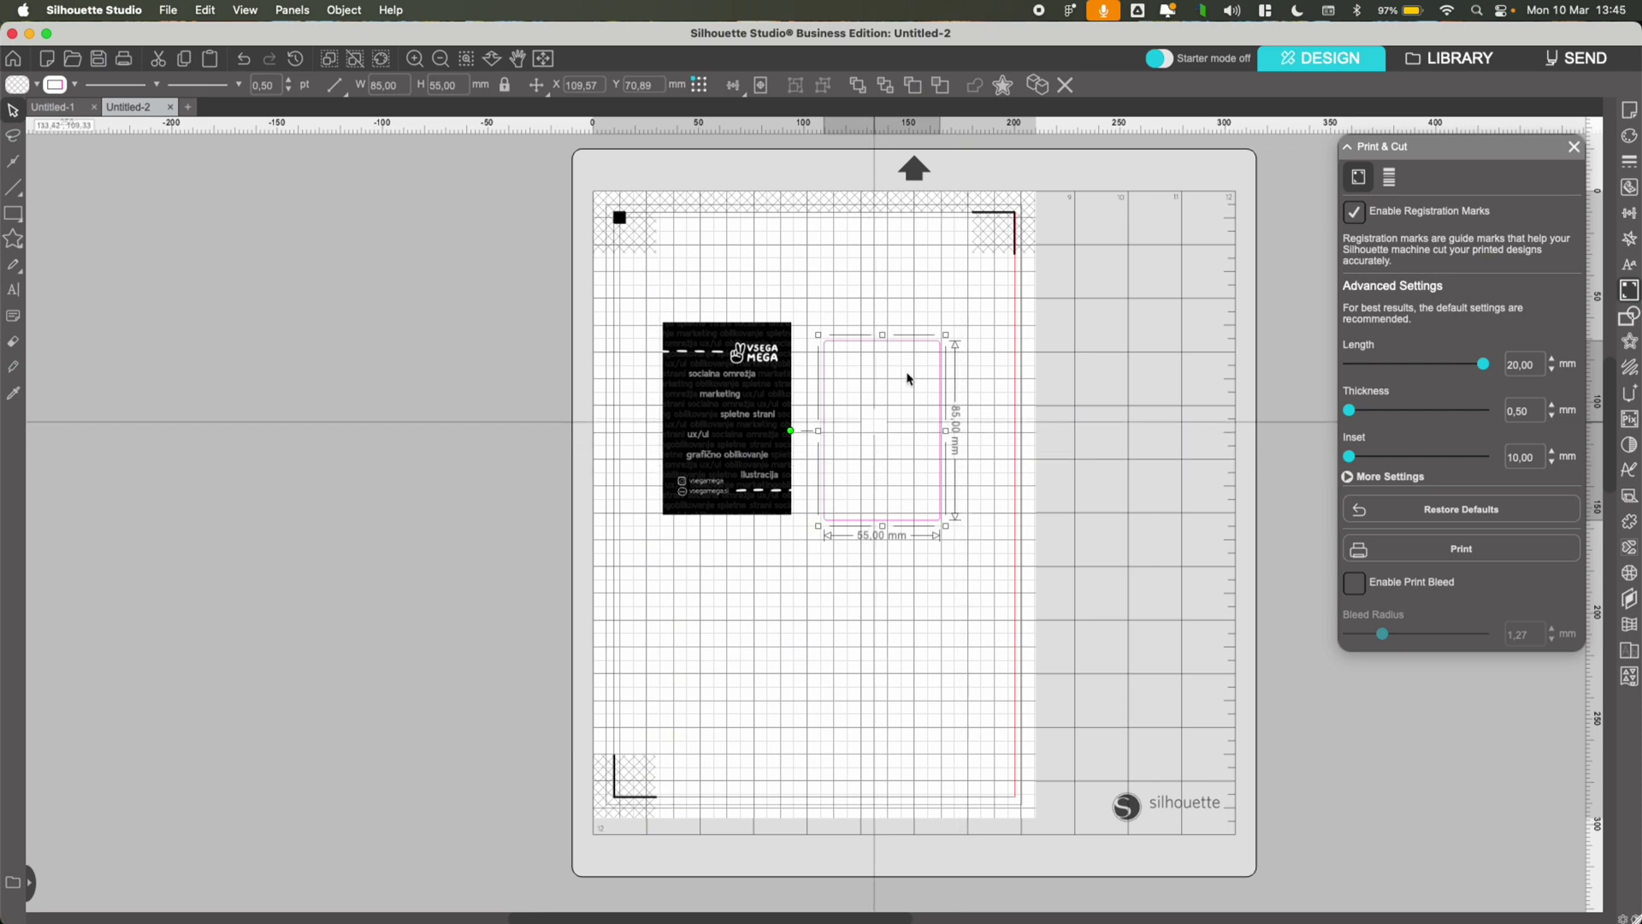
Move the cut line onto the VSEGA MEGA card image so it is centred within its edges, and deselect it
left_click_drag(849, 338, 744, 329)
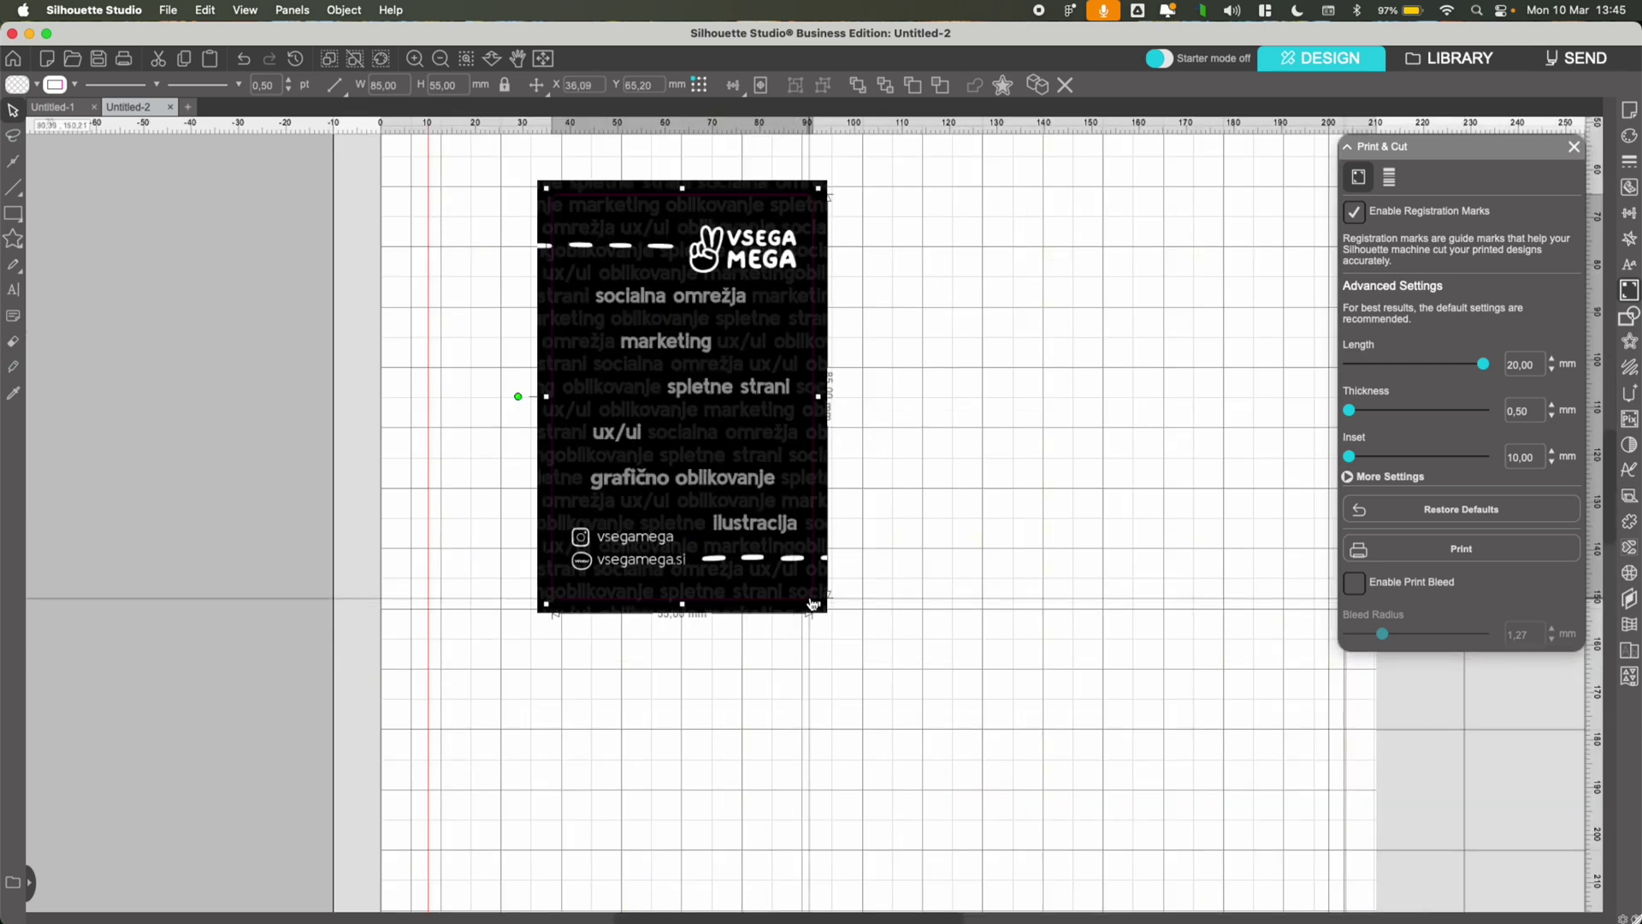
left_click(812, 598)
left_click(868, 568)
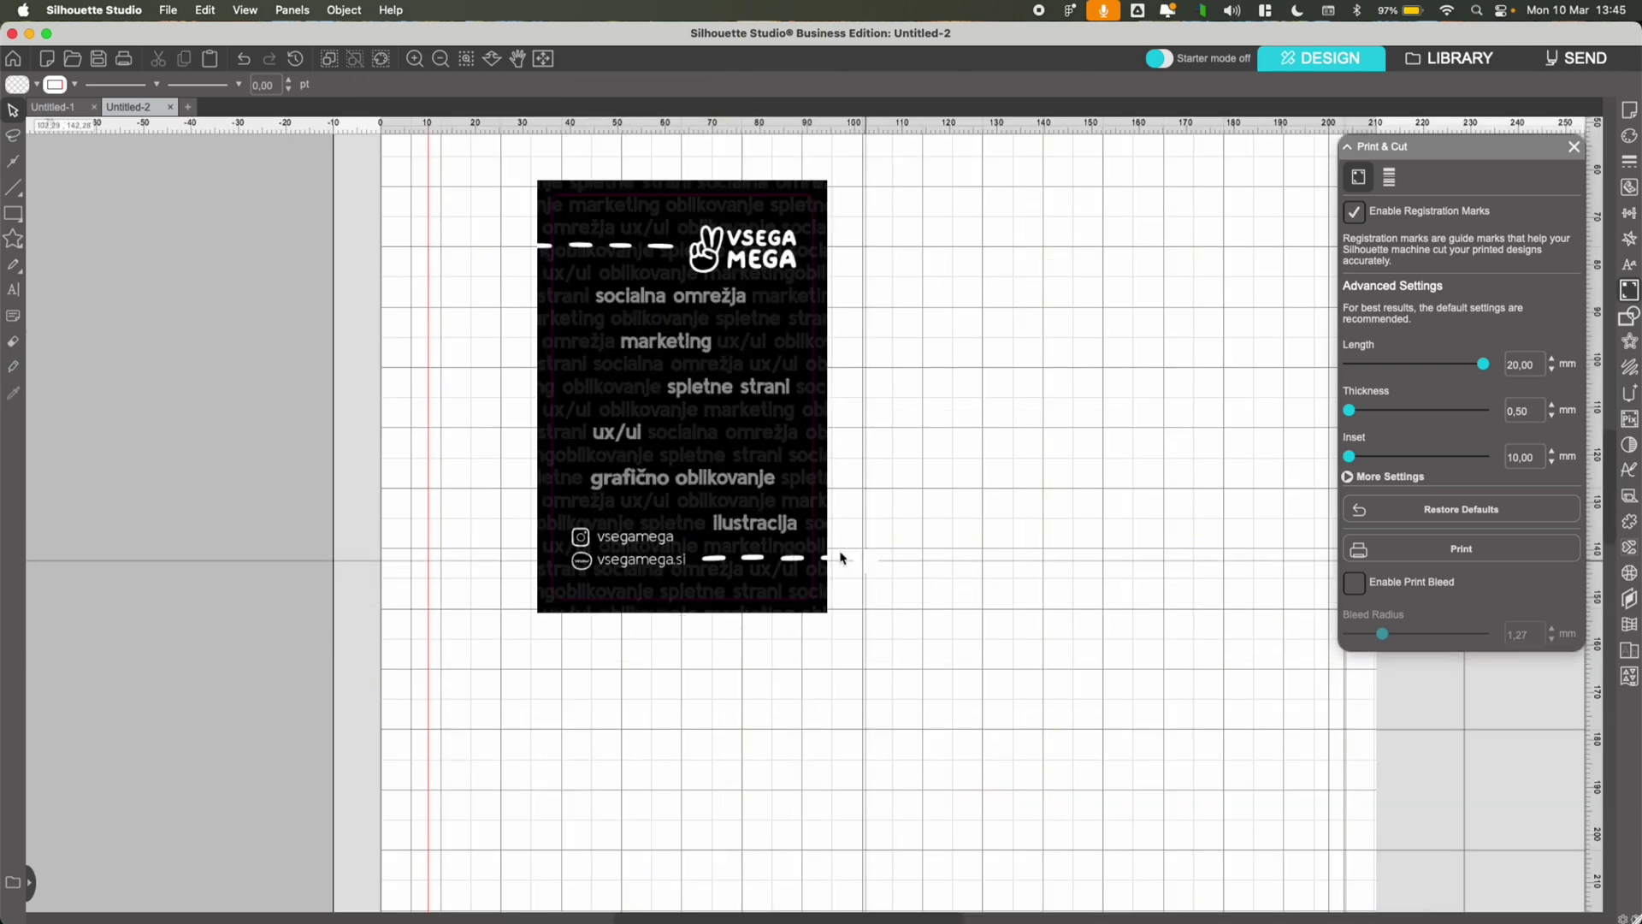
scroll(799, 469, "up", 2)
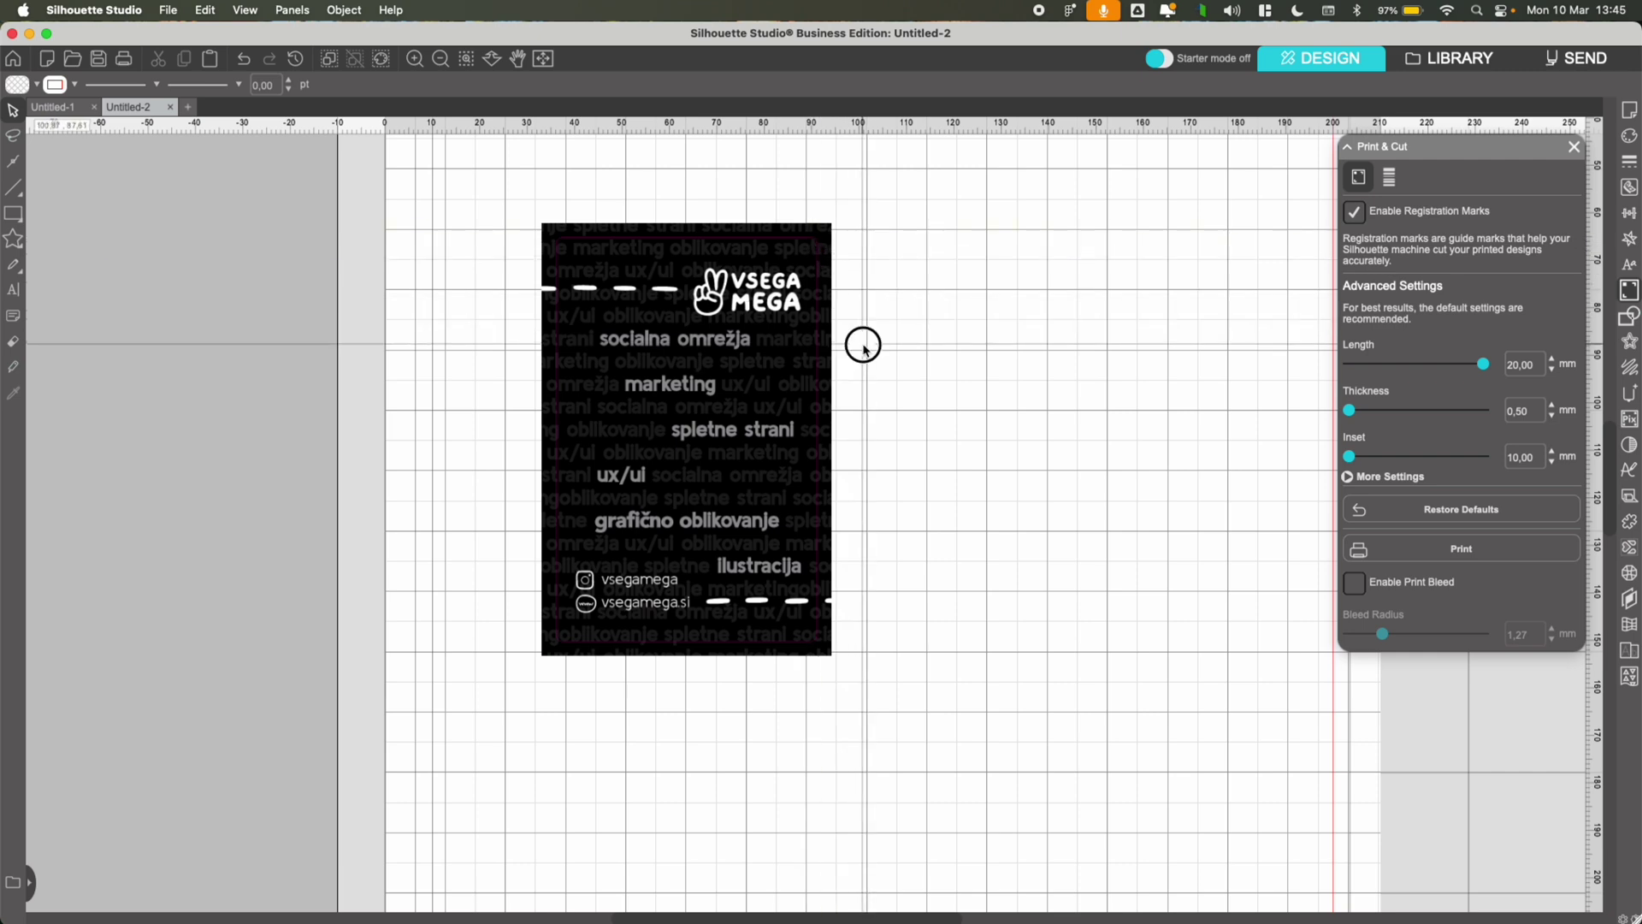
Centre the cut line and the VSEGA MEGA card image on each other horizontally and vertically
left_click(748, 344)
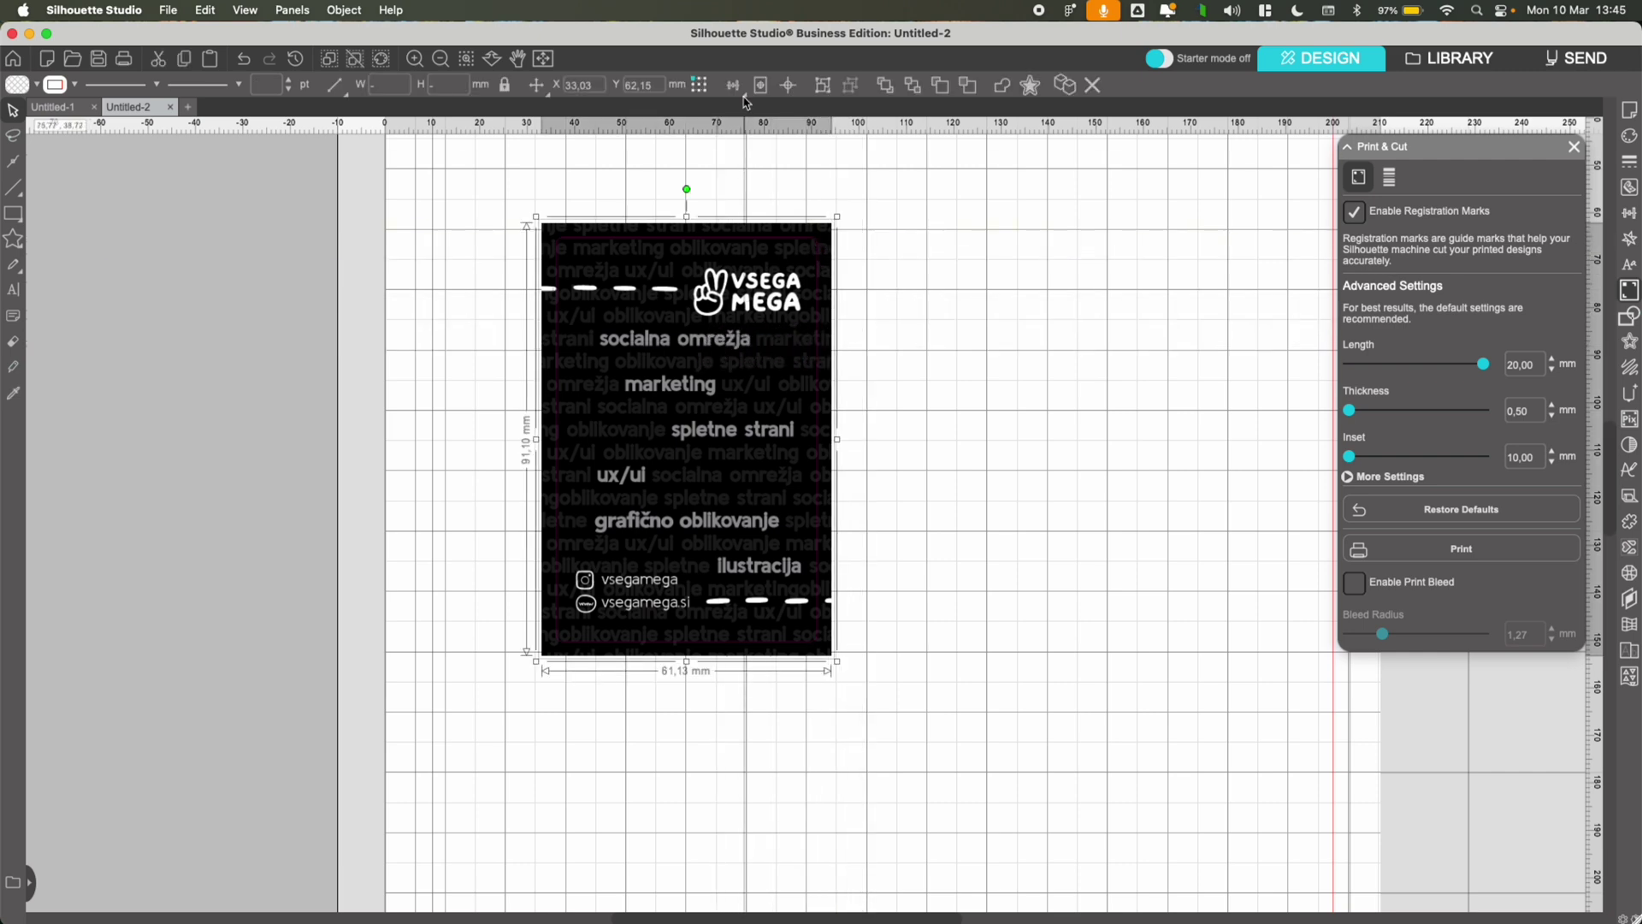
left_click(733, 85)
left_click(761, 113)
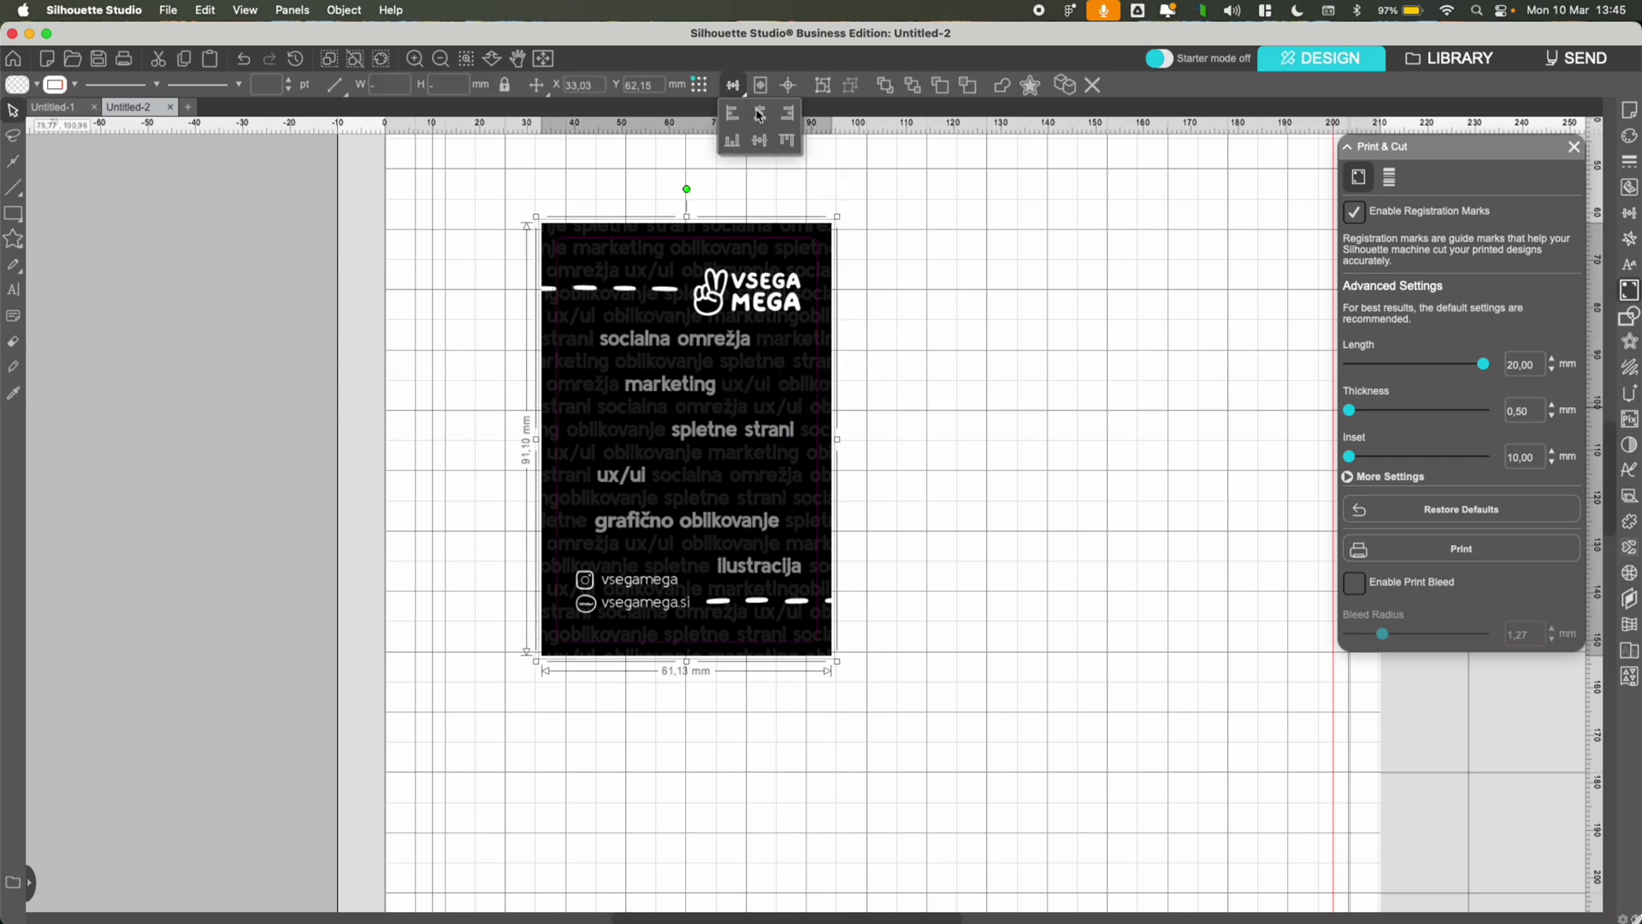
left_click(757, 112)
Place a second copy of the VSEGA MEGA card image beside the first, and close the Print & Cut settings
left_click(1033, 349)
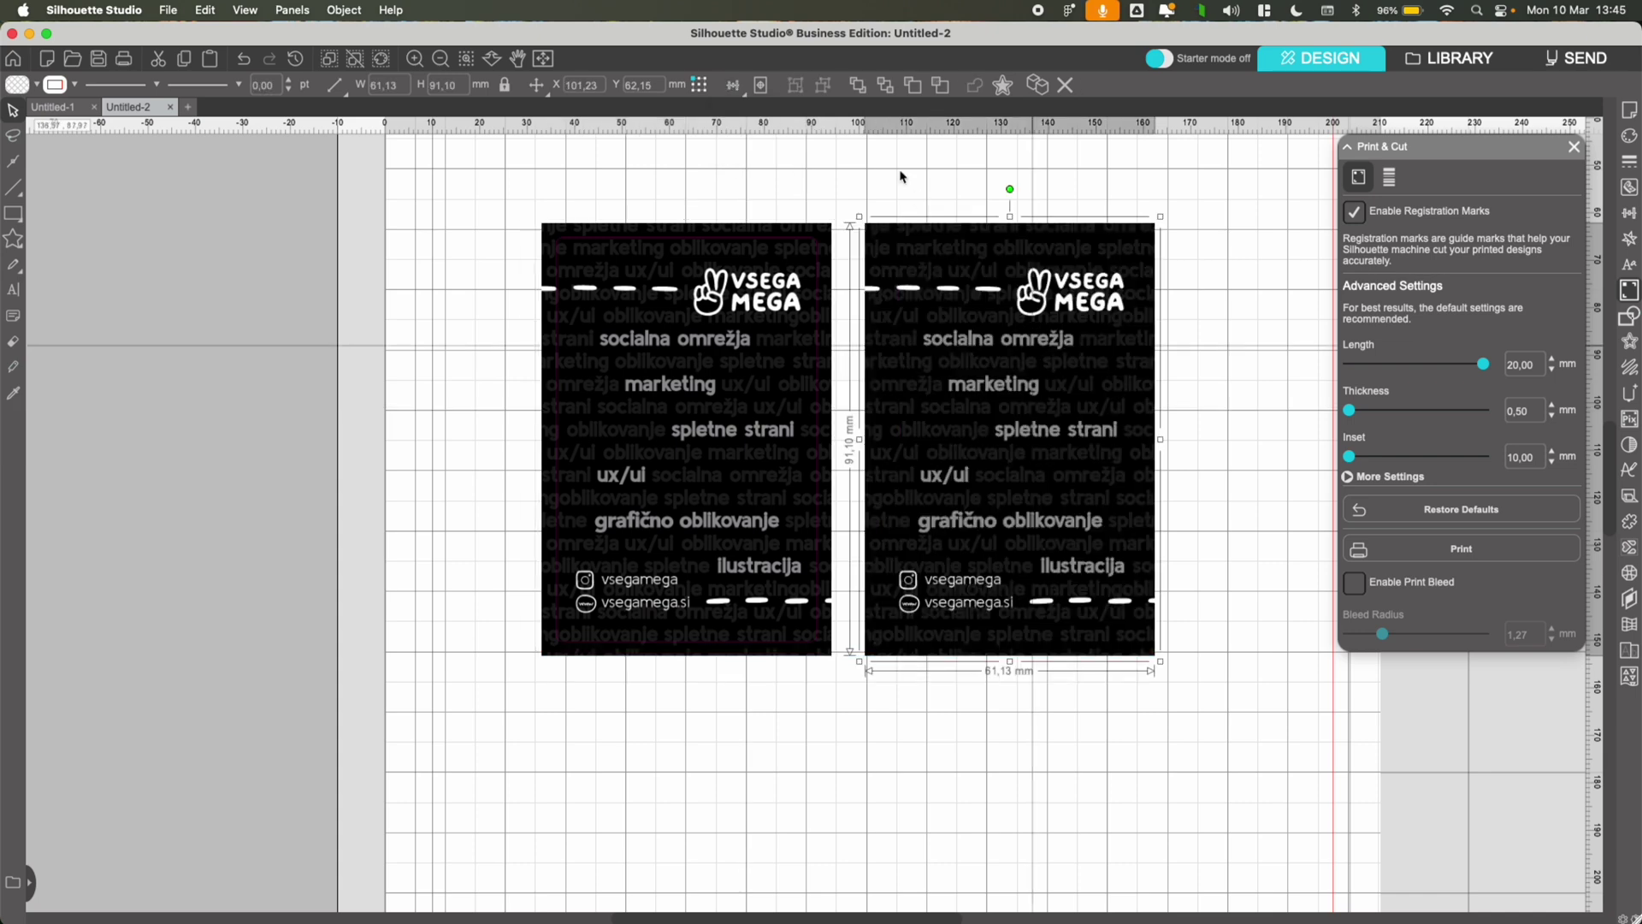
left_click(899, 180)
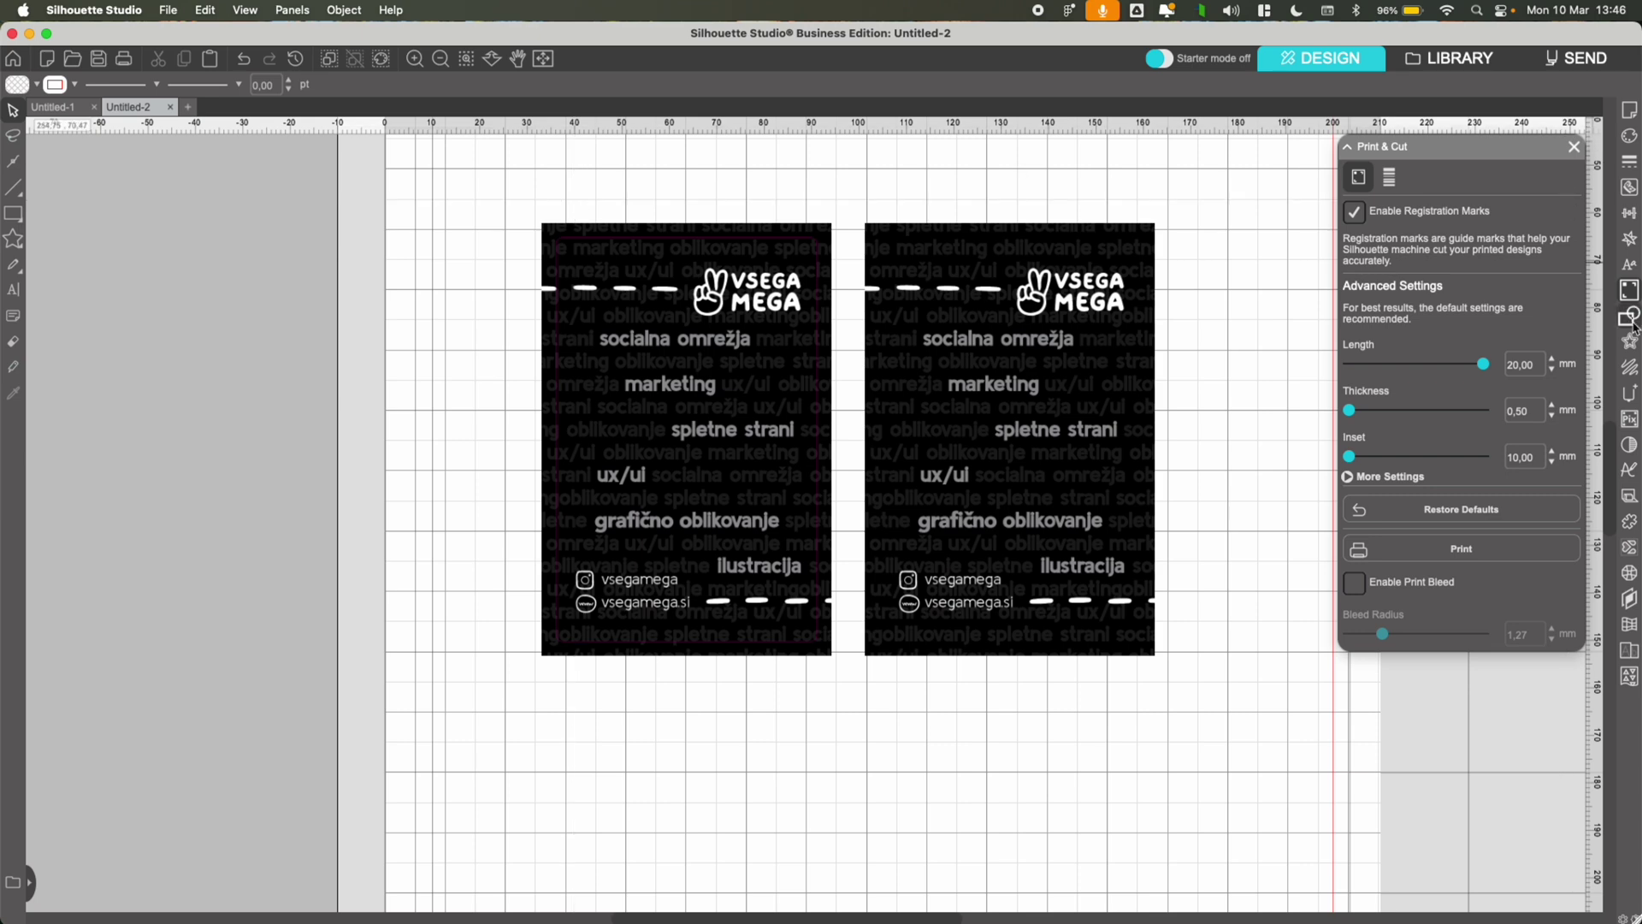
left_click(1627, 289)
Draw an upright rectangle beside the copied card image and set its size to 55 x 85 mm
left_click(17, 214)
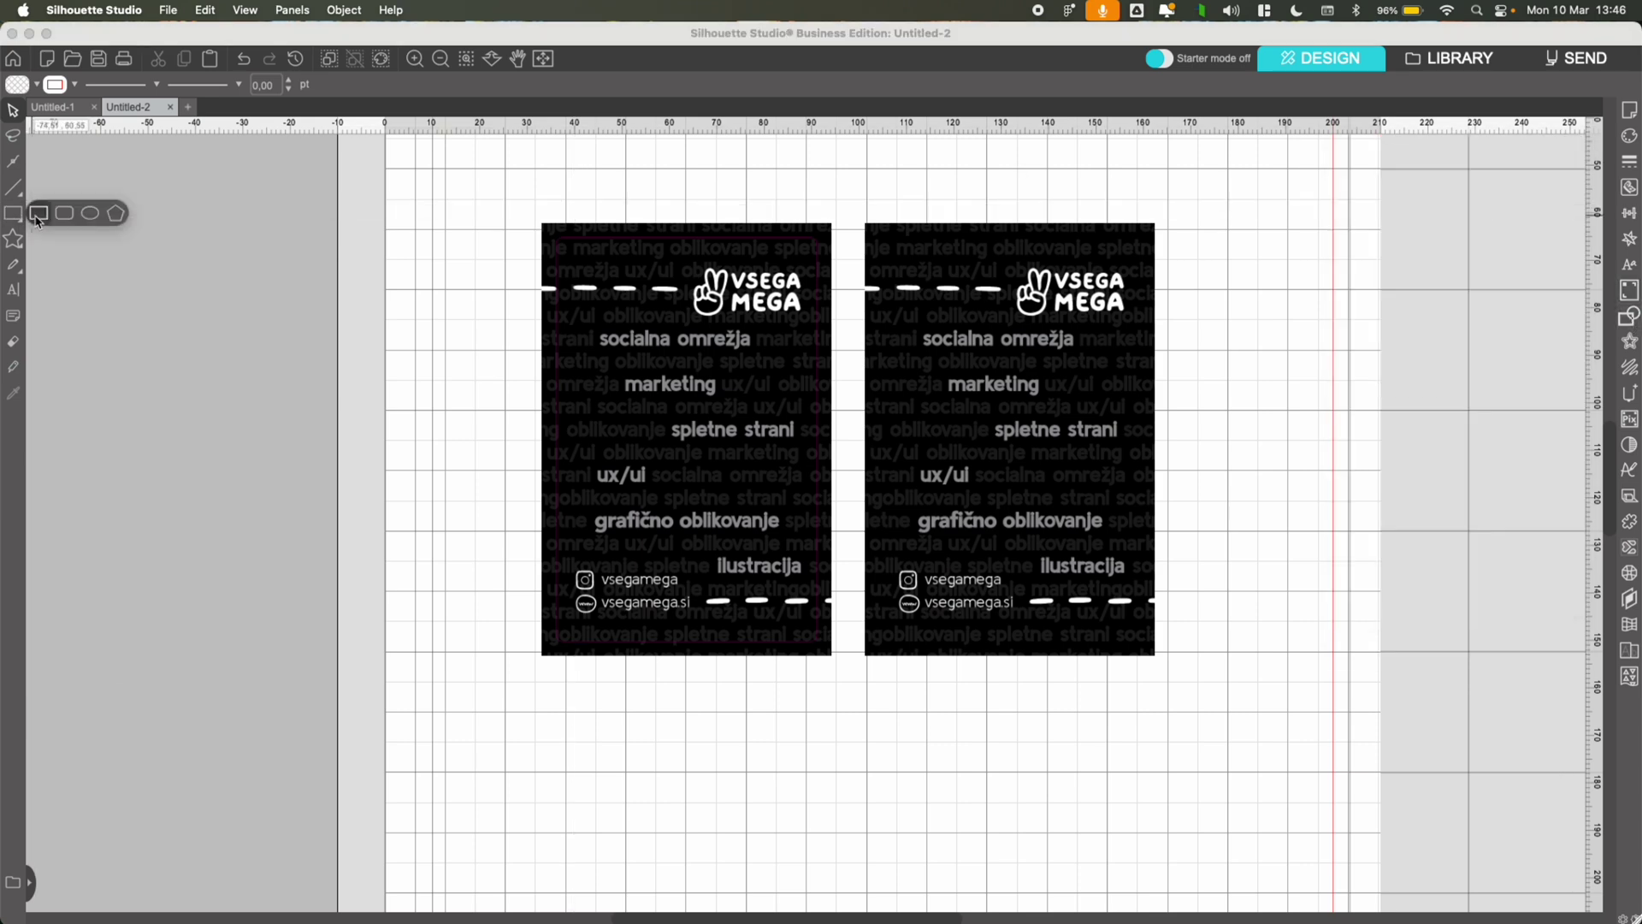
left_click(39, 218)
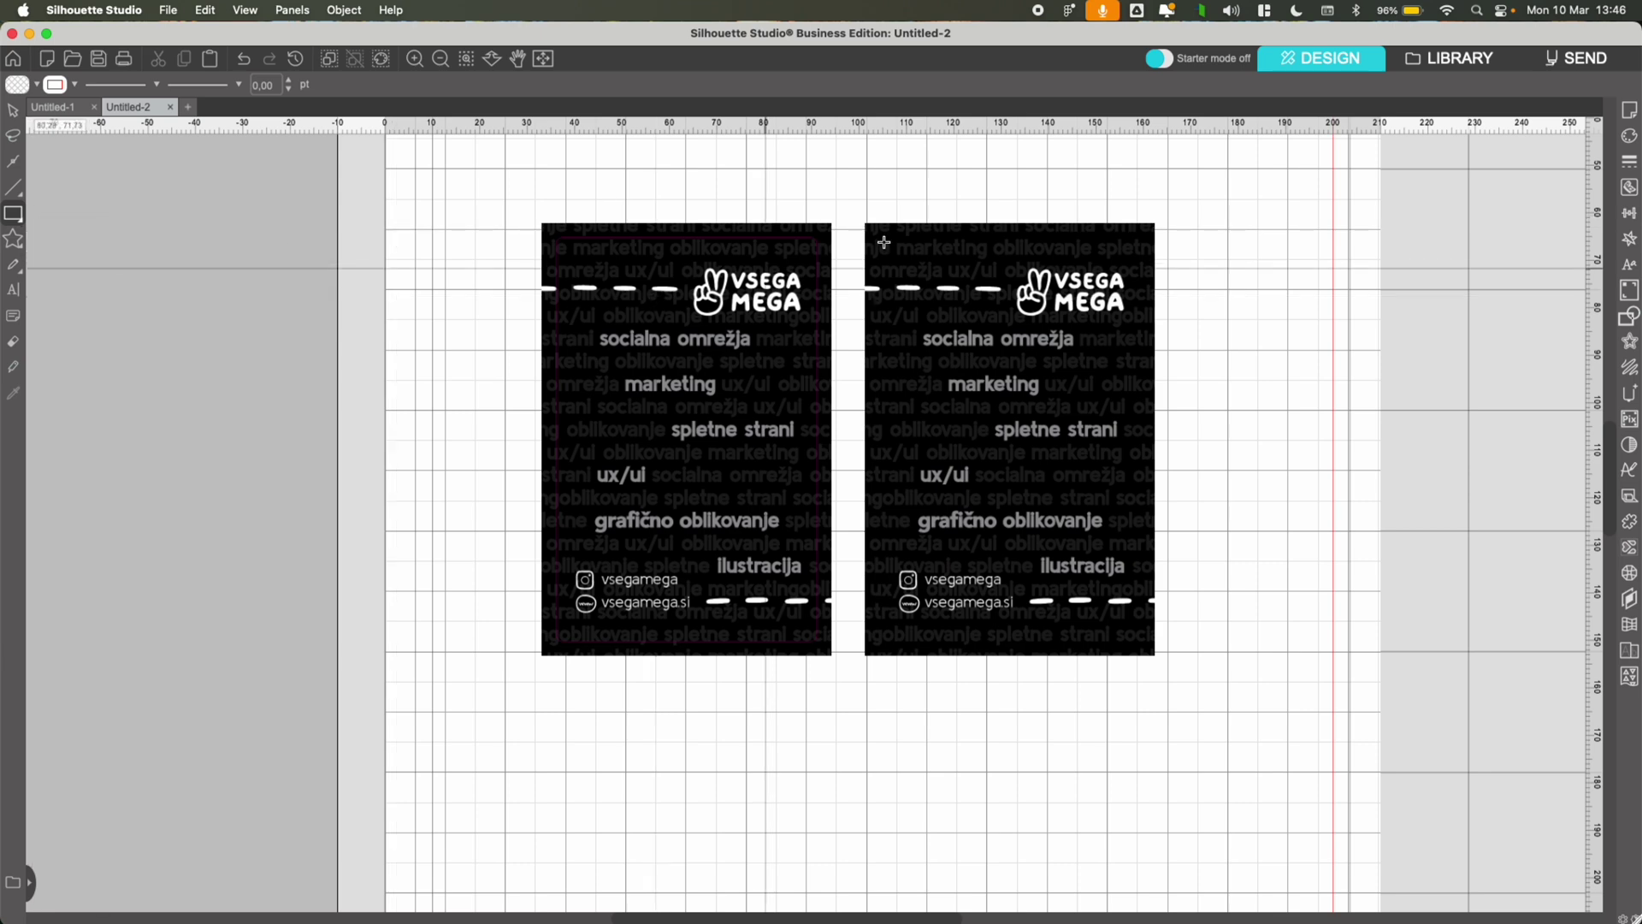
mouse_move(1217, 261)
left_mouse_down()
mouse_move(1327, 517)
mouse_move(1386, 586)
left_mouse_up()
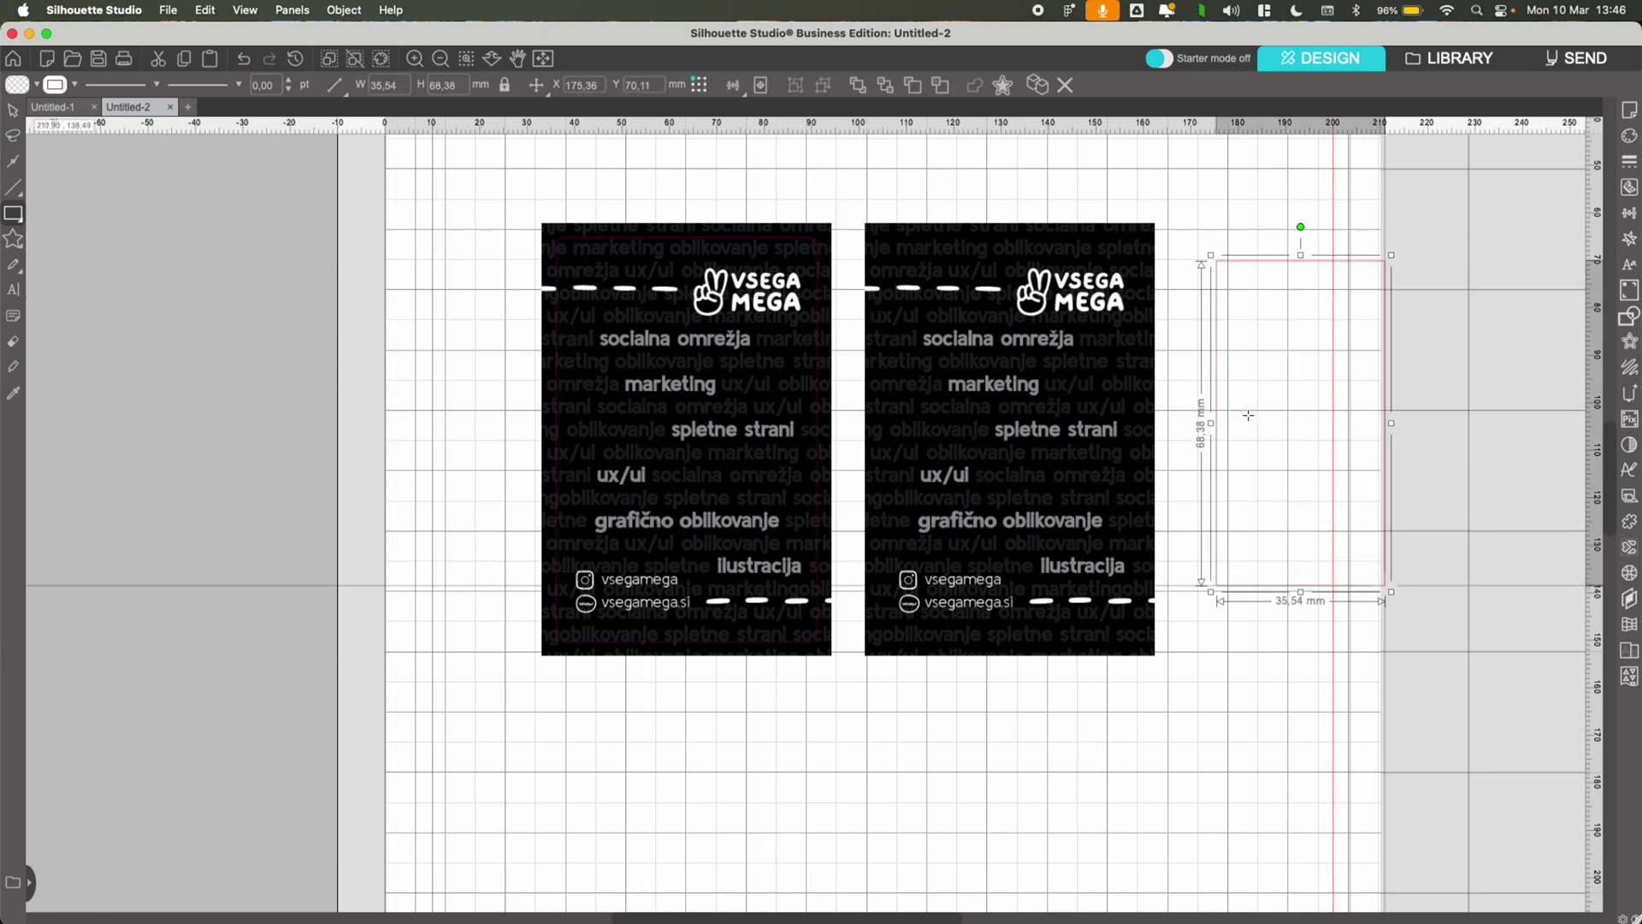
left_click(385, 86)
type("55")
left_click(390, 83)
left_click_drag(393, 84, 365, 83)
type("5")
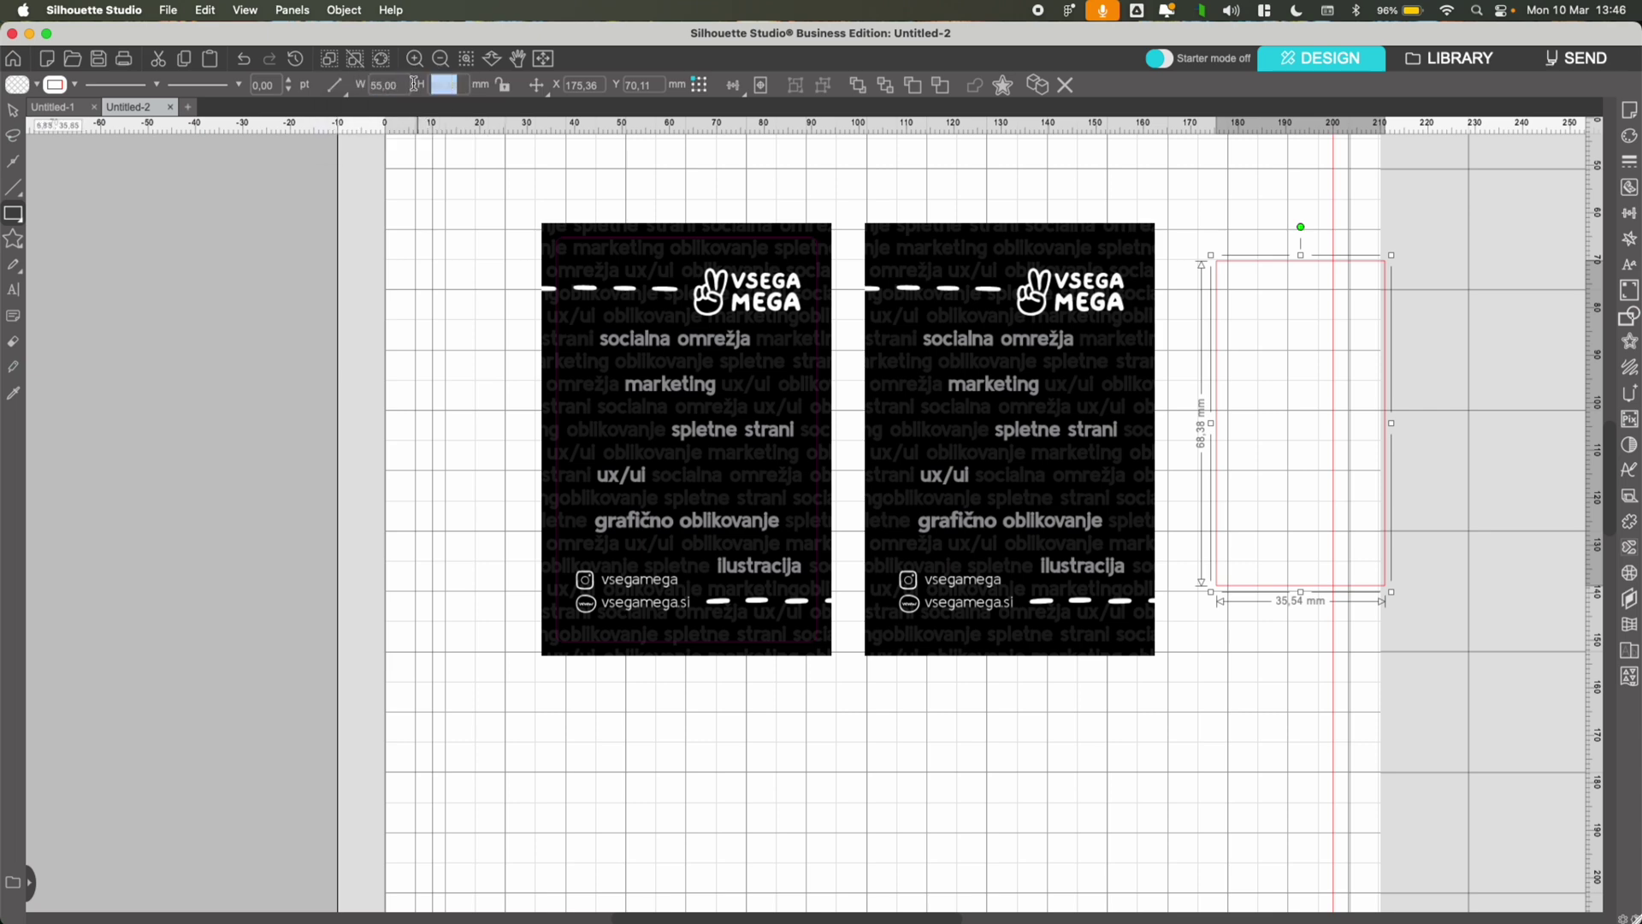
key("Return")
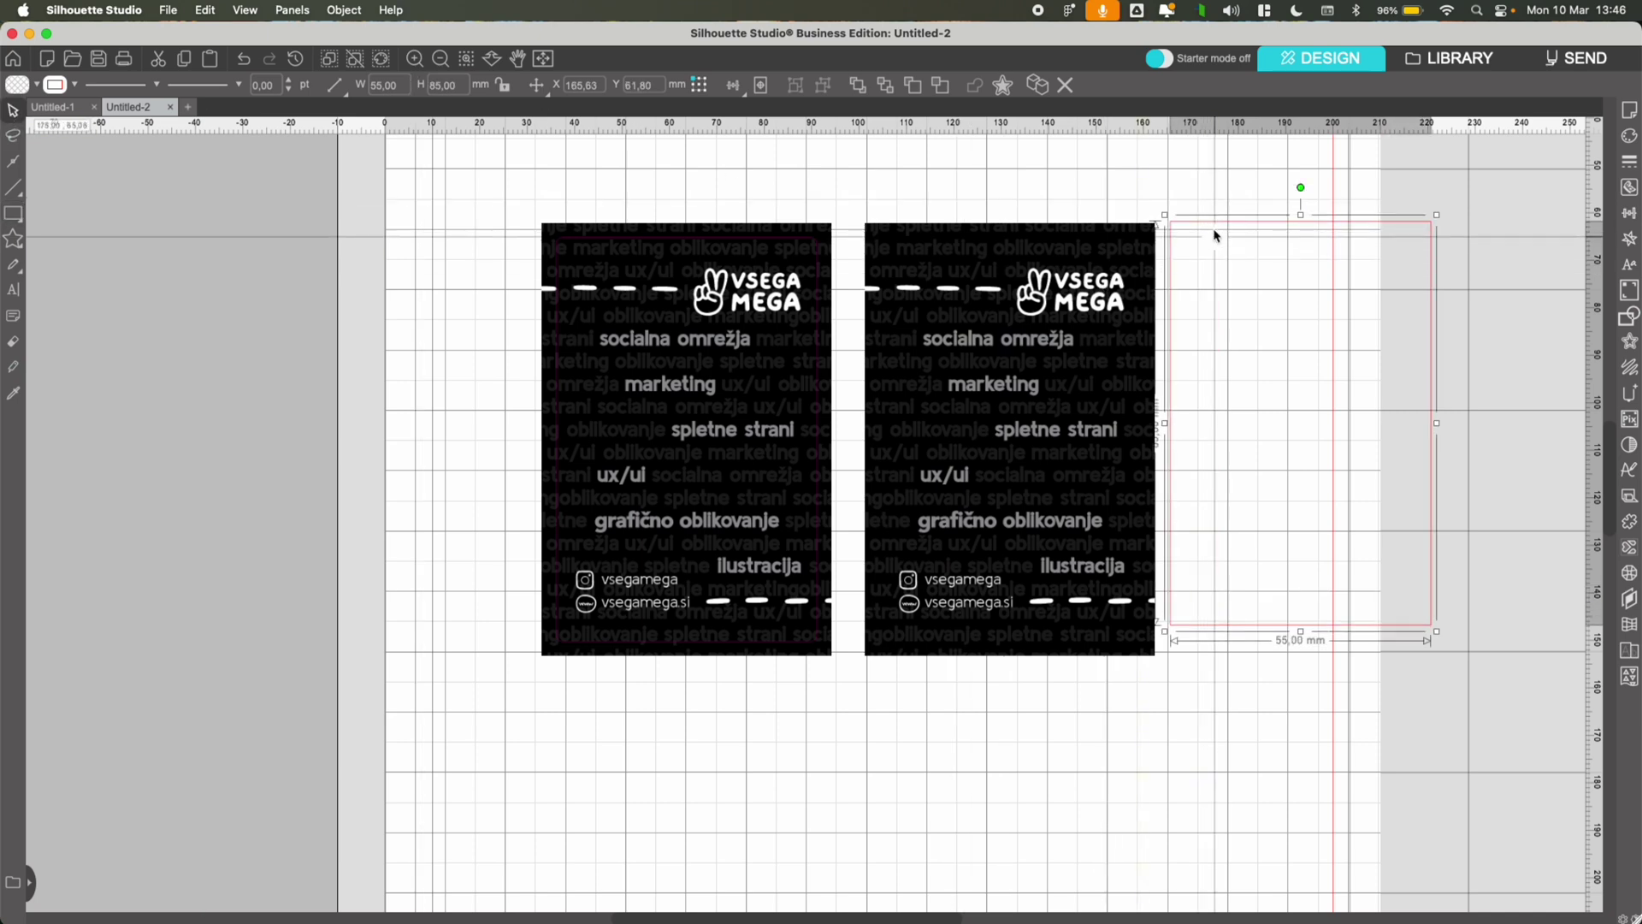
Move the rectangle onto the copied card image within its edges, and delete both of them
left_click_drag(1207, 229, 930, 242)
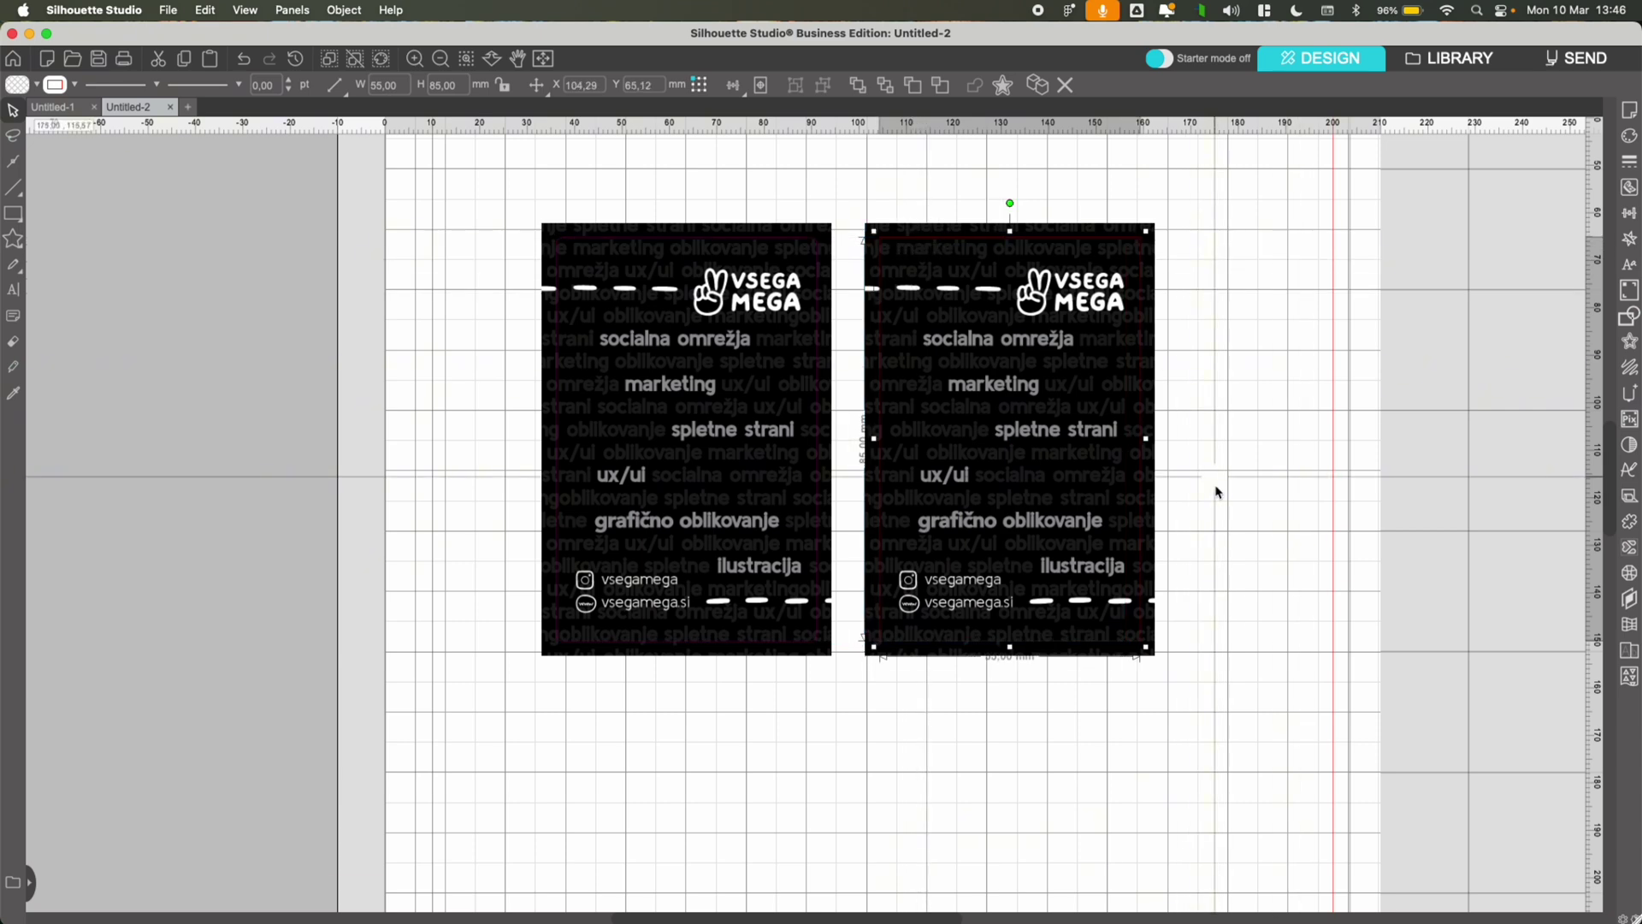
left_click(1168, 447)
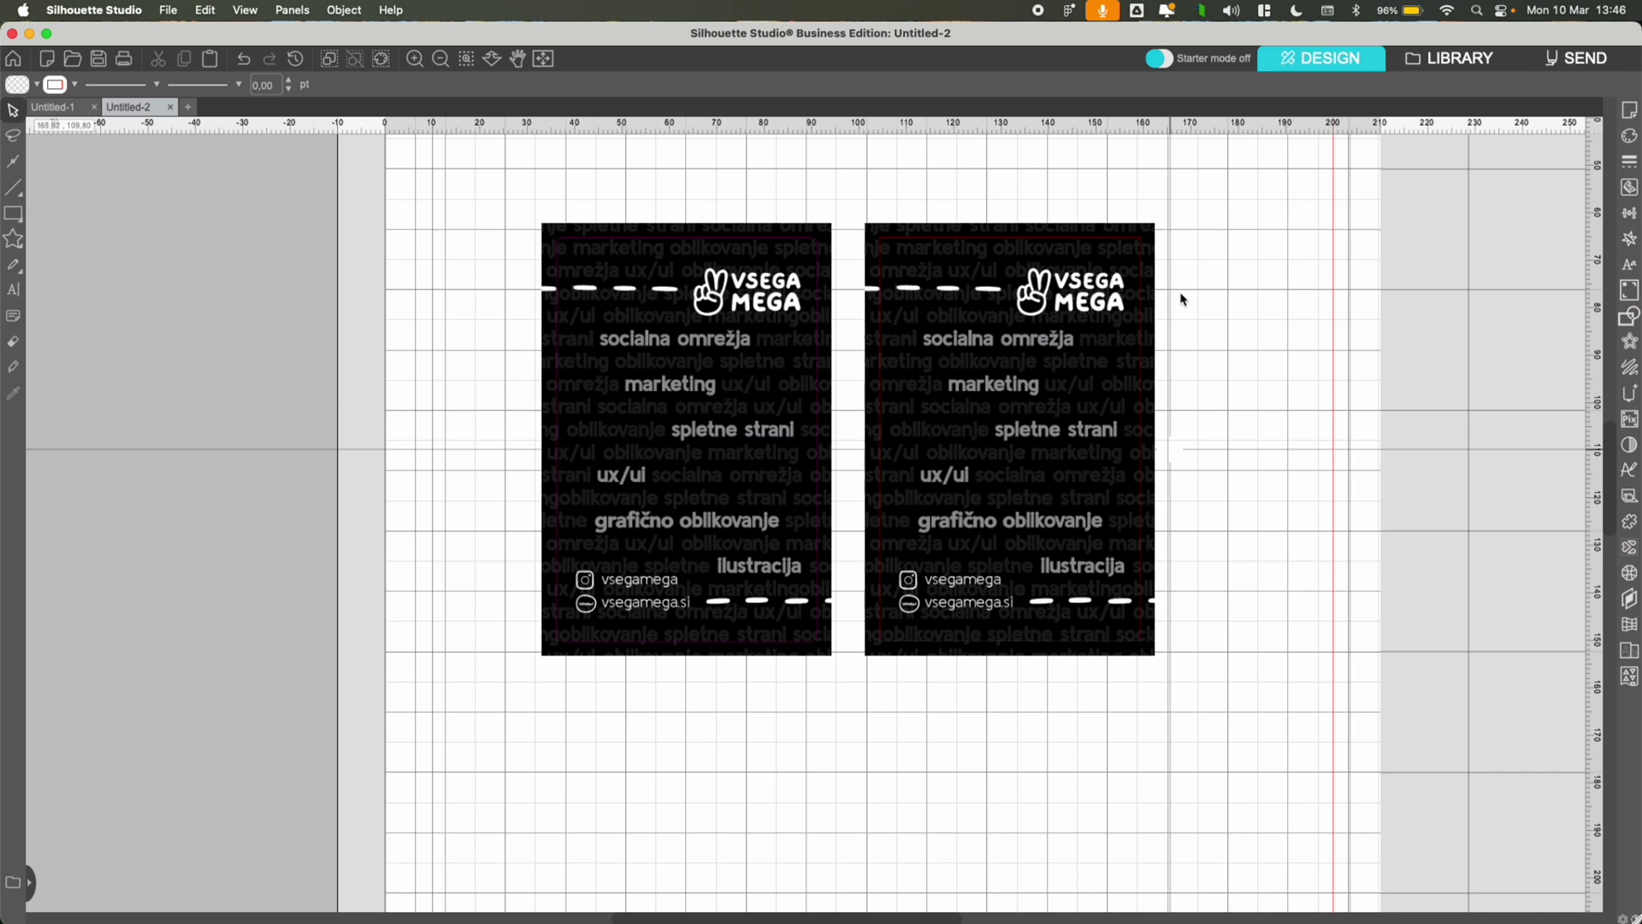
left_click(1115, 568)
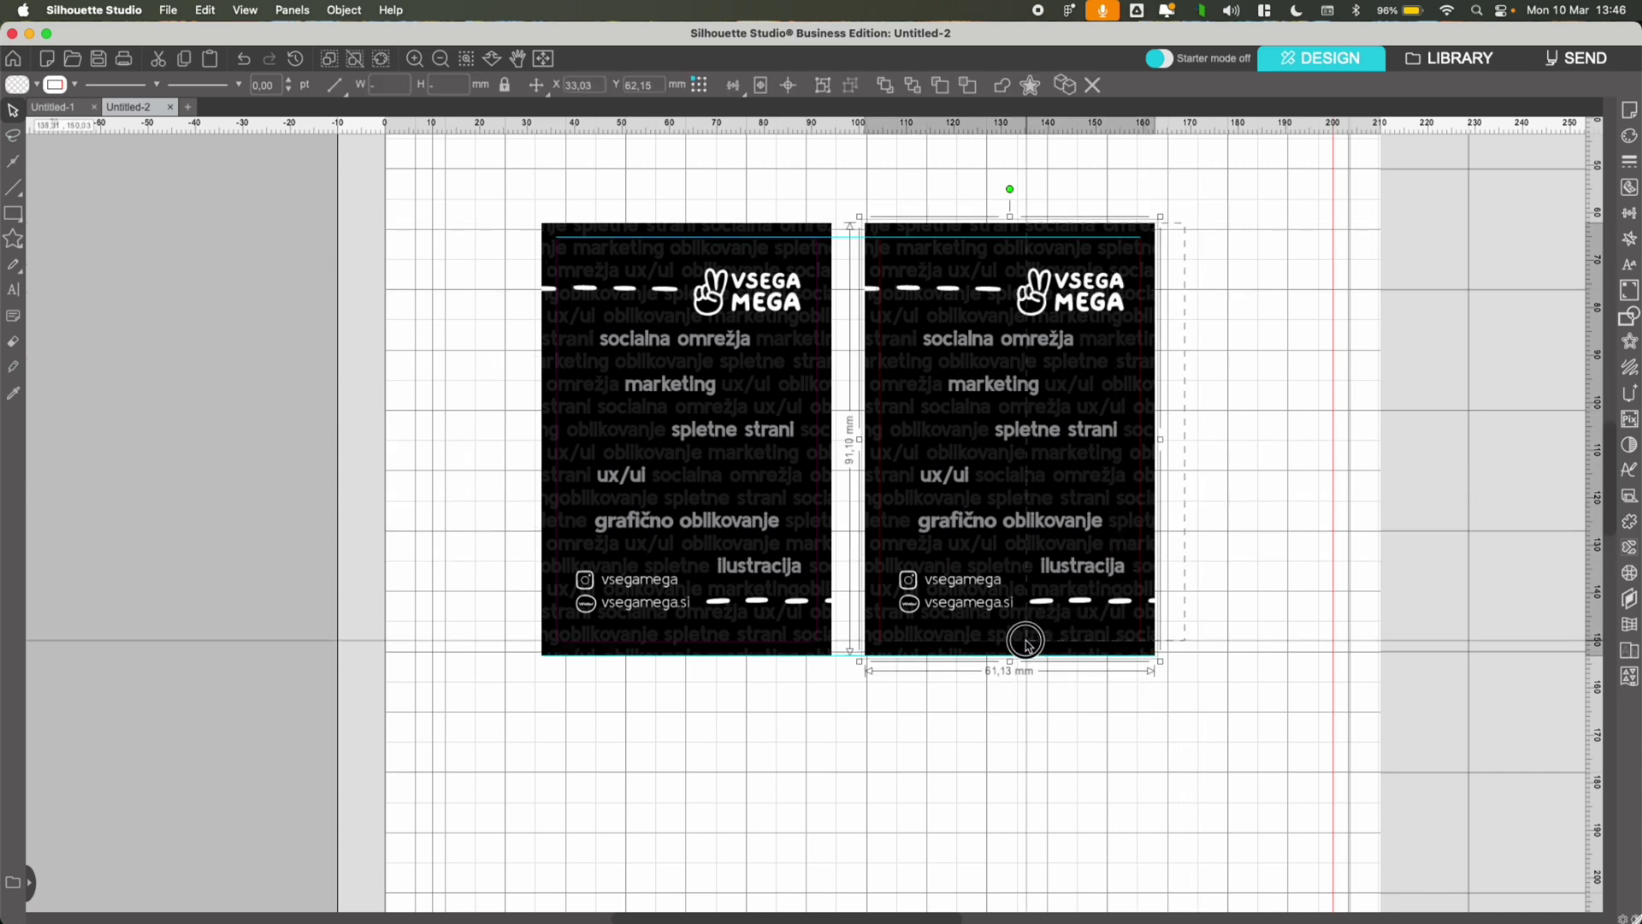
key("Delete")
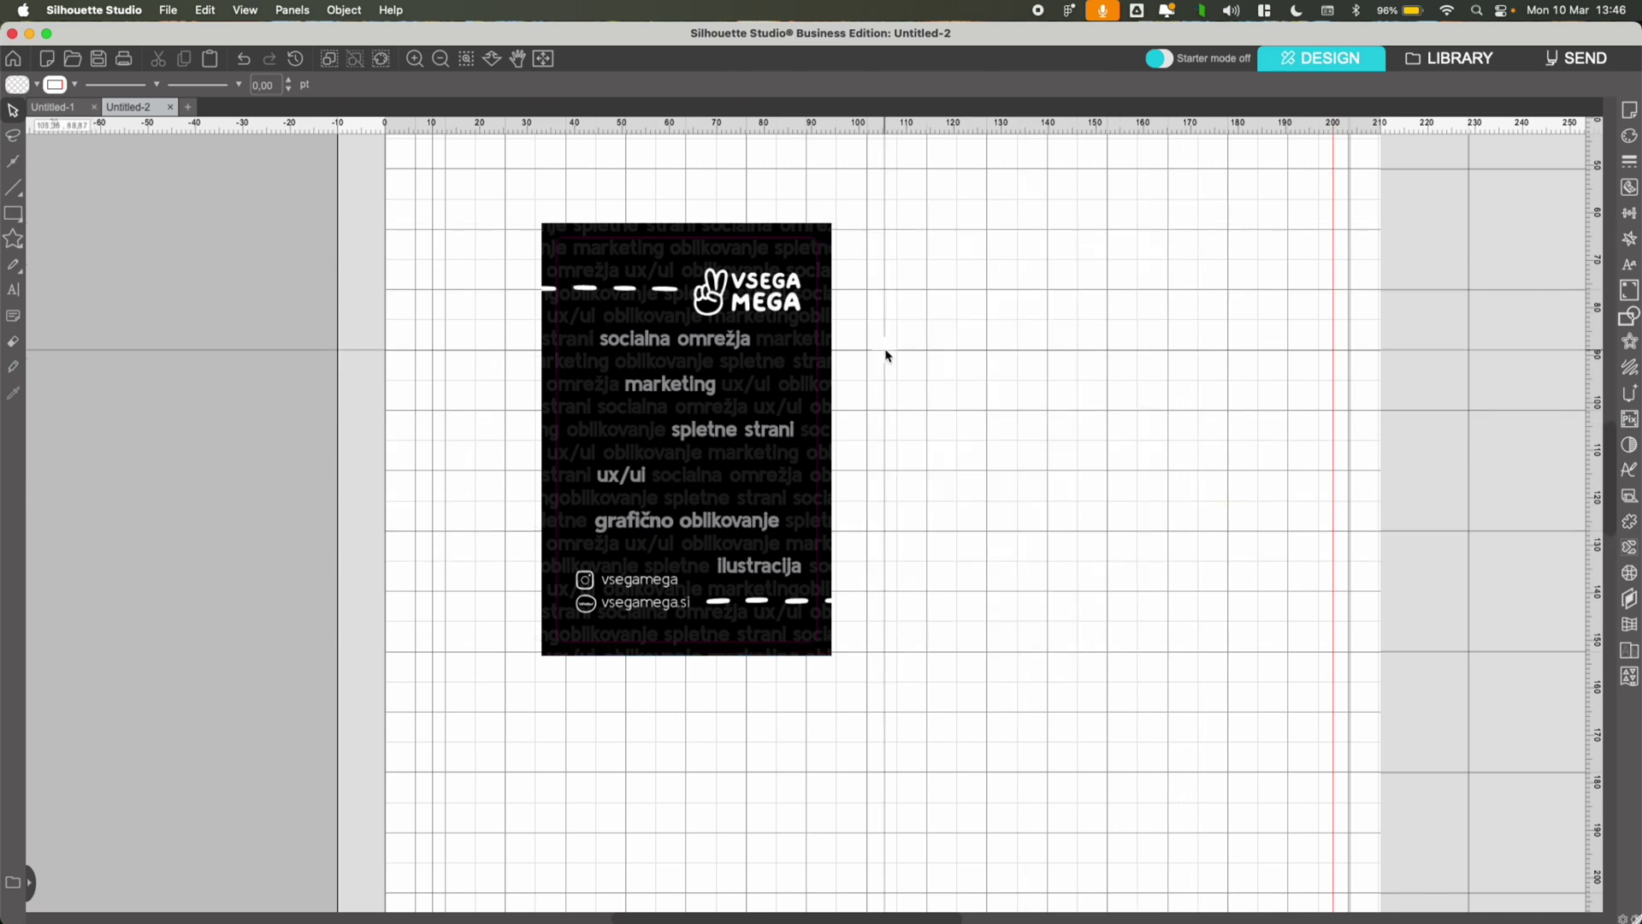
Place the exported PNG of the contact-details card side from the Finder beside the VSEGA MEGA card
key("super+shift+5")
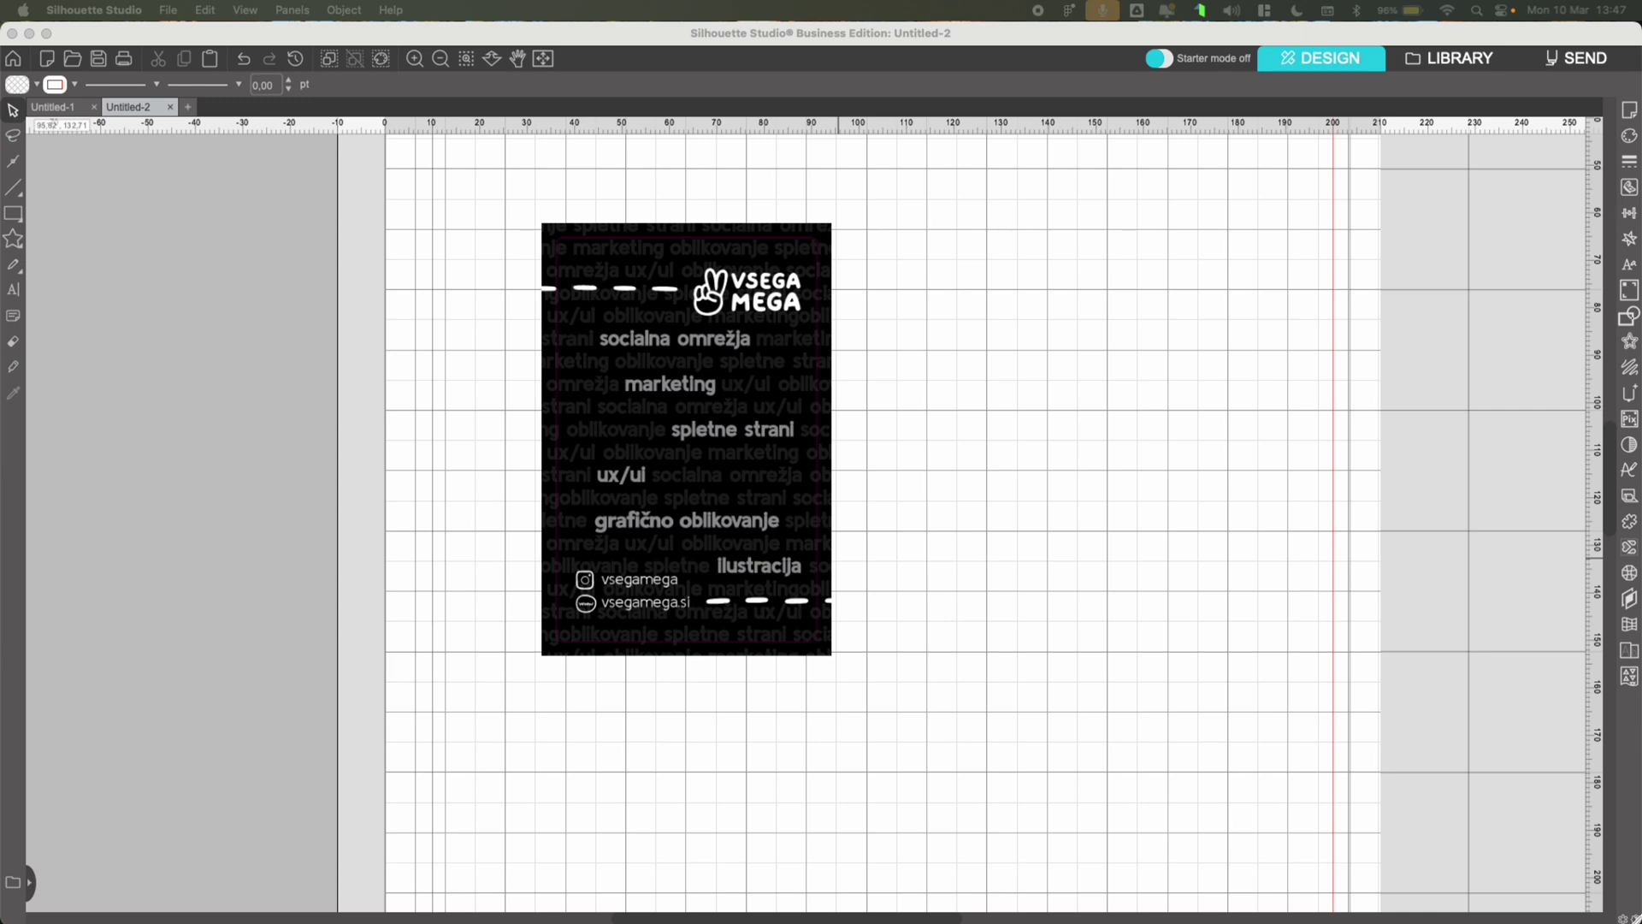
left_click_drag(1050, 919, 1095, 447)
left_click_drag(1066, 380, 1058, 365)
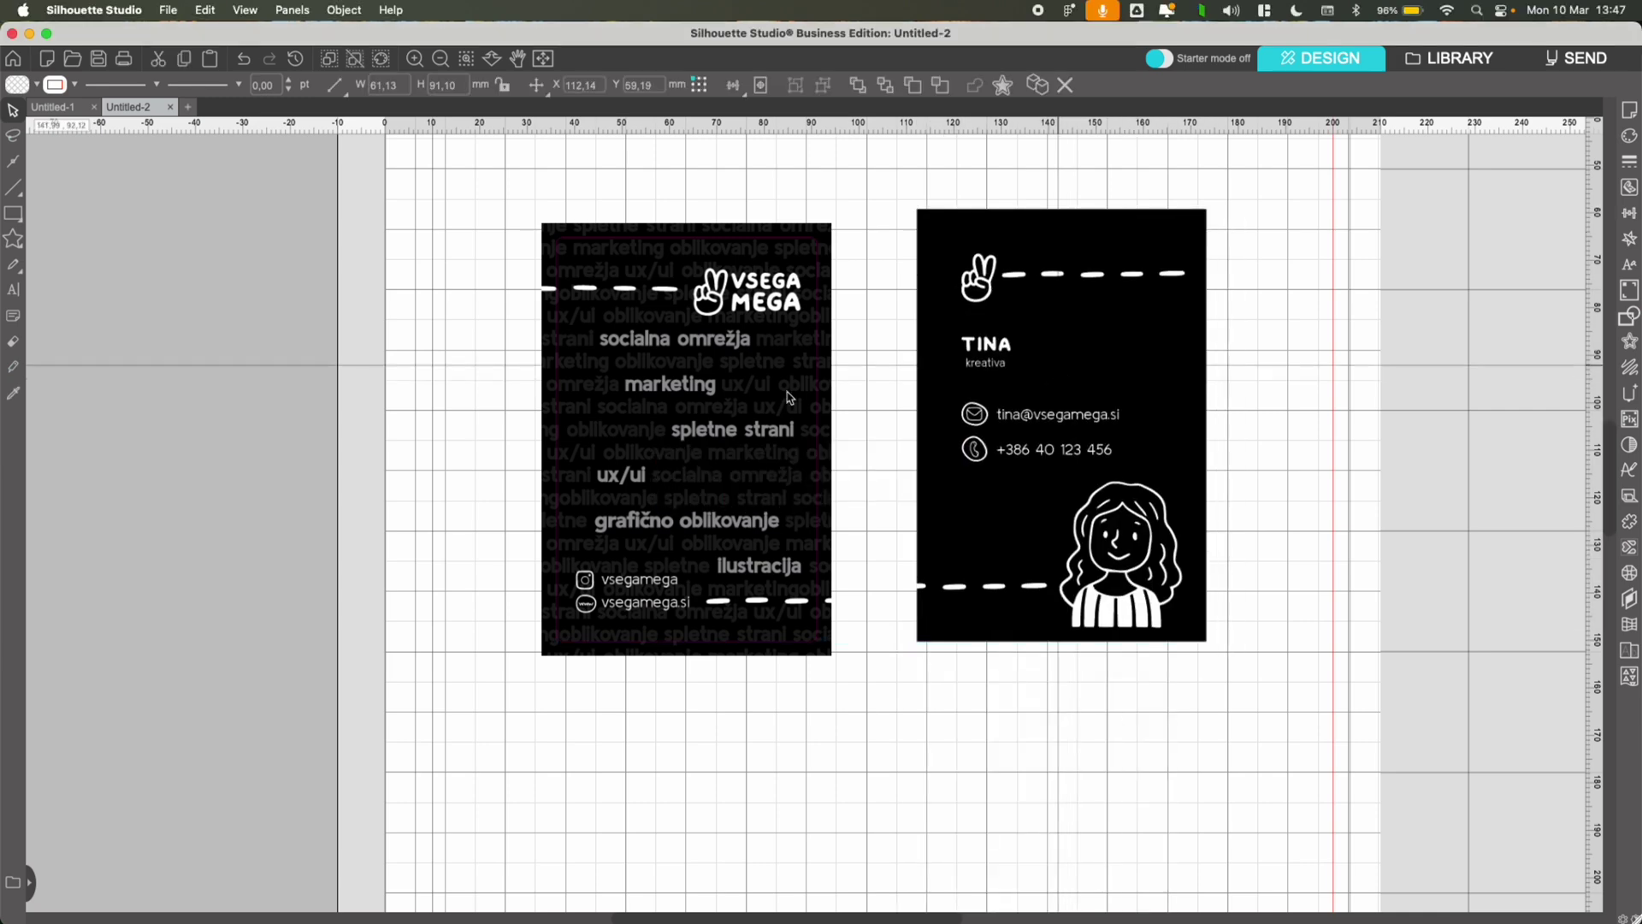
Copy the VSEGA MEGA card's cut line over to the contact-details card and bring it in front of the image
left_click(819, 435)
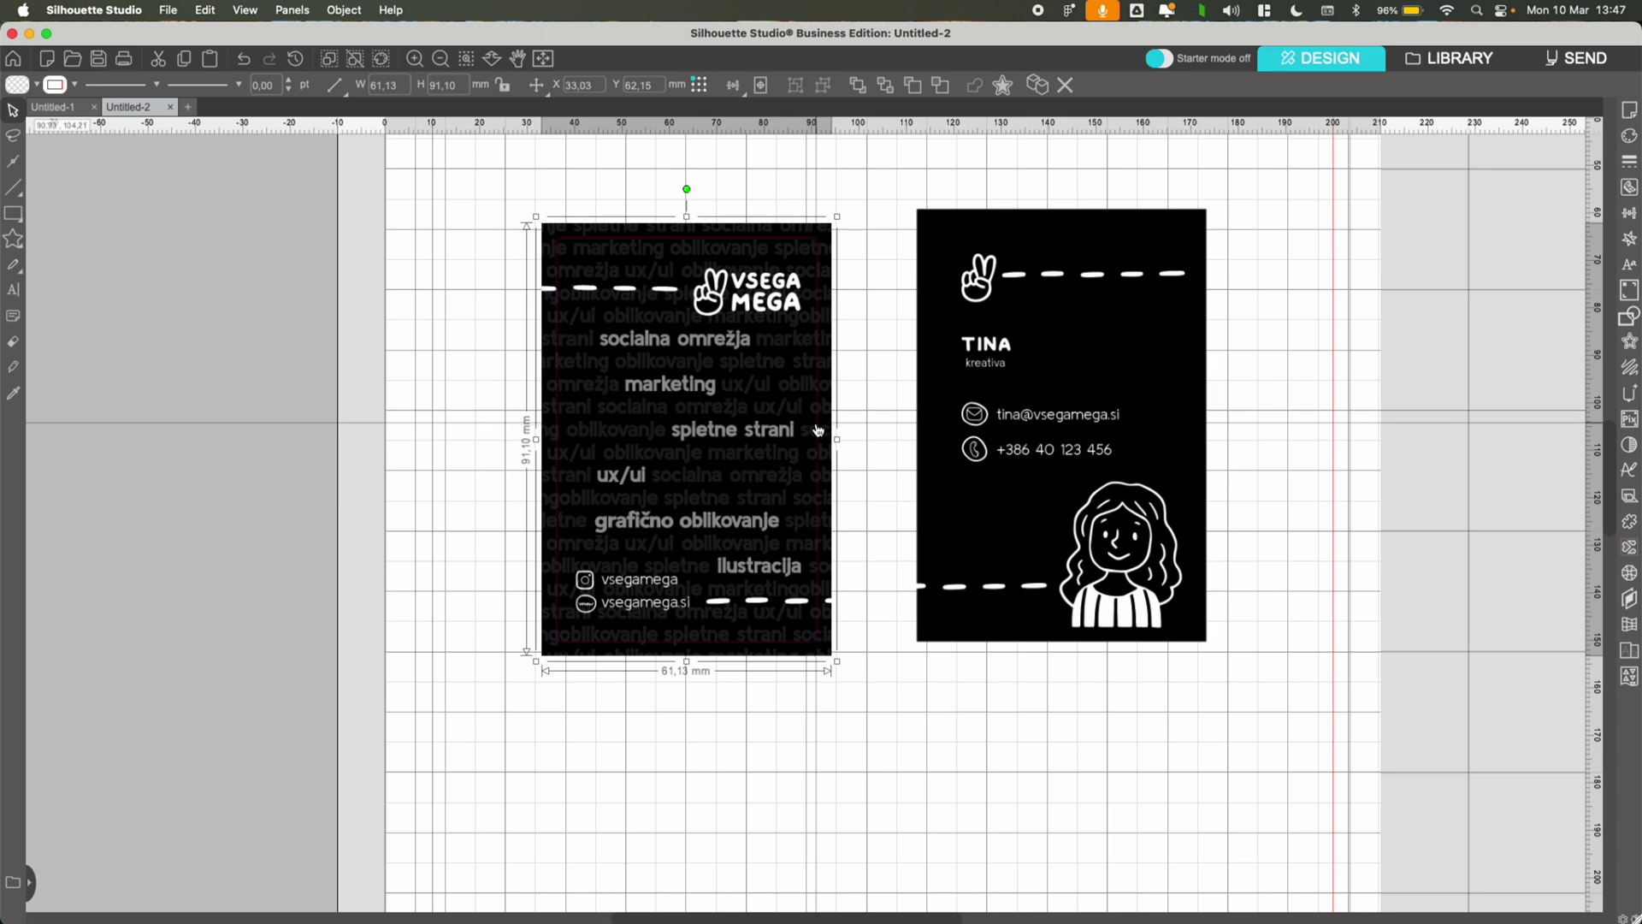
left_click(817, 432)
left_click_drag(930, 415, 1090, 417)
left_click_drag(870, 230, 1035, 314)
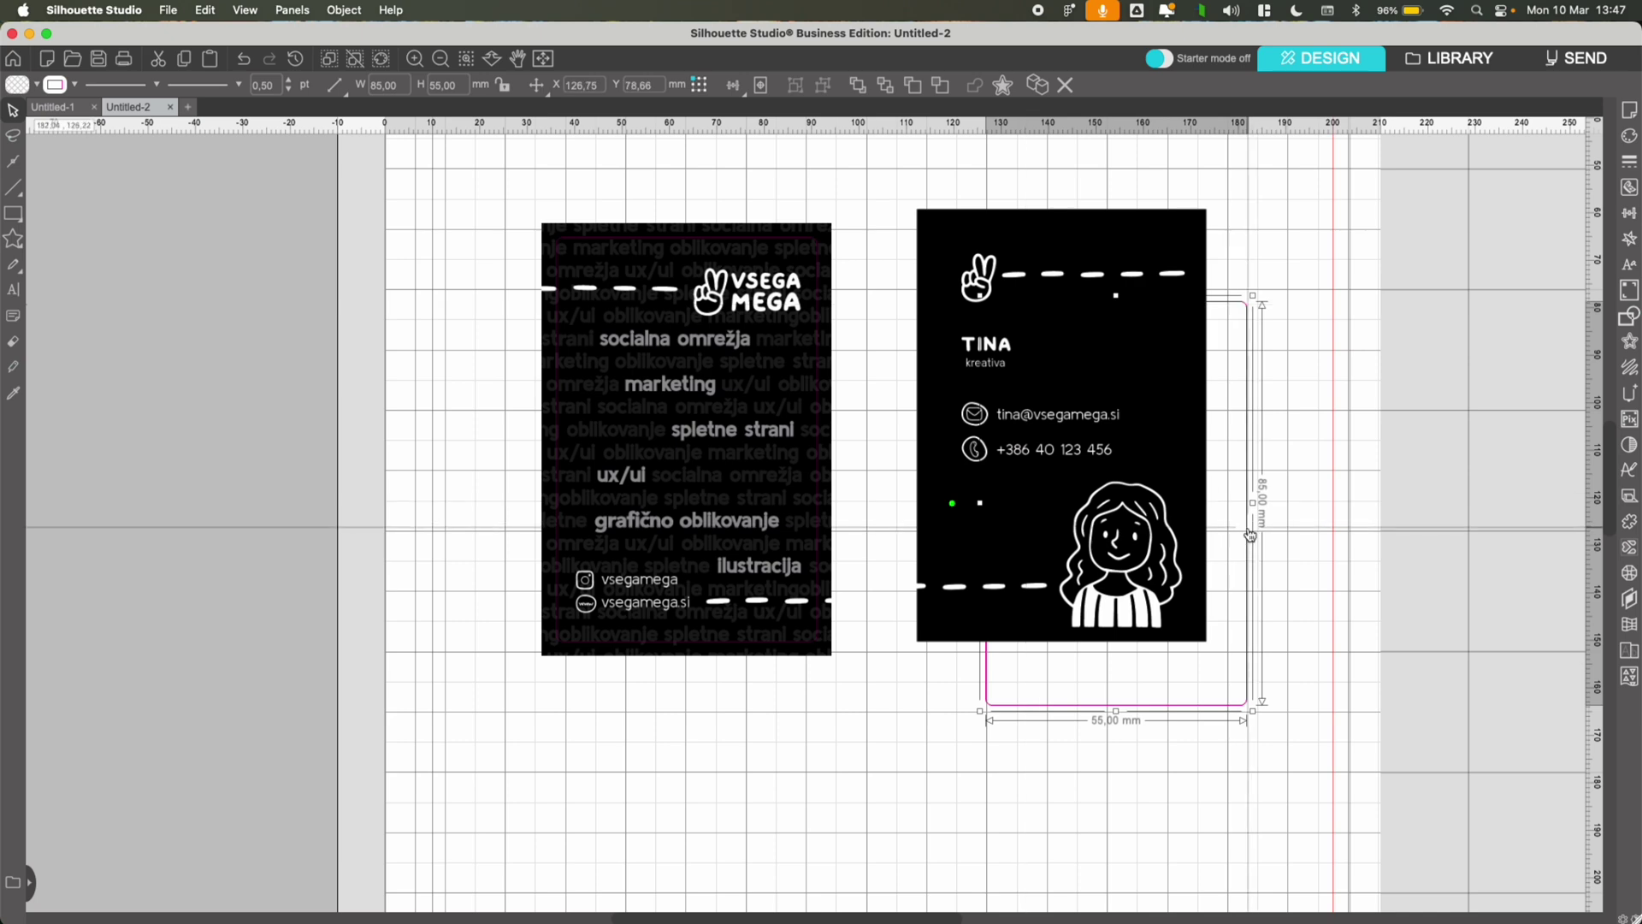
right_click(1255, 583)
left_click(1296, 885)
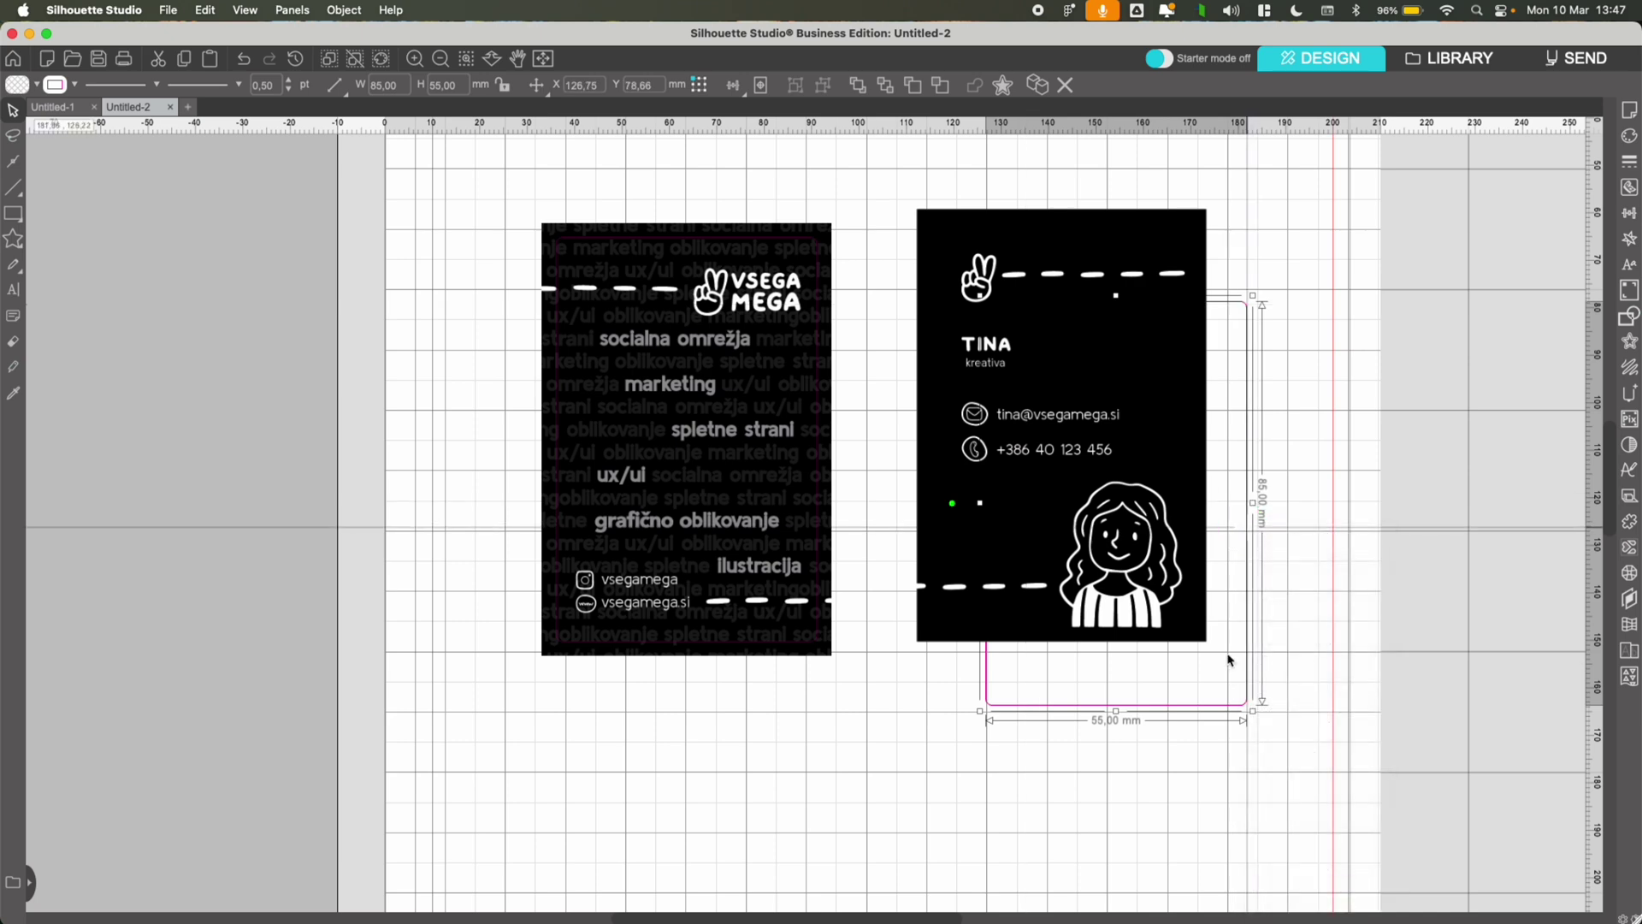
Move the copied cut line within the contact-details card image and centre the two on each other
left_click_drag(1247, 652, 1179, 575)
left_click_drag(1238, 354, 1129, 509)
left_click(735, 89)
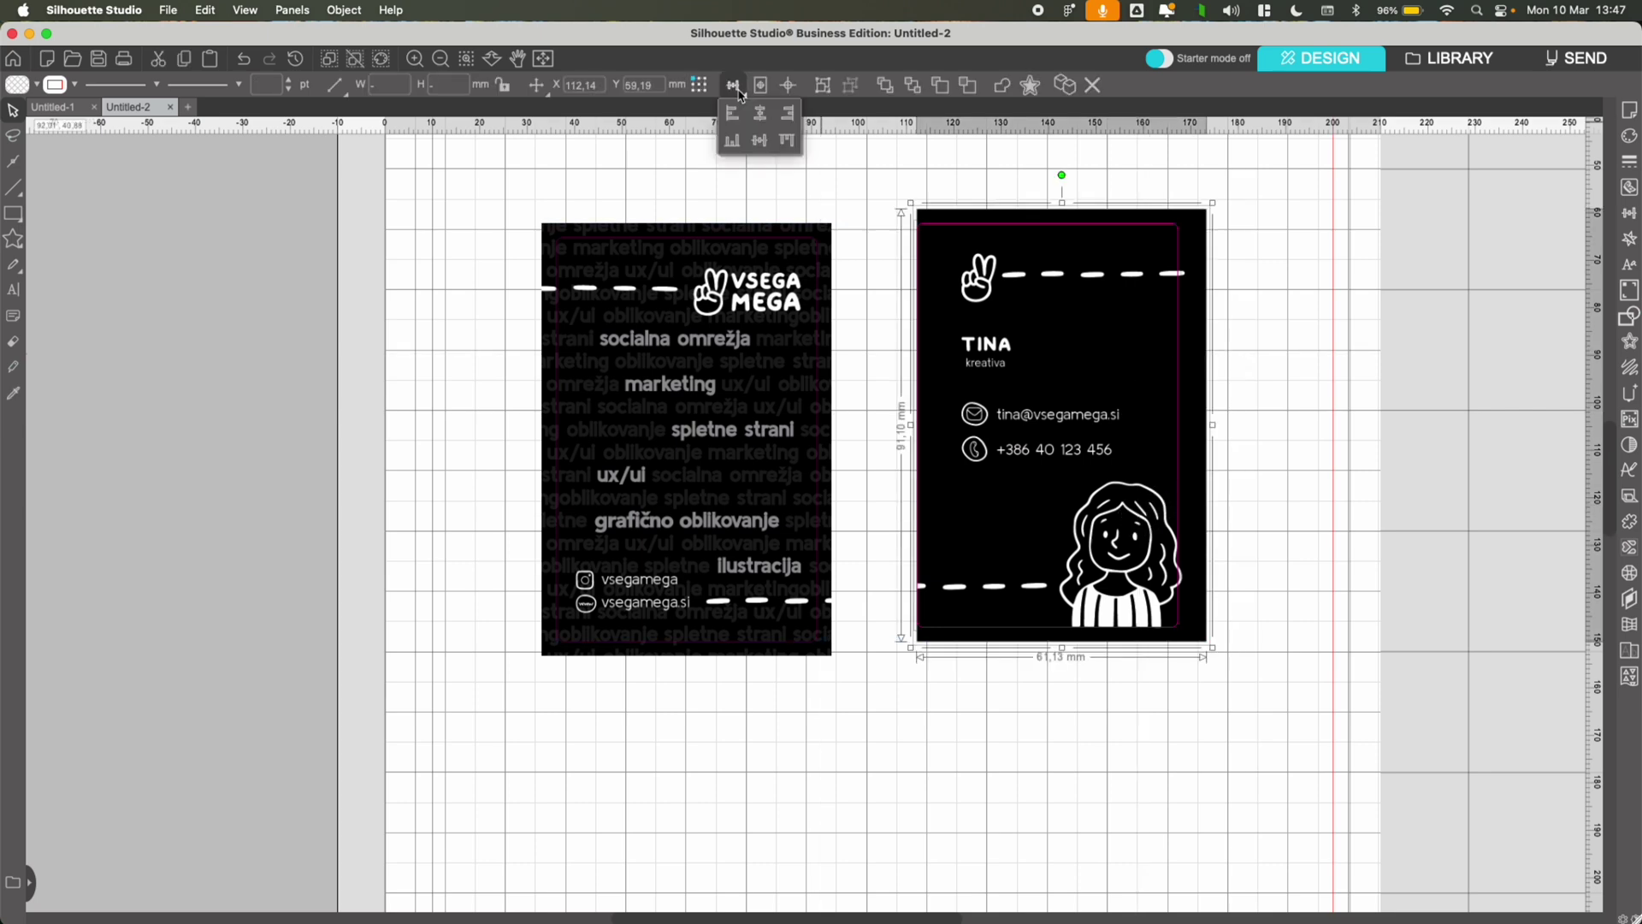
left_click(764, 141)
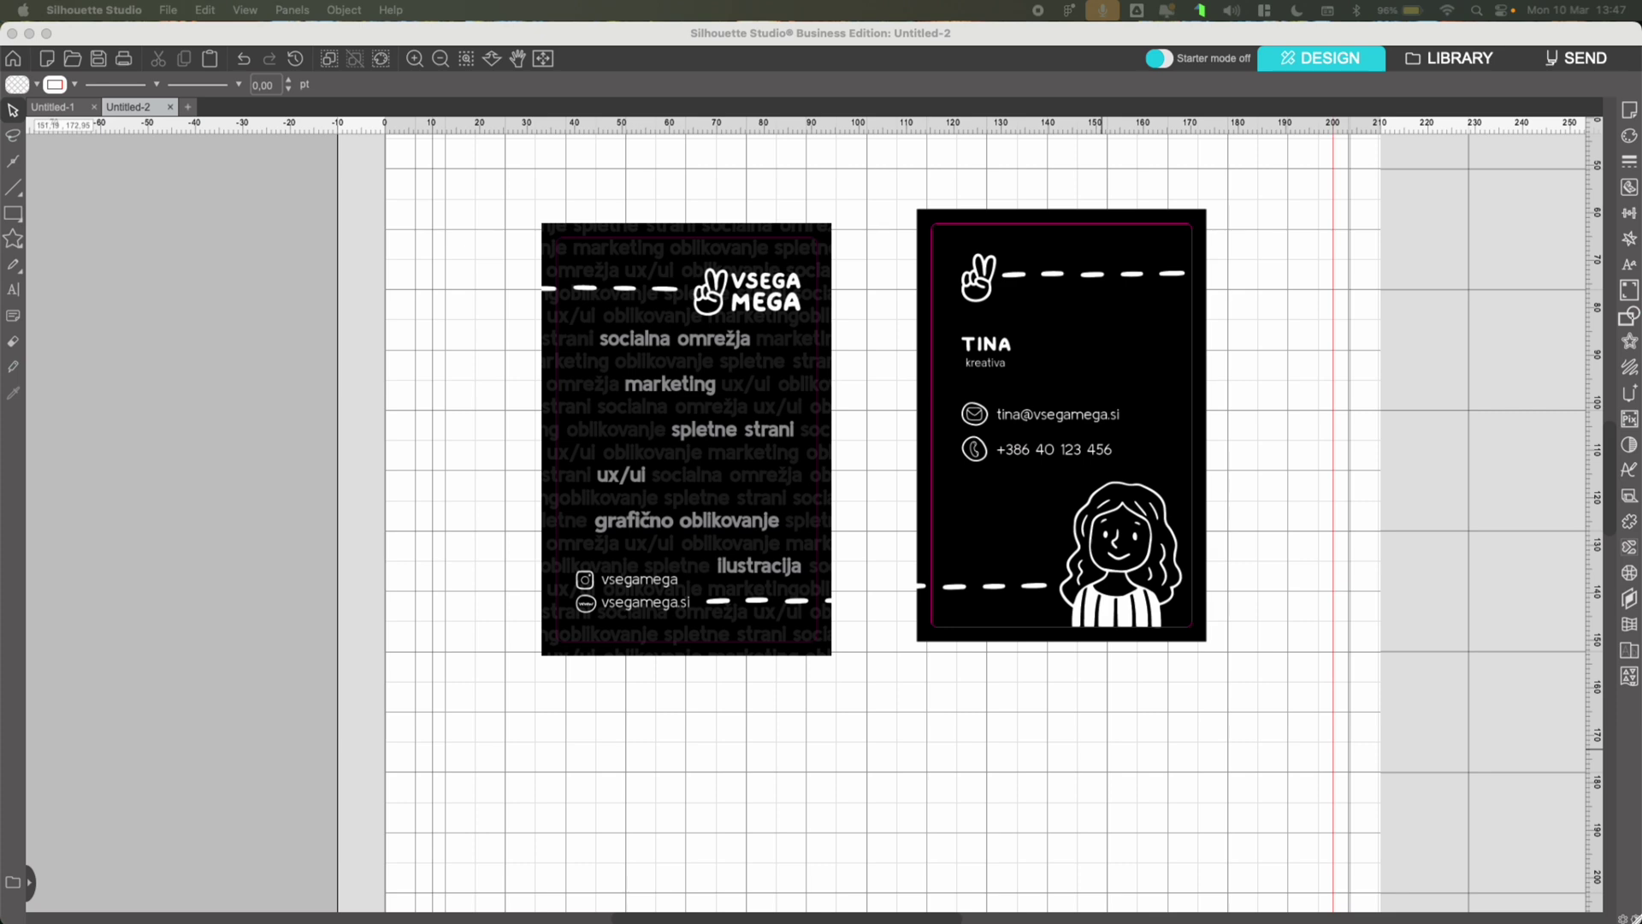
In the send view, assign all lines of both card images to Tool 1
left_click(1578, 60)
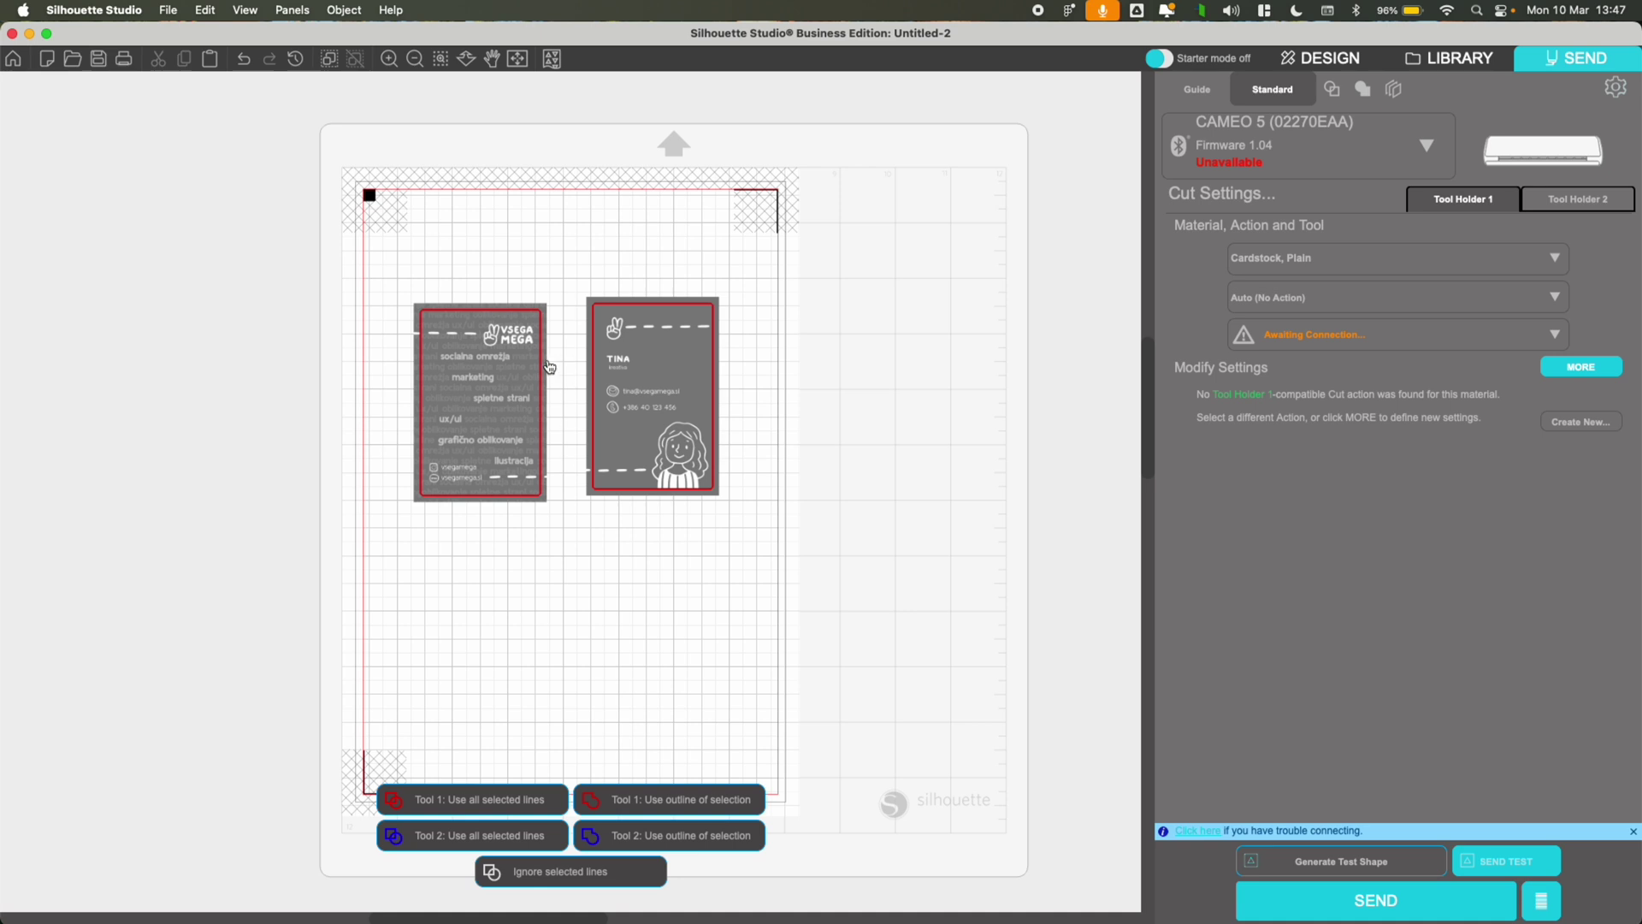
left_click(547, 367)
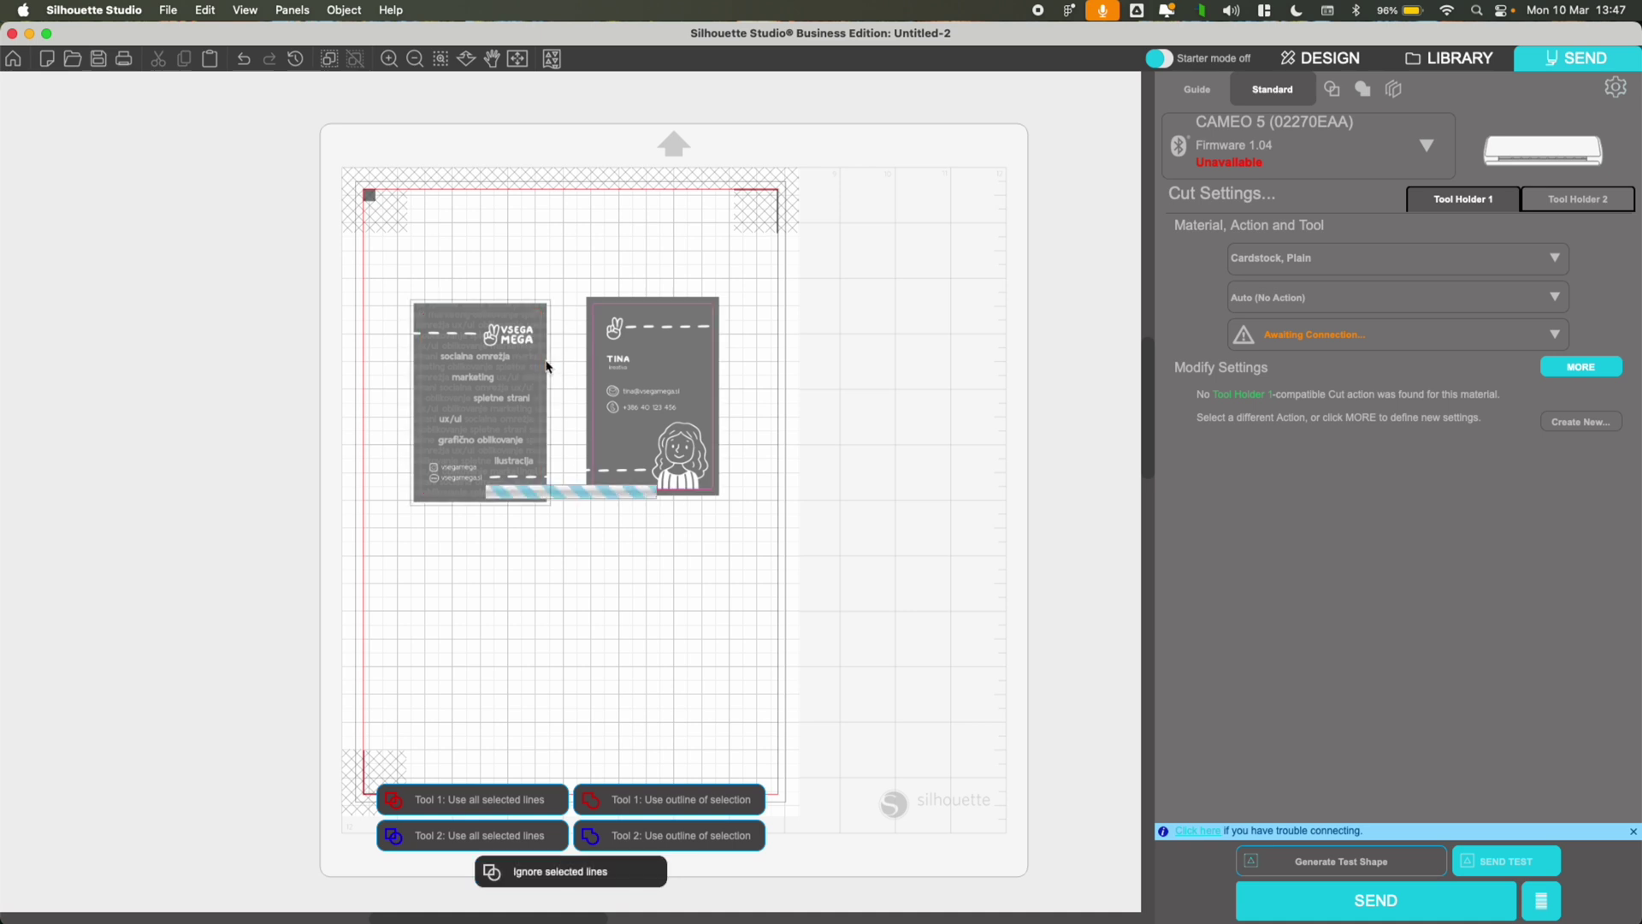
left_click(506, 804)
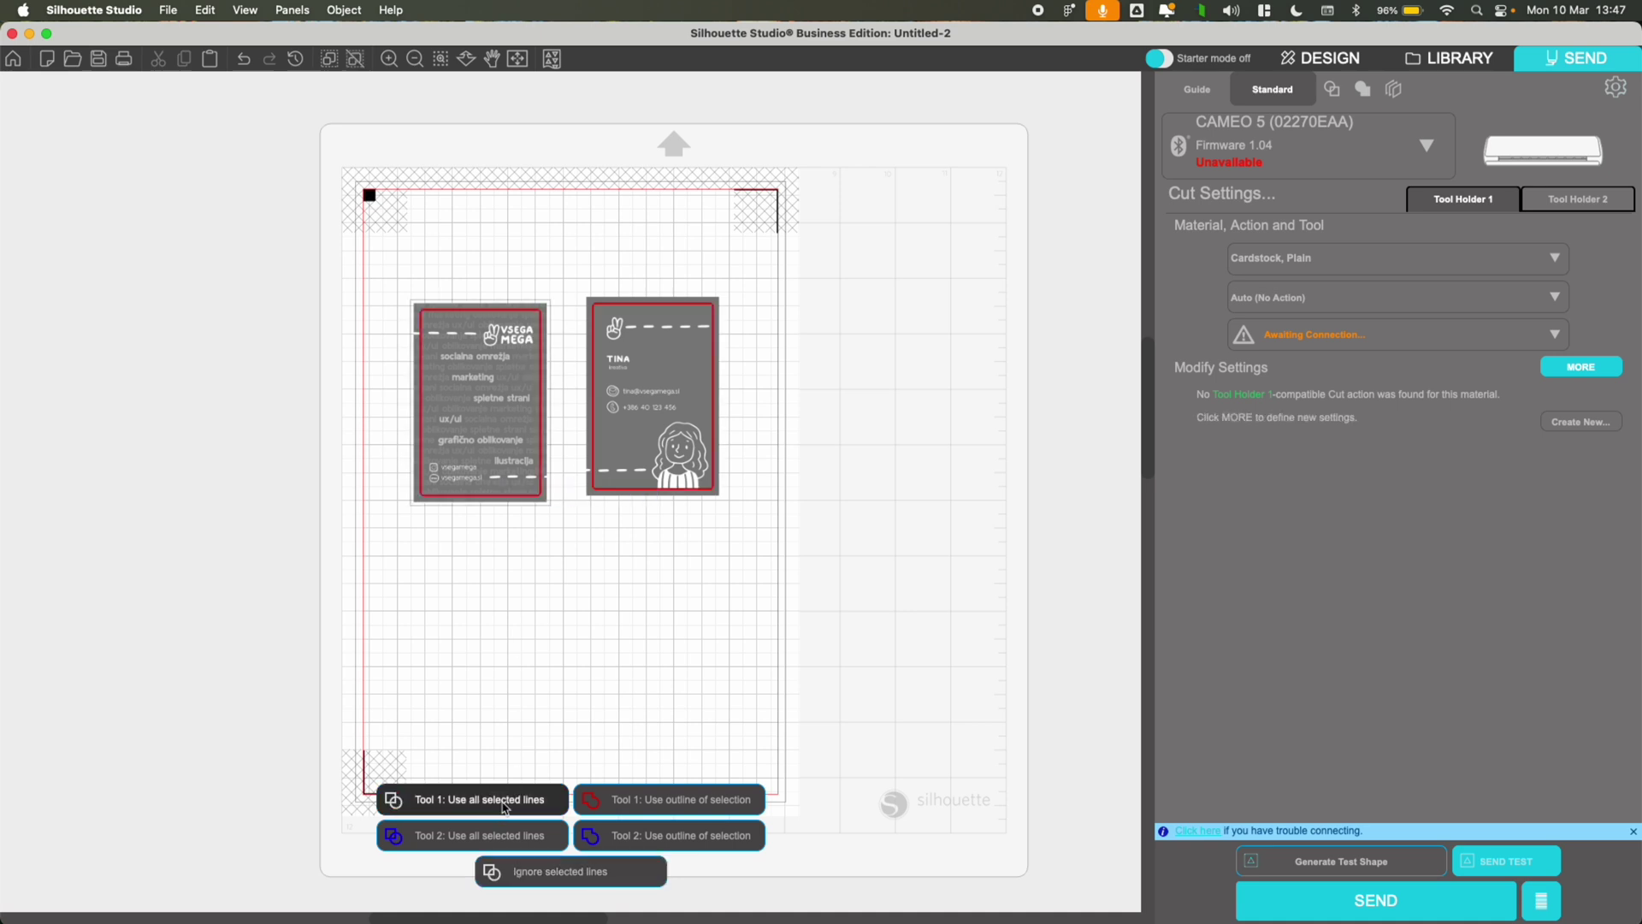
left_click(715, 433)
left_click(505, 795)
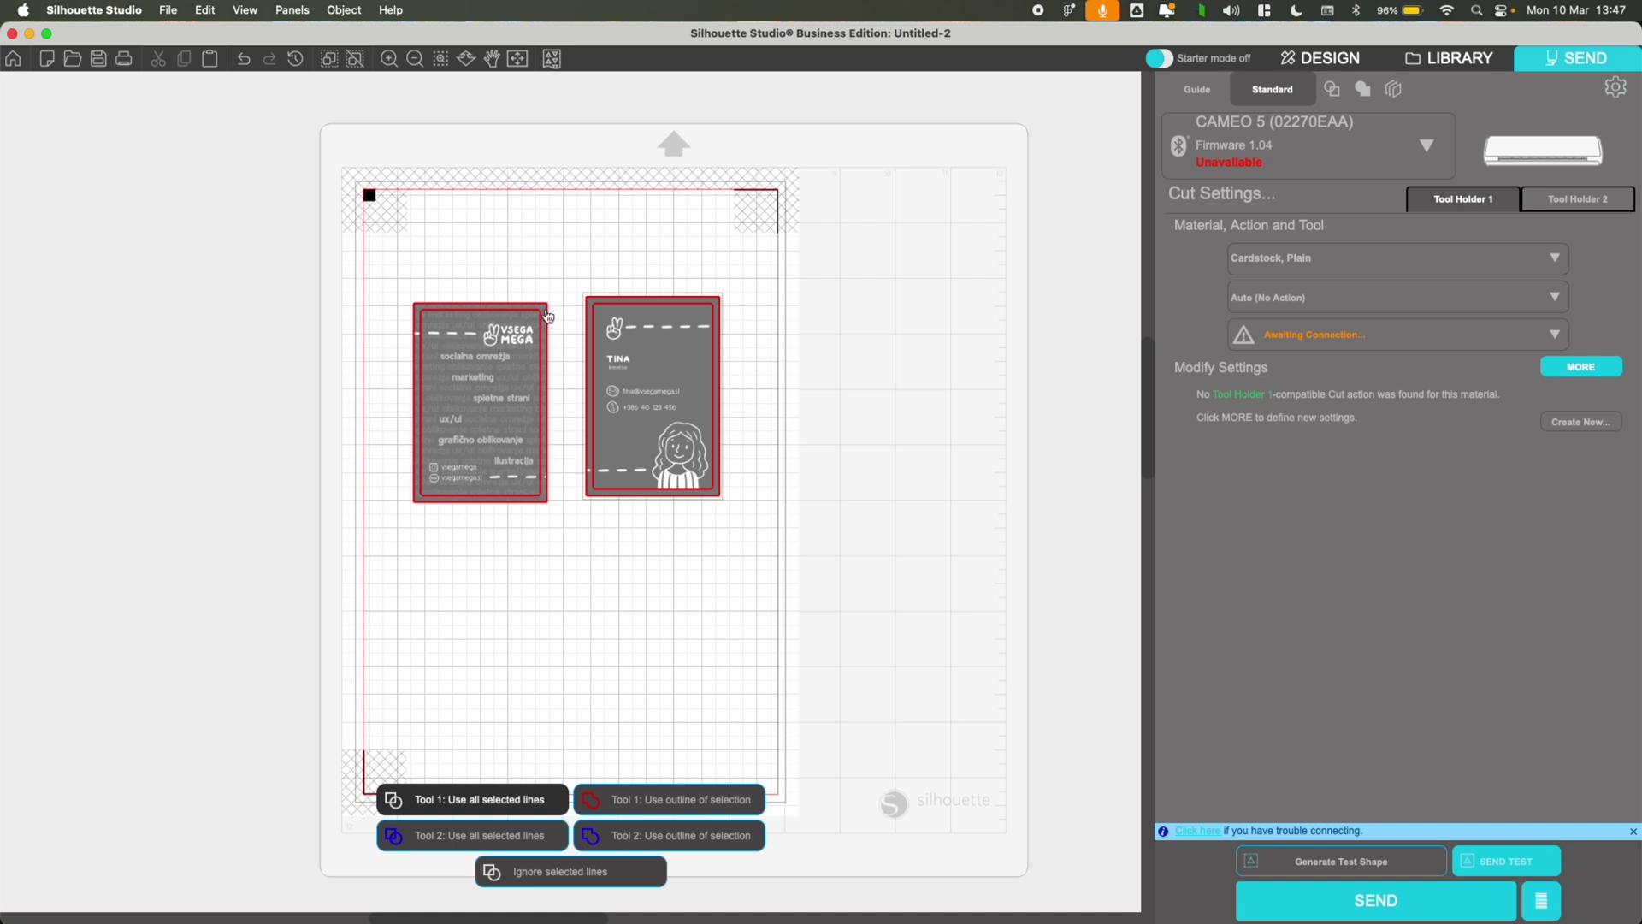
Set the outer edges of both card images to be ignored, leaving only the cut lines for cutting
left_click(548, 409)
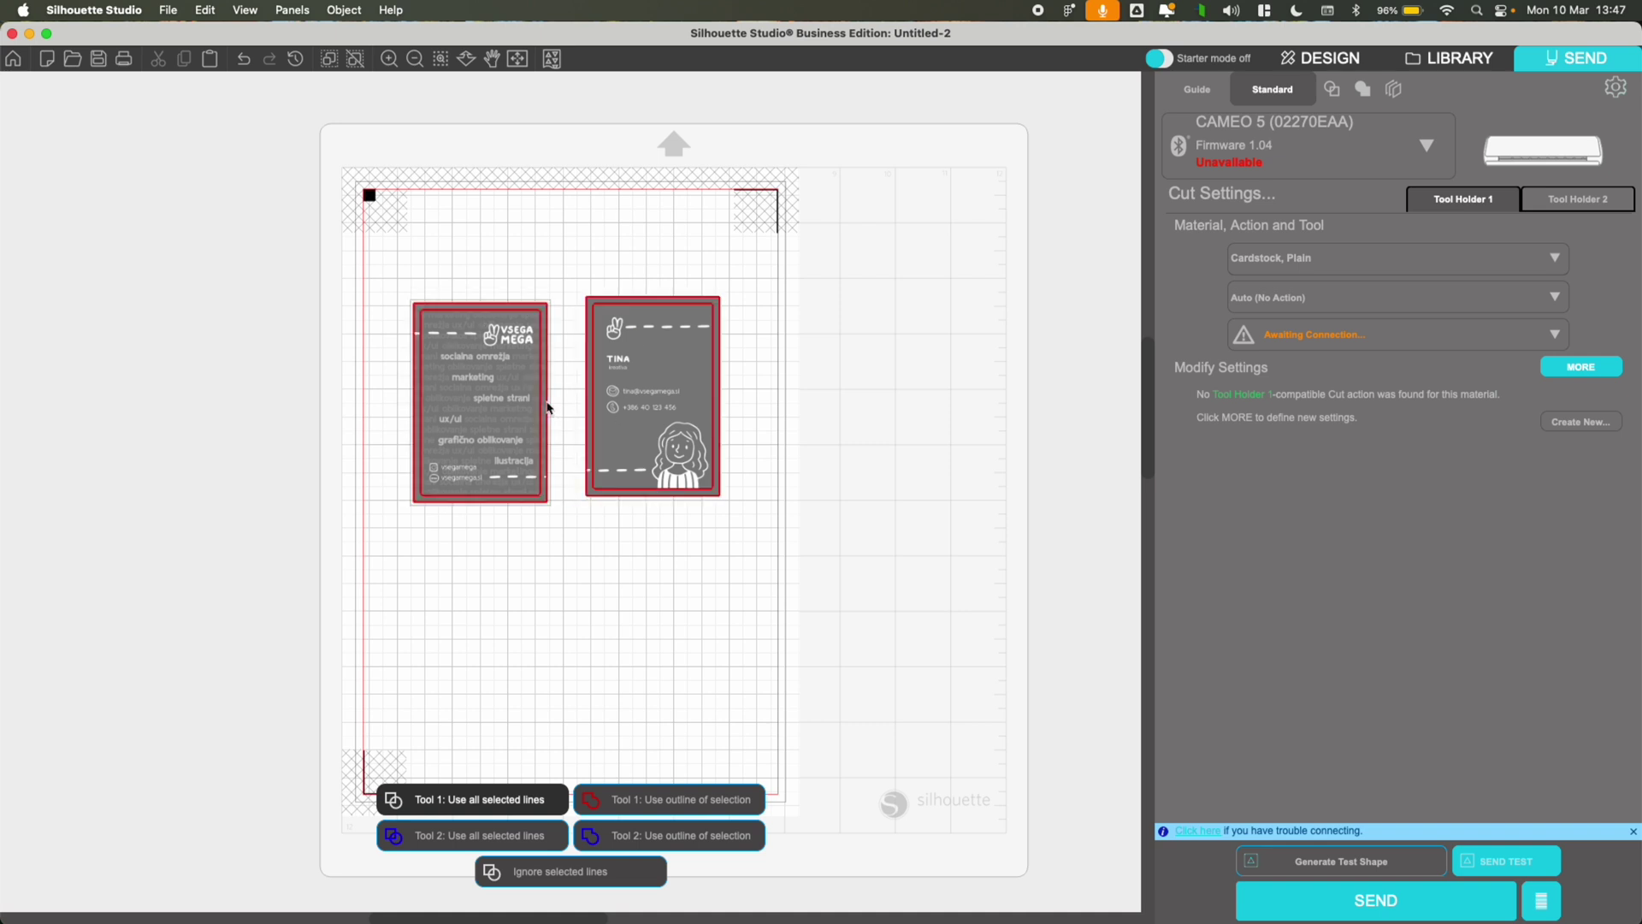
left_click(528, 874)
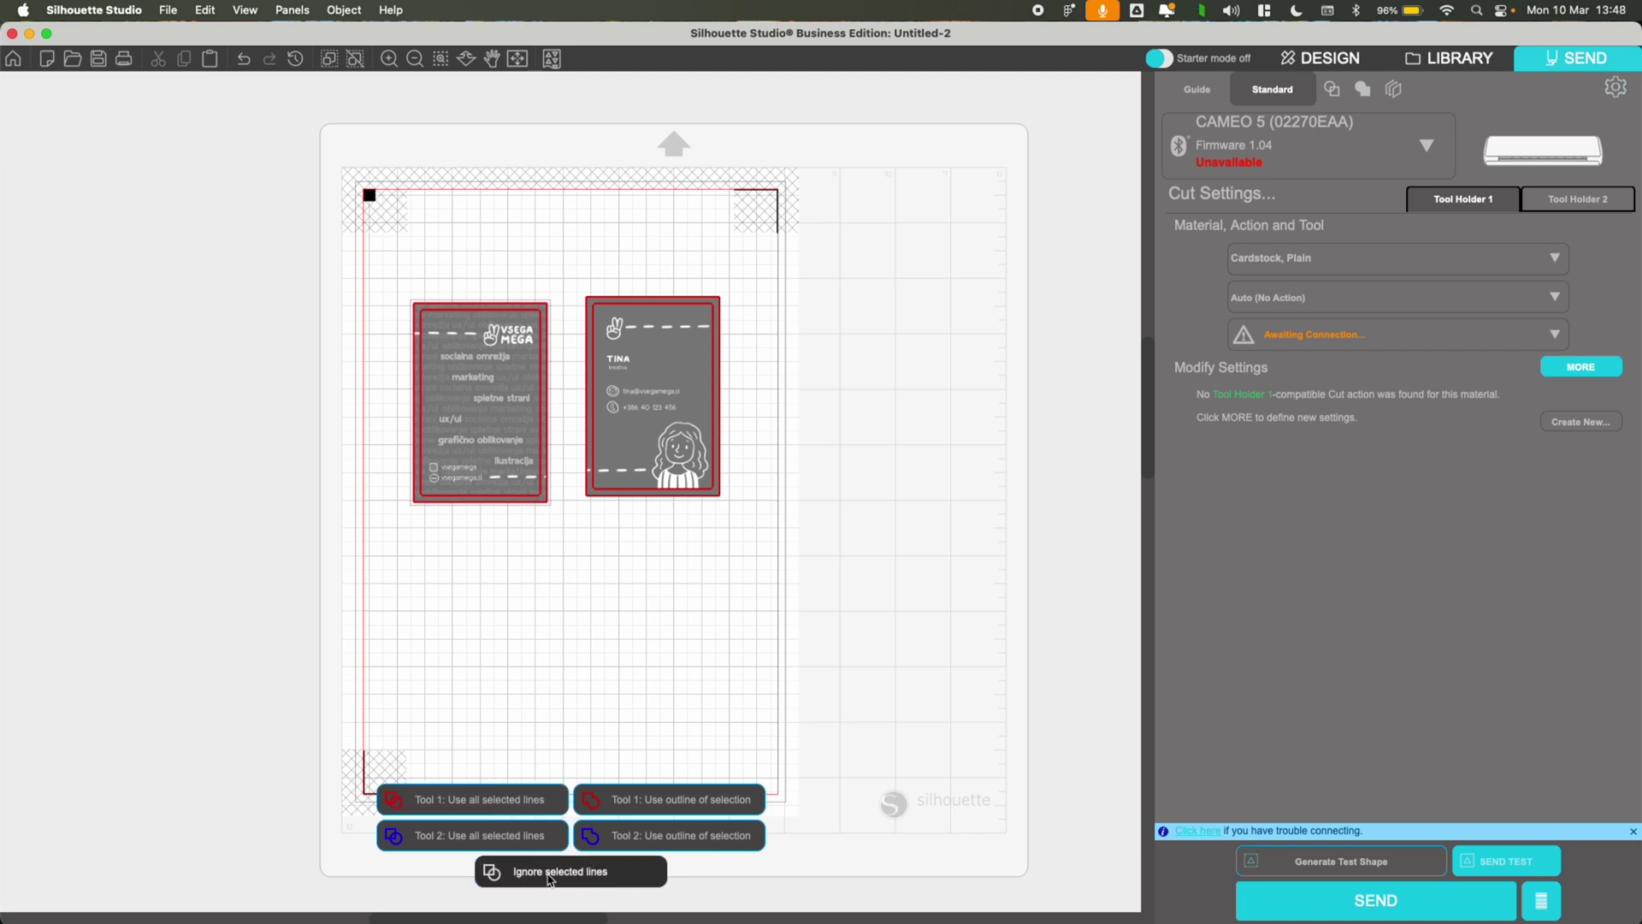
left_click(723, 454)
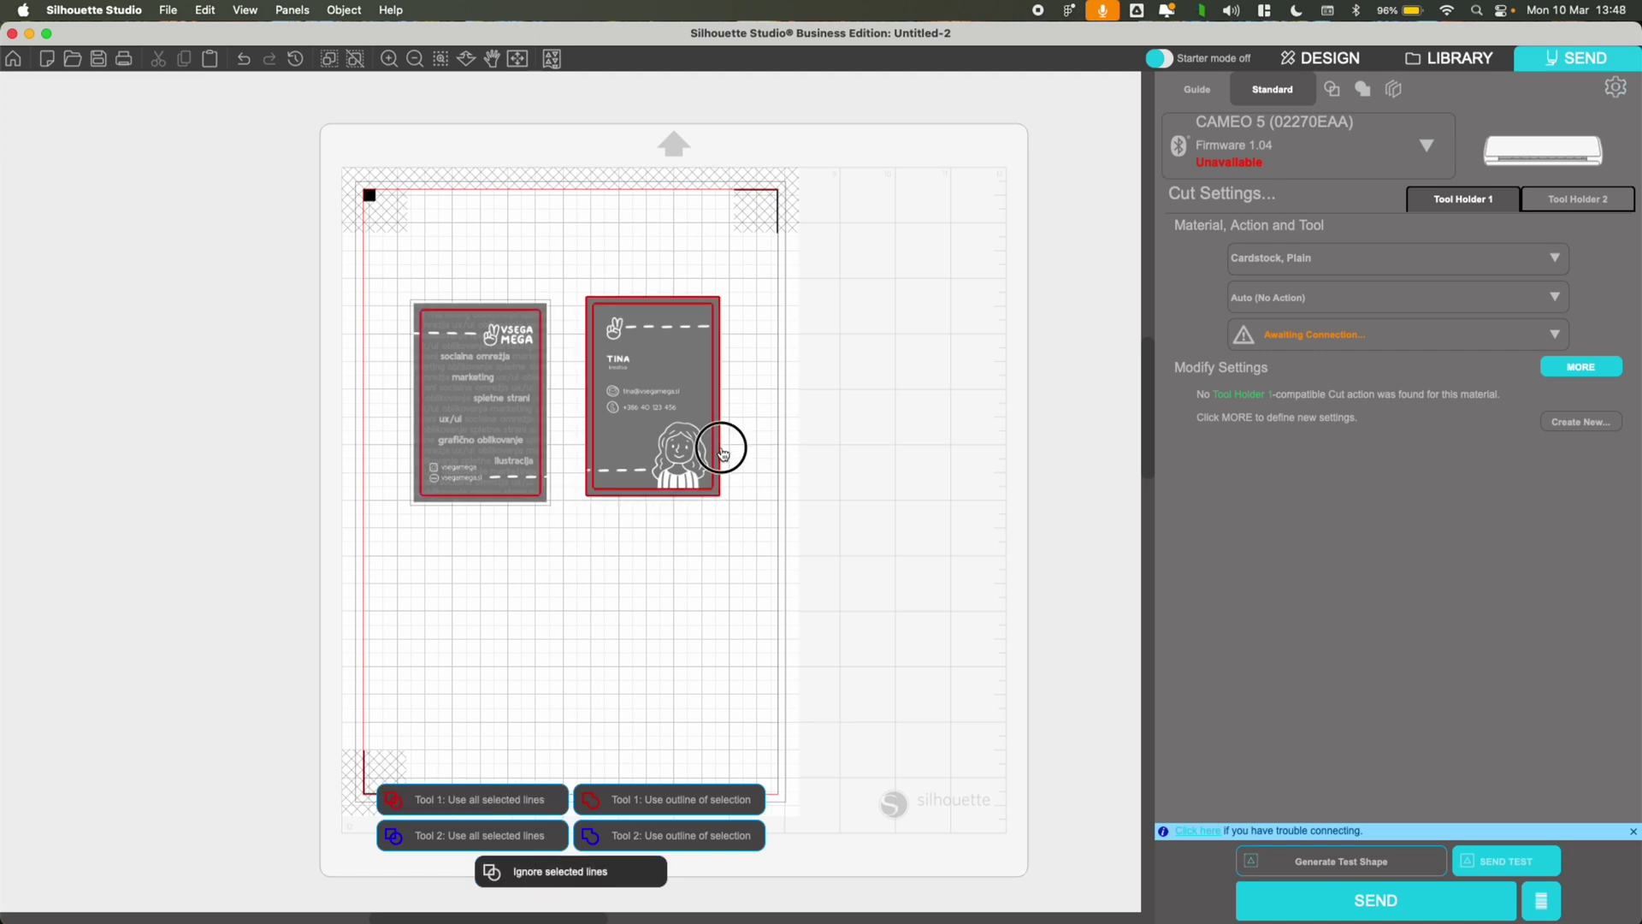
left_click(606, 880)
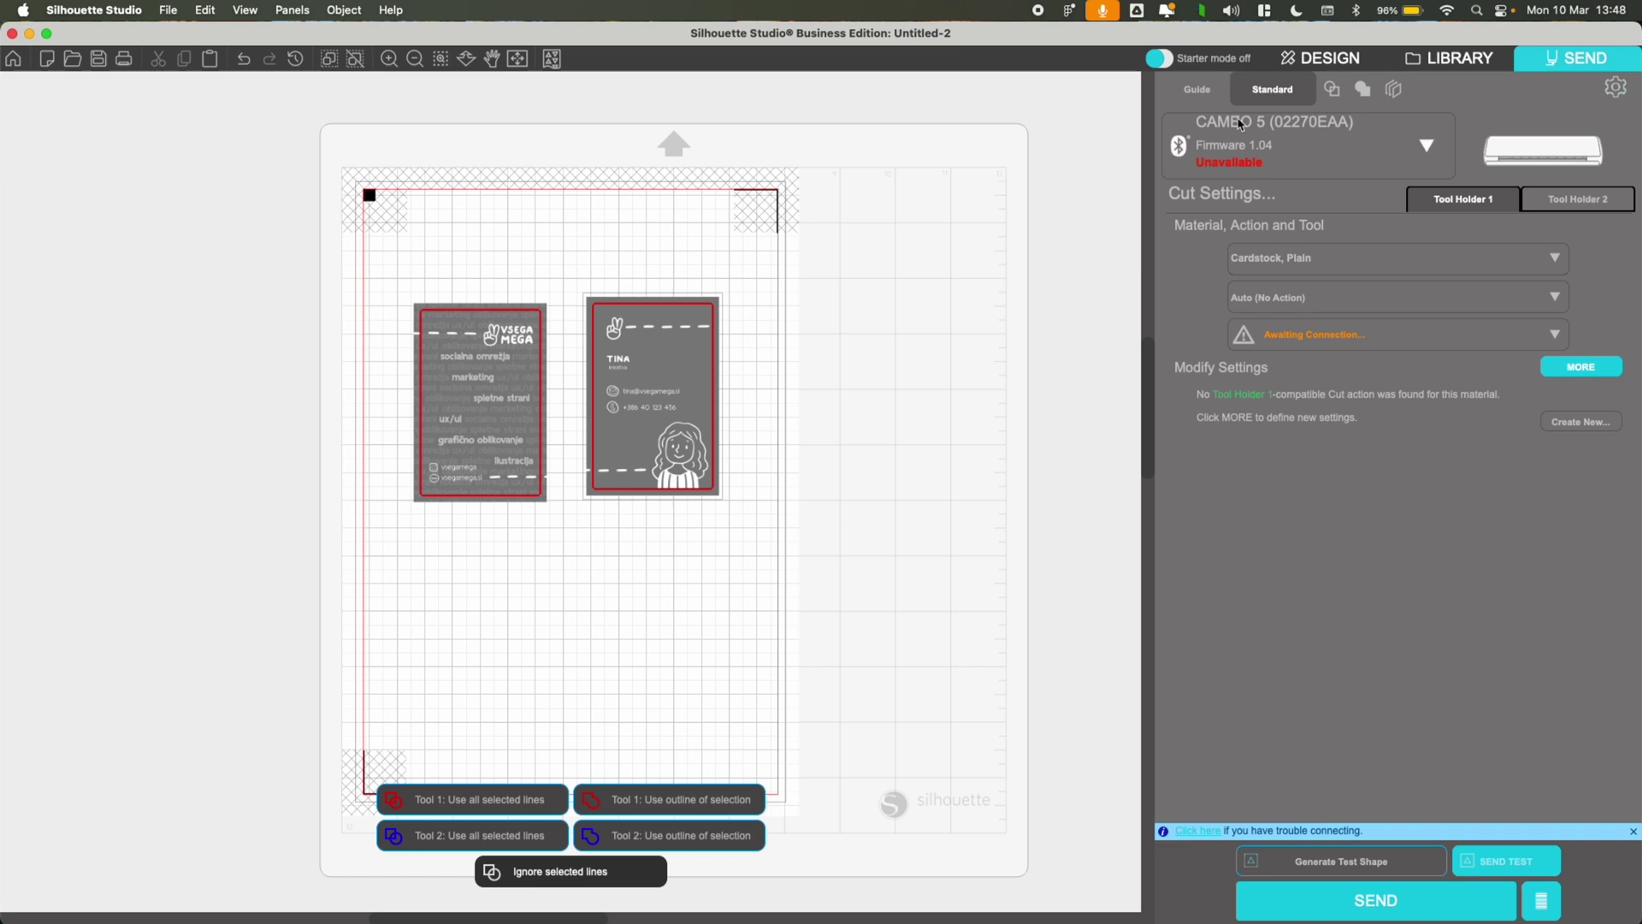
Return to the design view and make the contact-details card's cut line transparent
left_click(1328, 58)
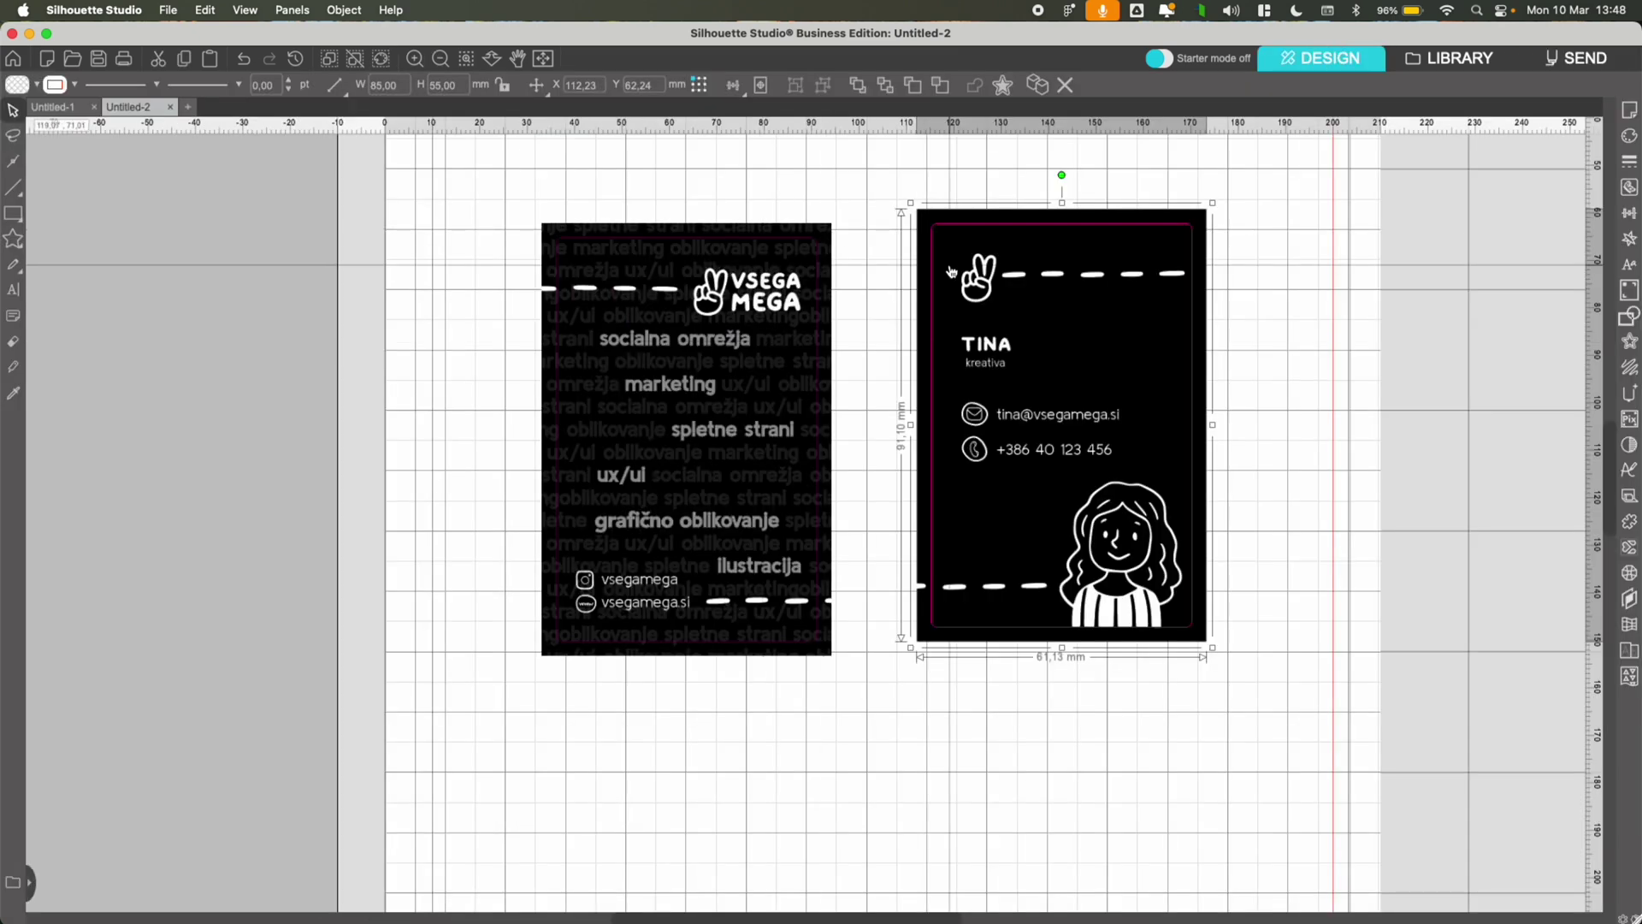
left_click(1197, 475)
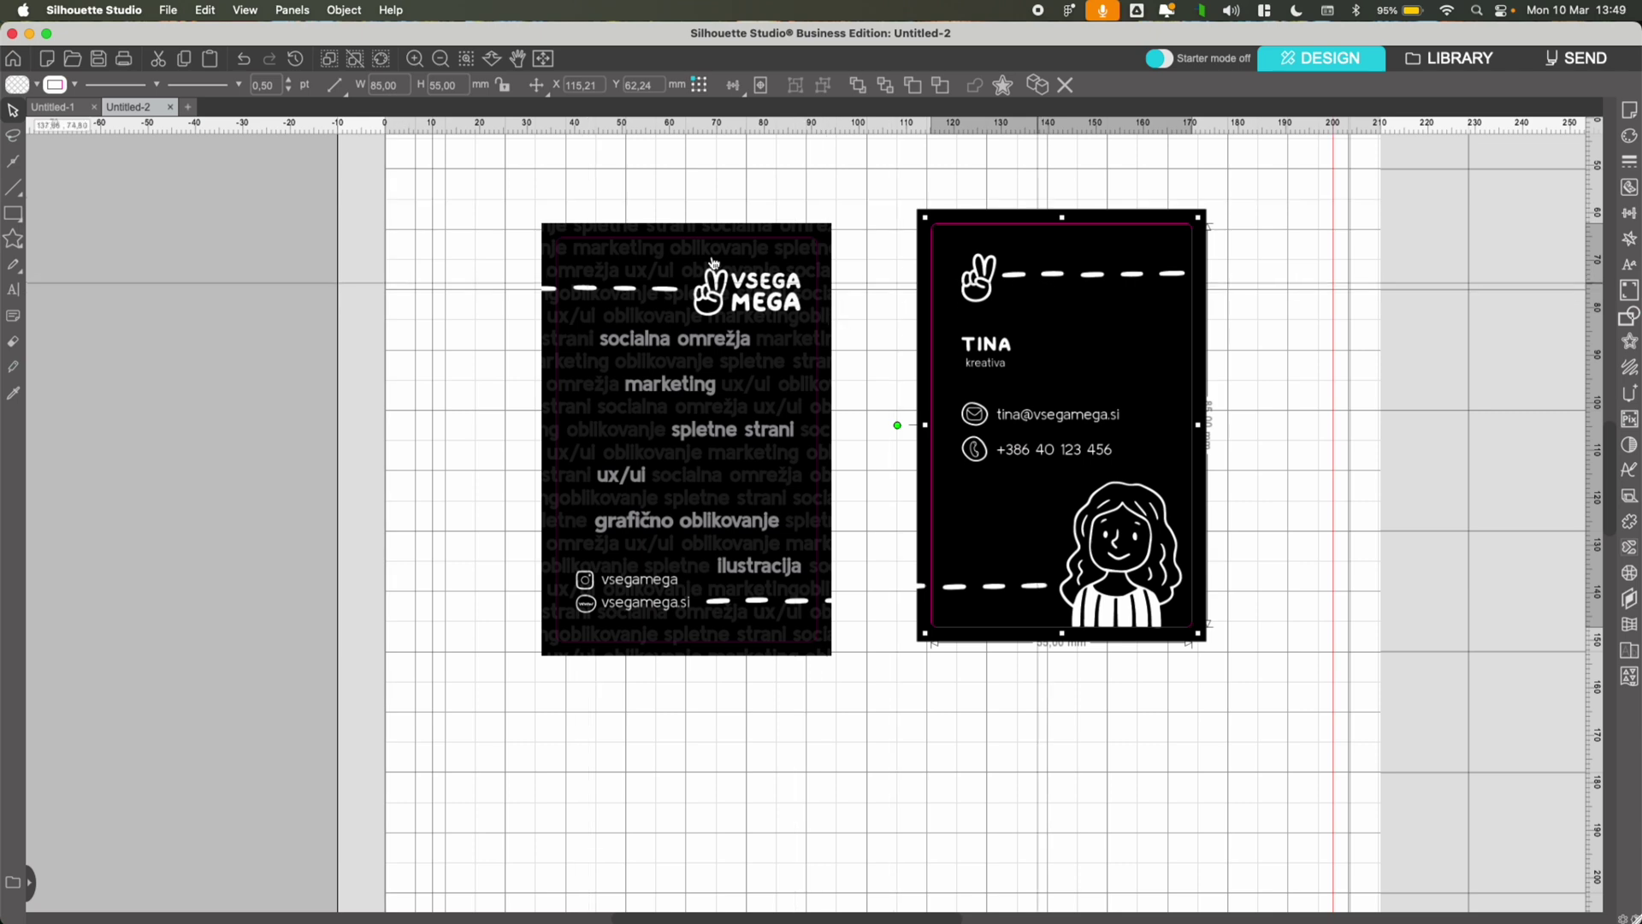
left_click(56, 109)
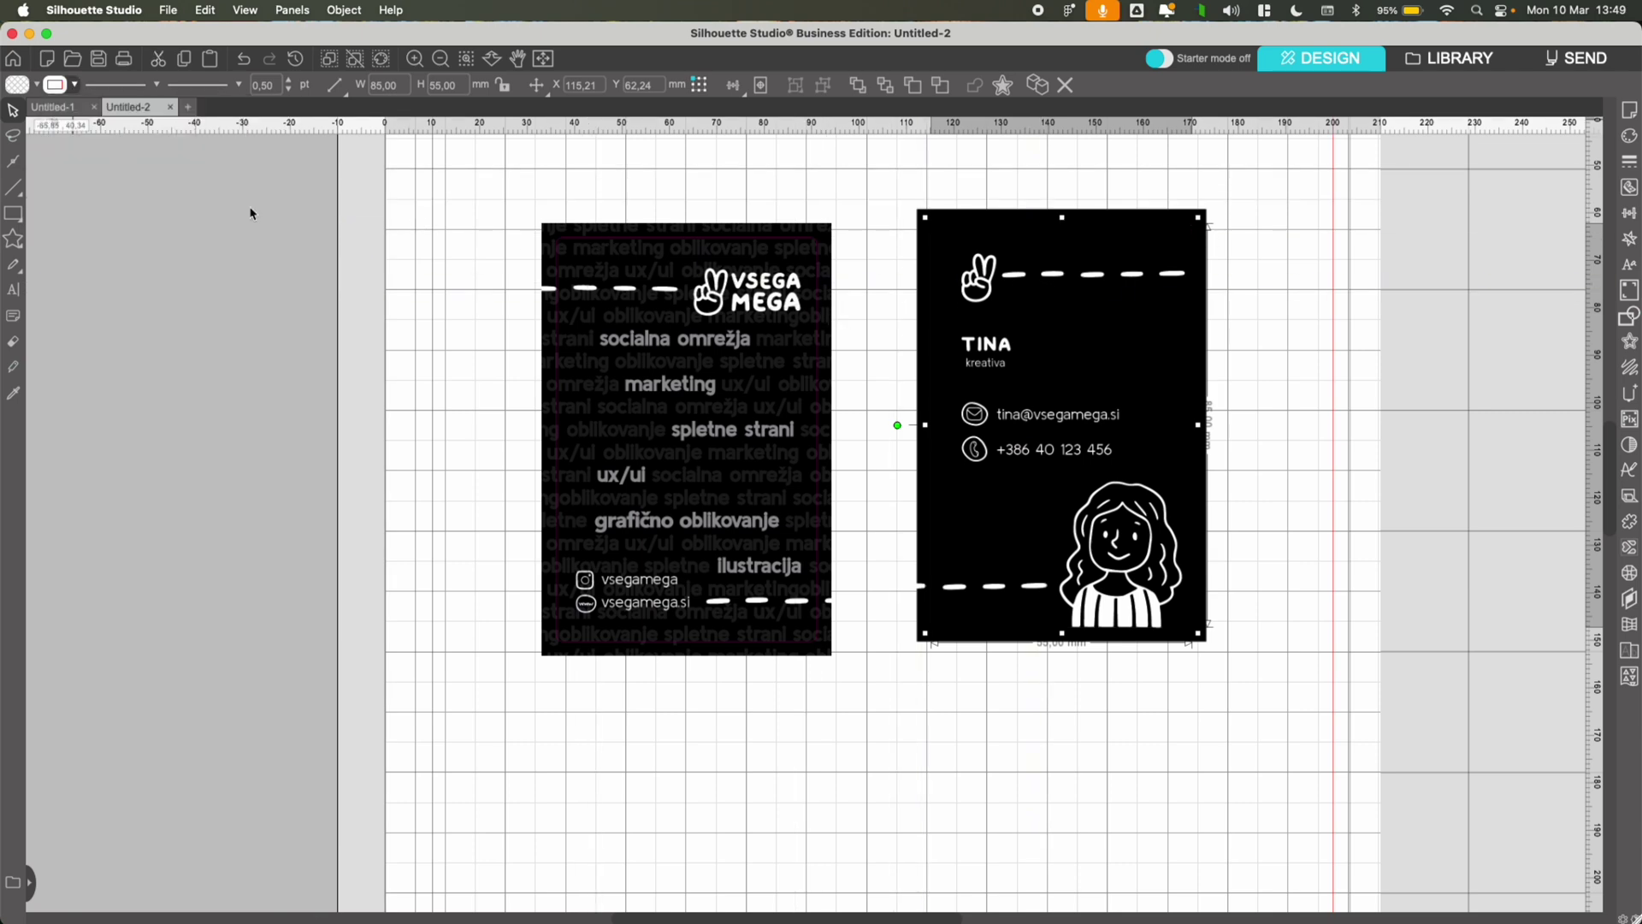
Select the services card's cut line and make its line colour transparent
left_click(816, 296)
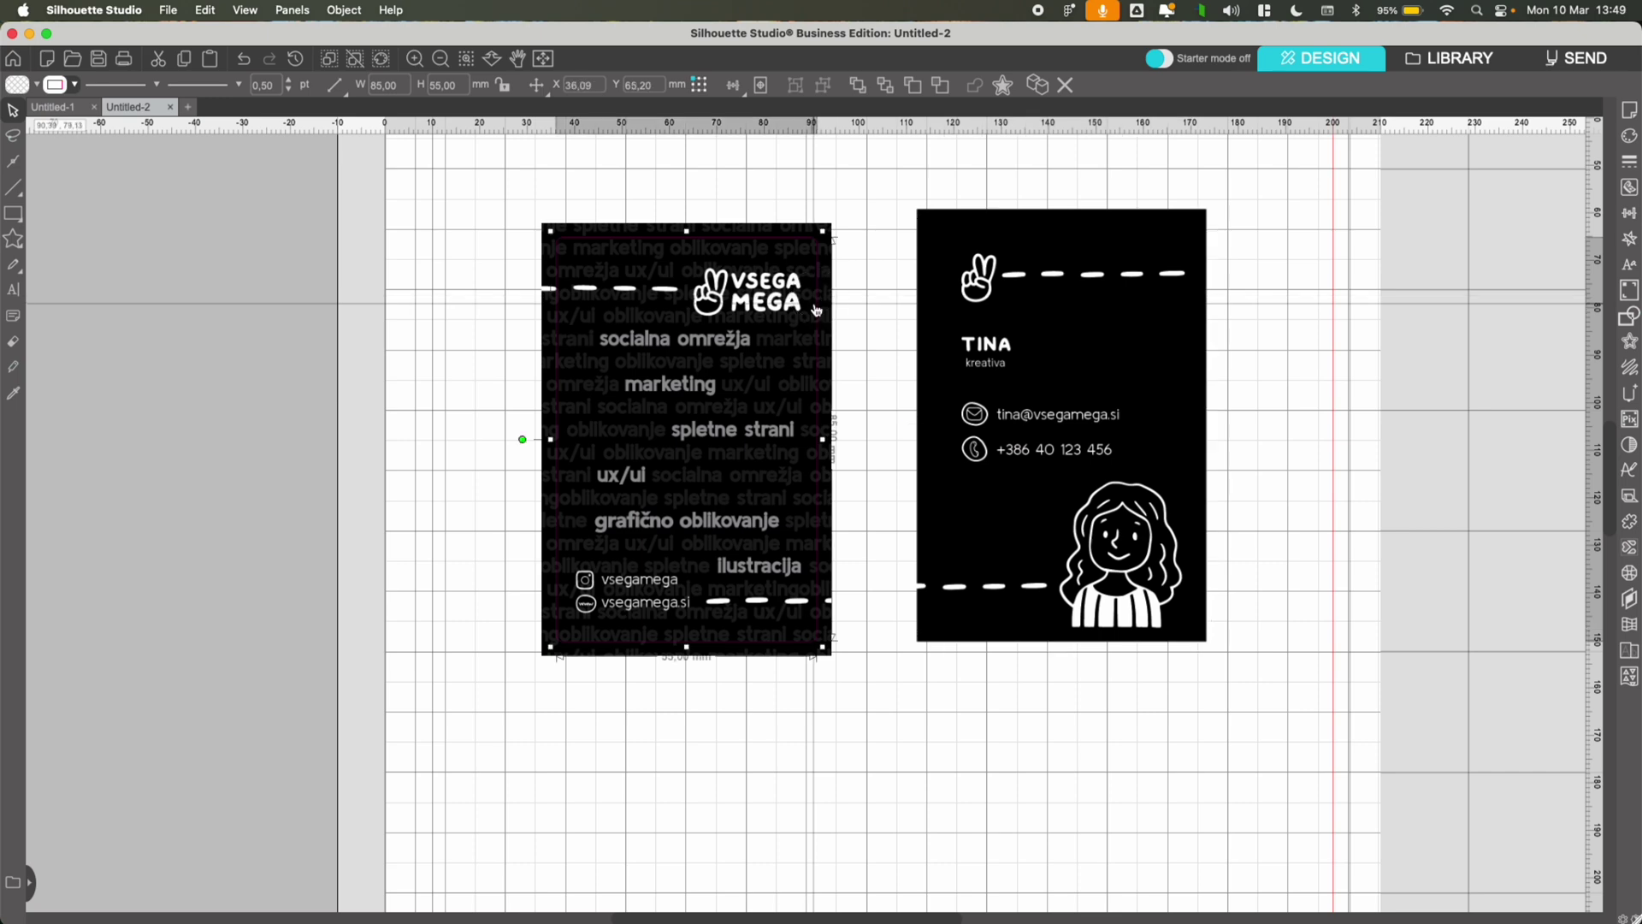
left_click(814, 303)
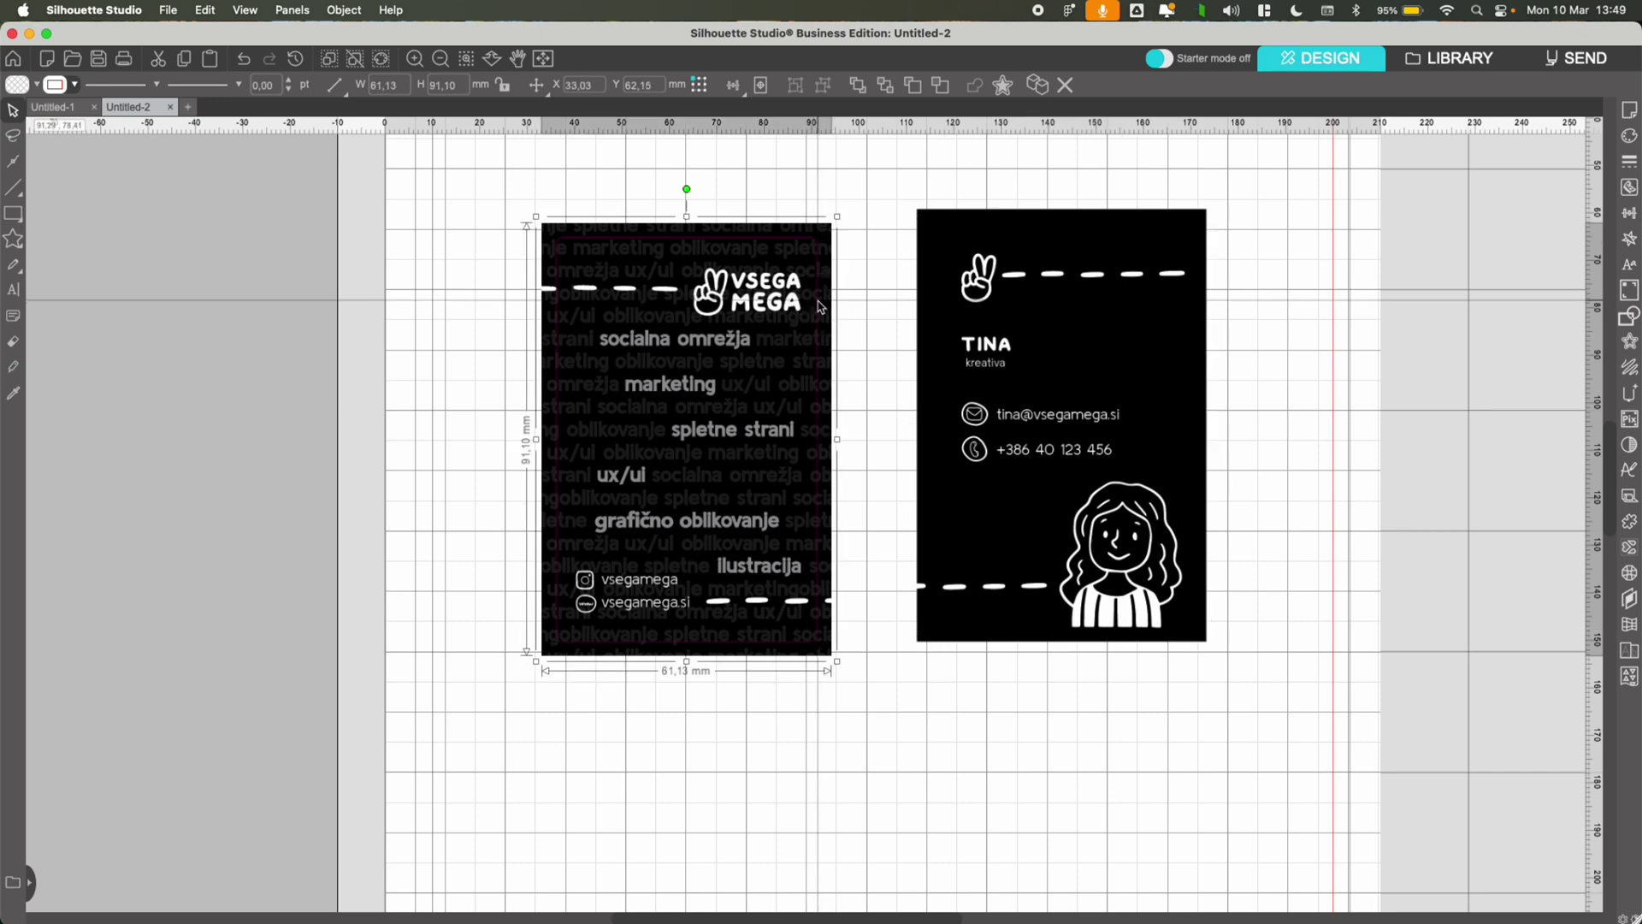
left_click(821, 303)
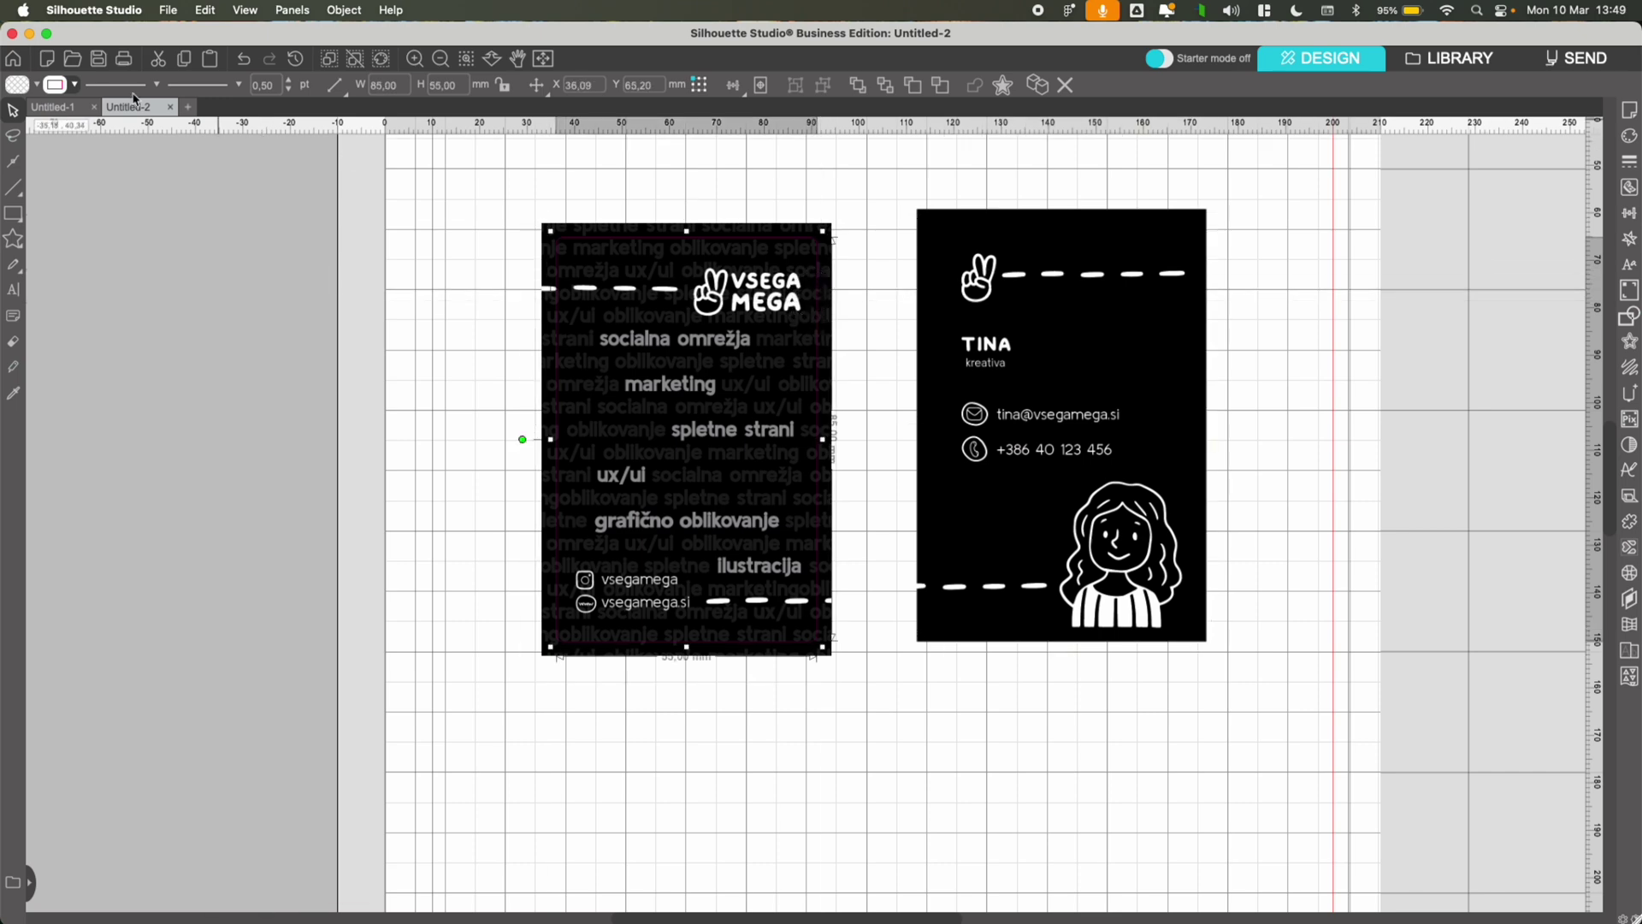
left_click(75, 85)
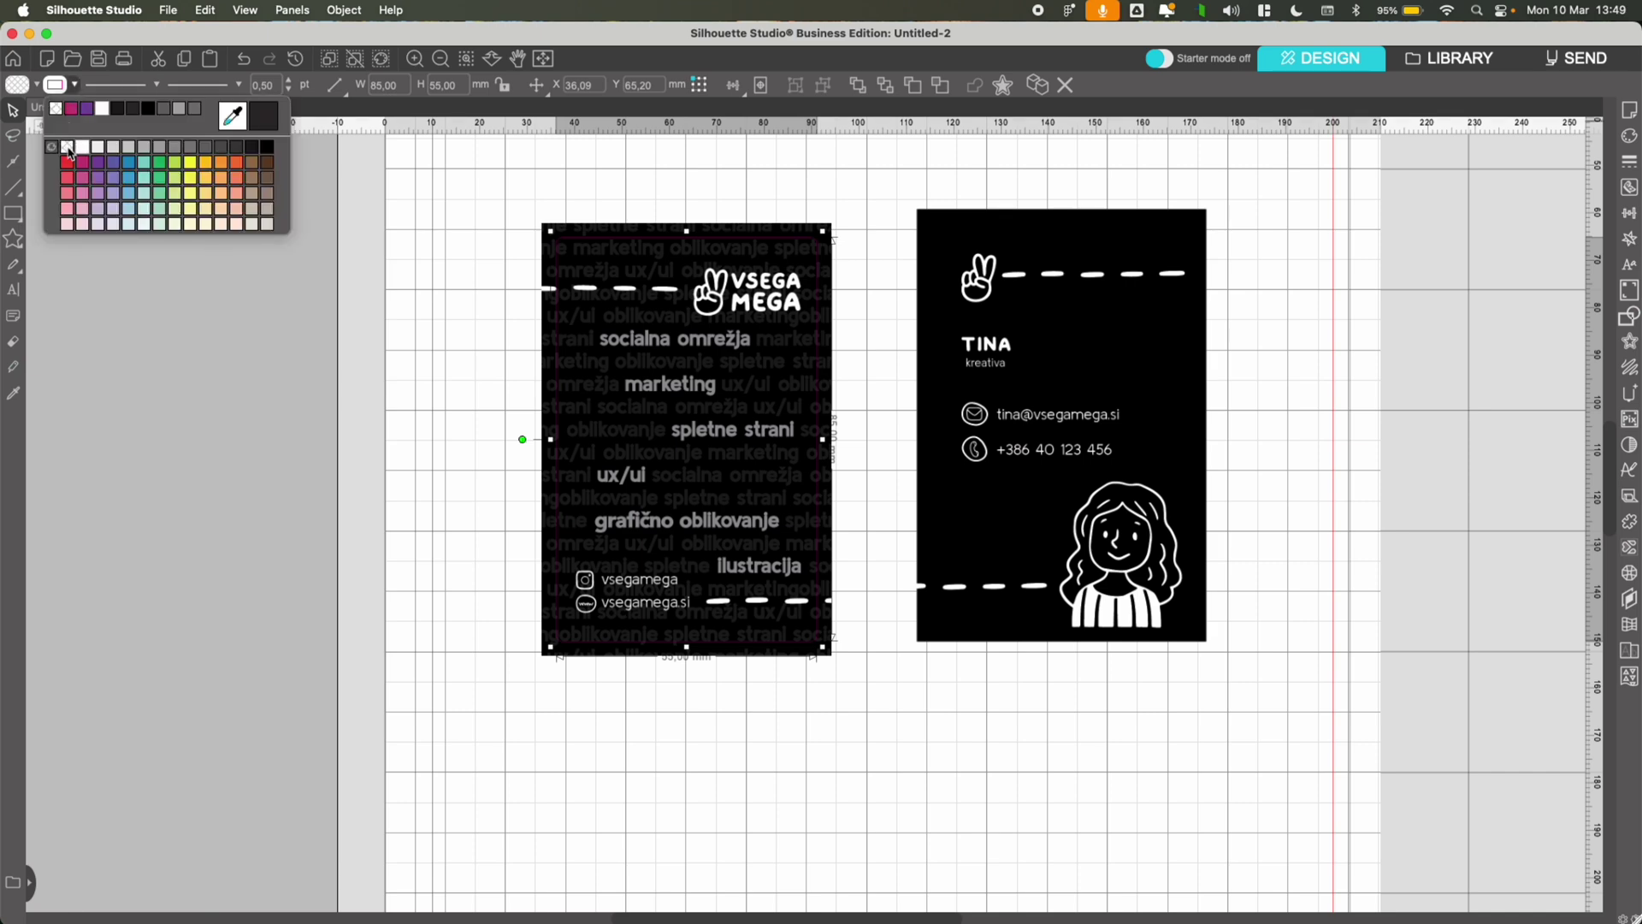
left_click(219, 199)
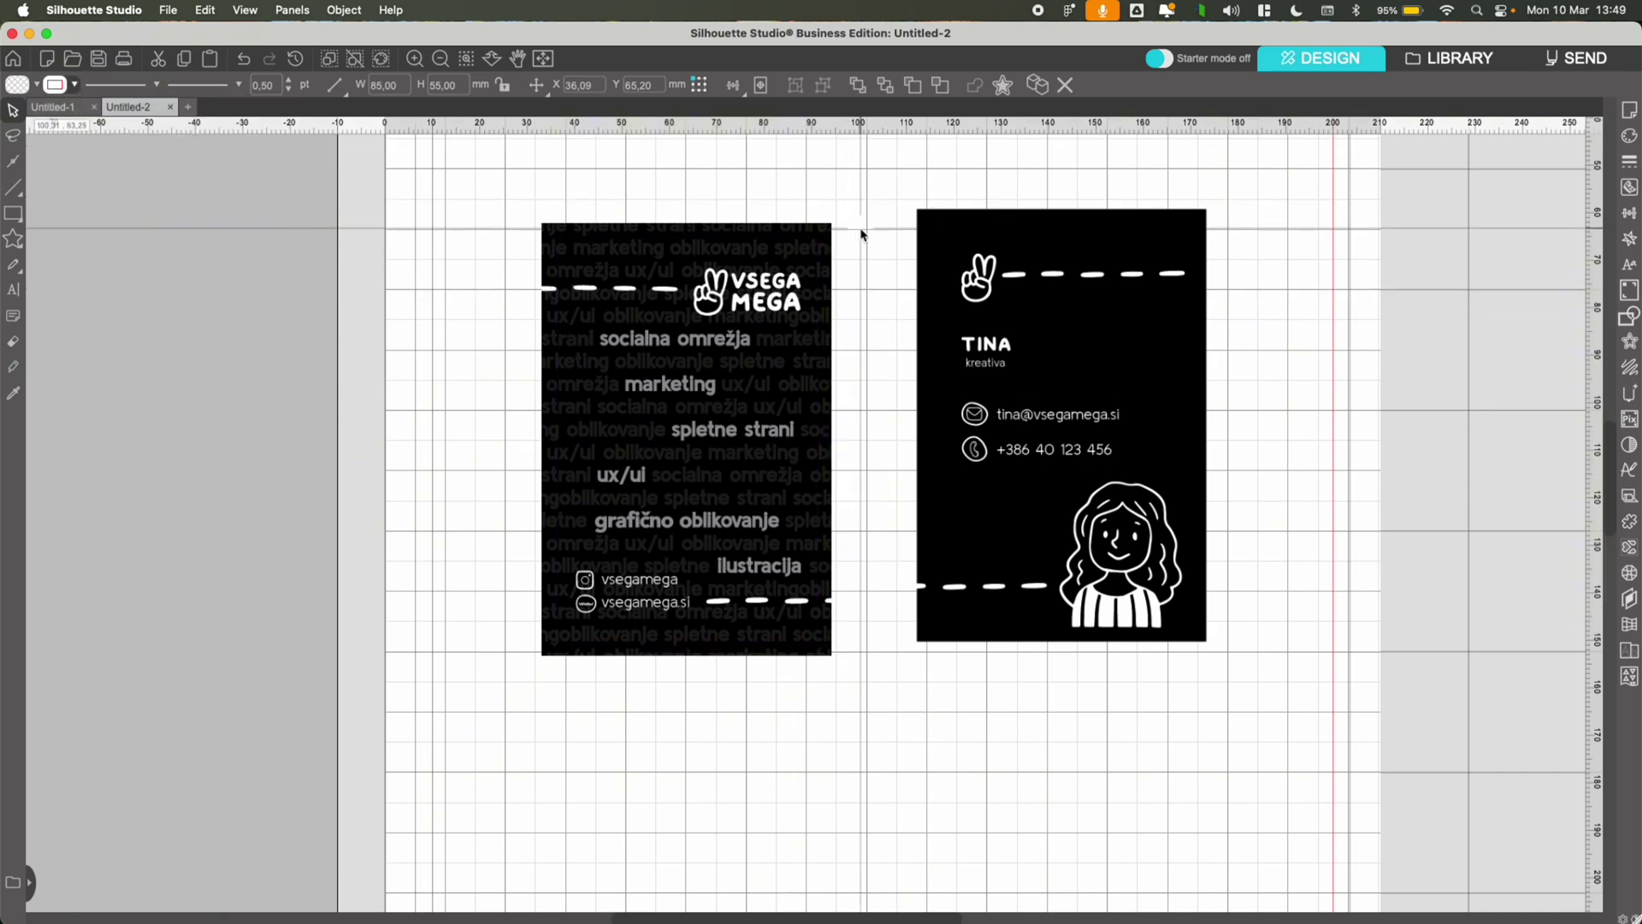
Group each card image with its own cut line, first the services side and then the contact-details side
left_click(536, 207)
left_click_drag(519, 195, 839, 693)
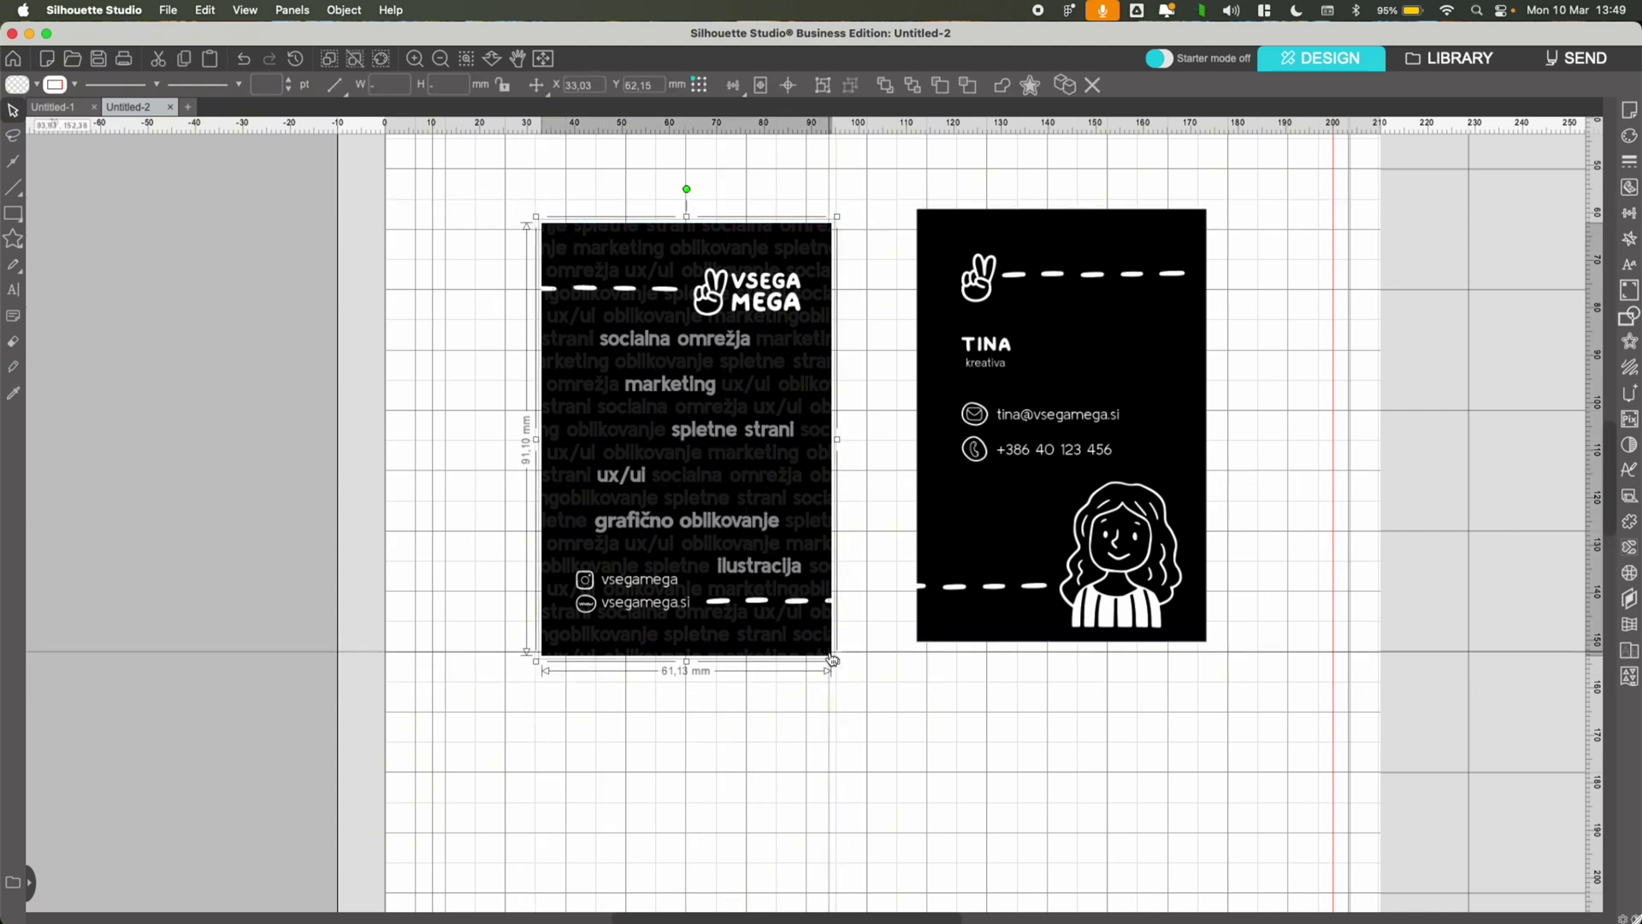
right_click(755, 455)
left_click(917, 204)
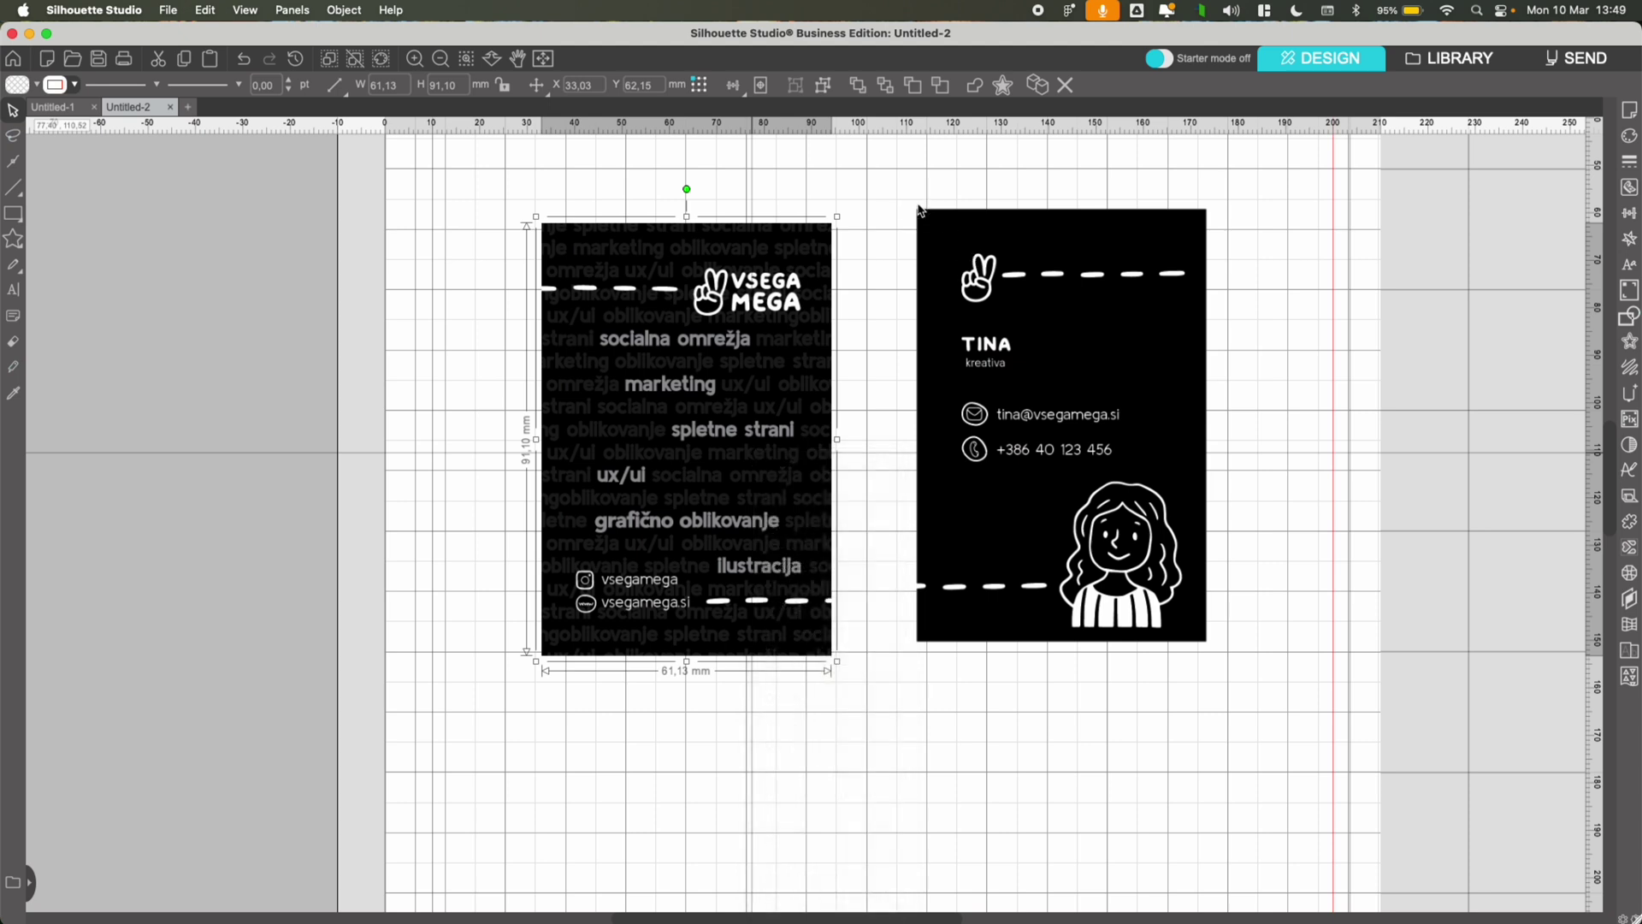
left_click_drag(897, 181, 1196, 624)
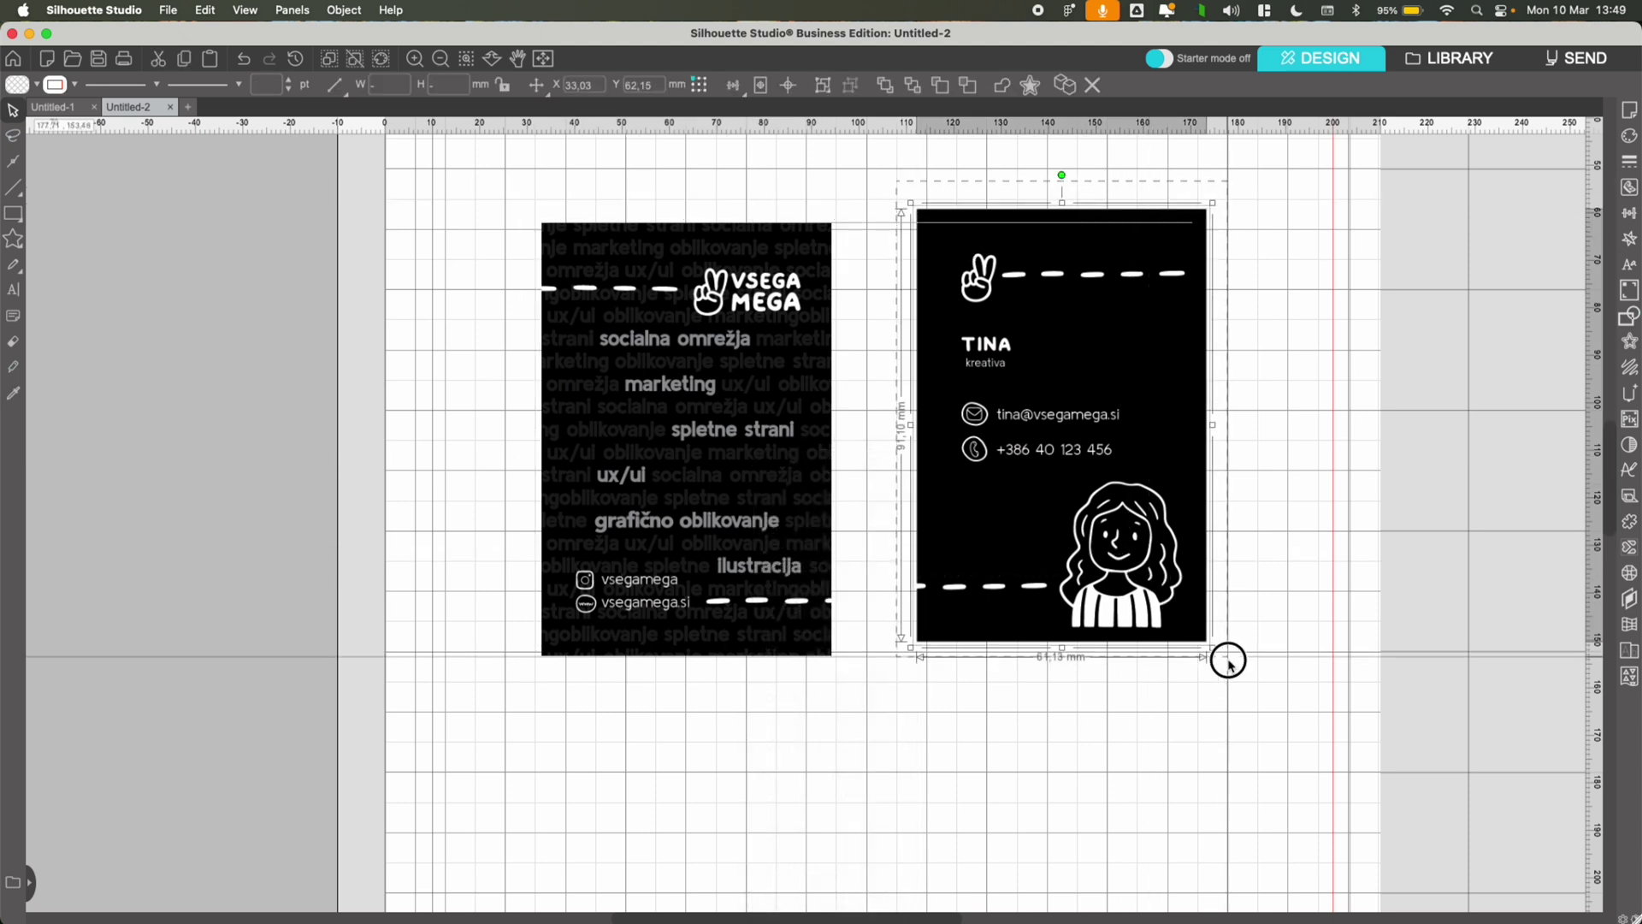
right_click(1116, 530)
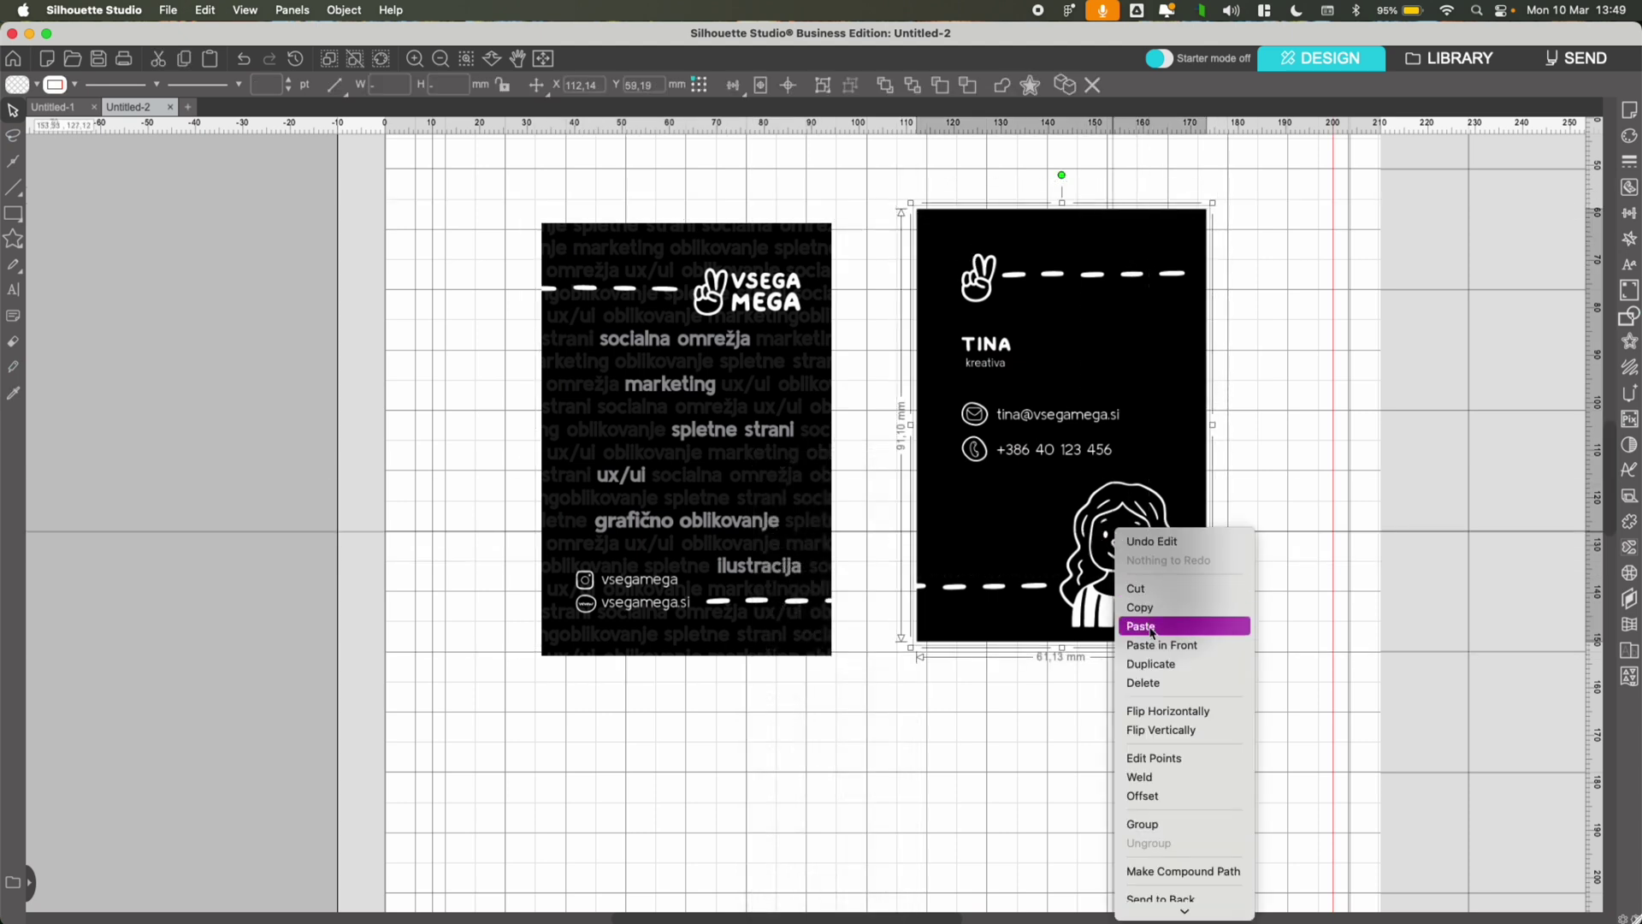
left_click(1163, 823)
Place the two card groups close side by side and align them to each other by their vertical centres
left_click_drag(574, 191, 1225, 663)
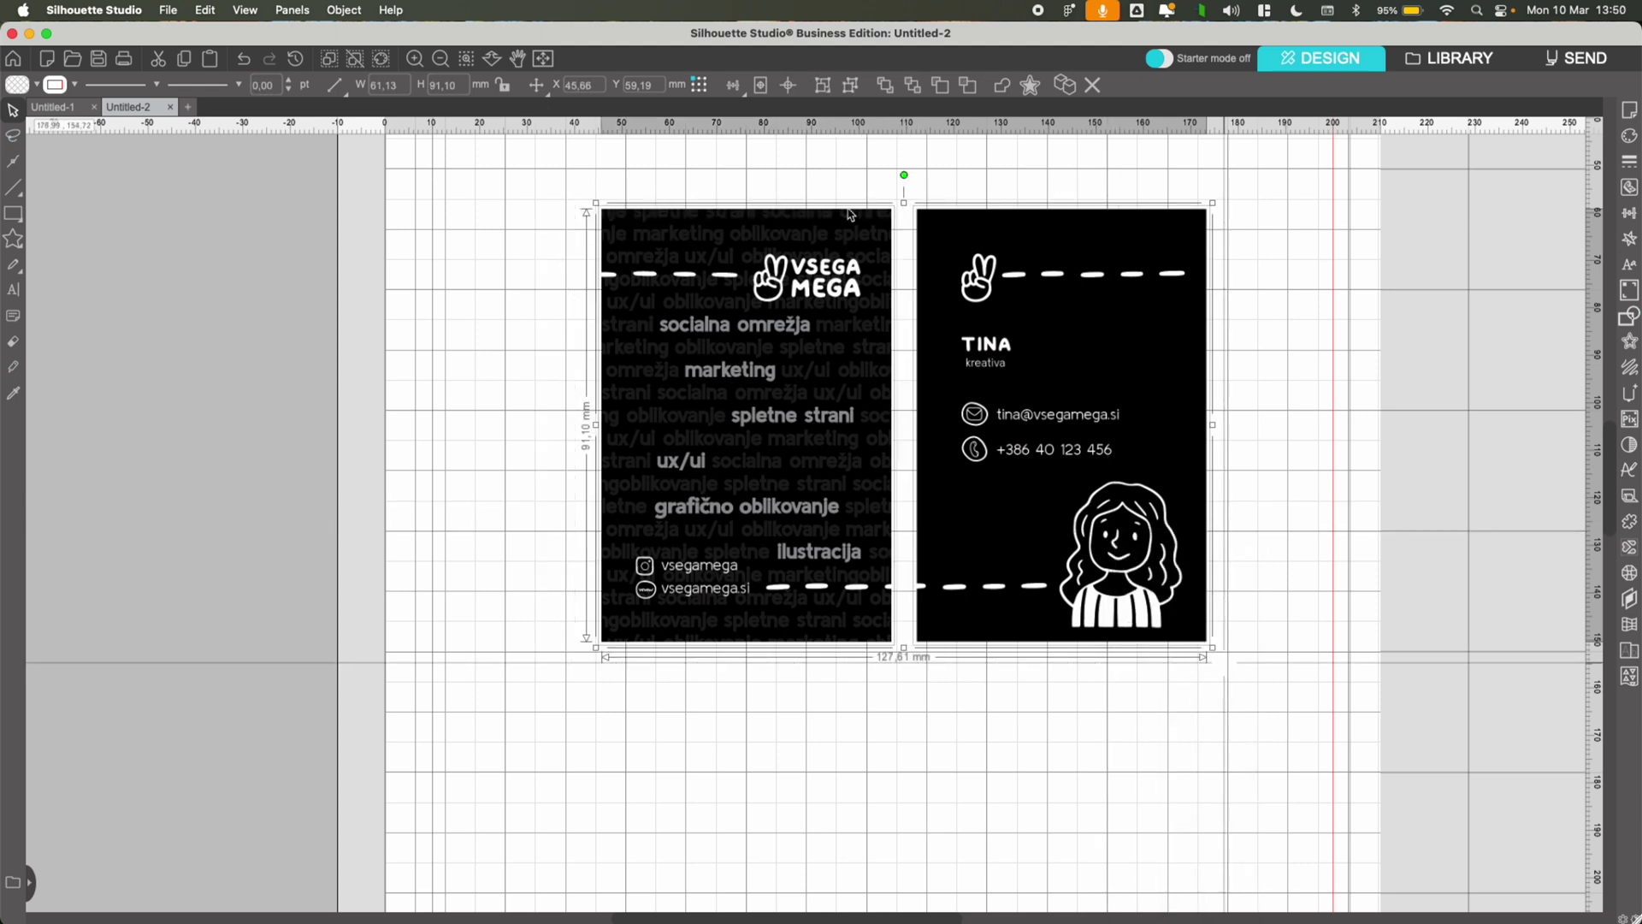
left_click(734, 86)
left_click(761, 141)
left_click(901, 354)
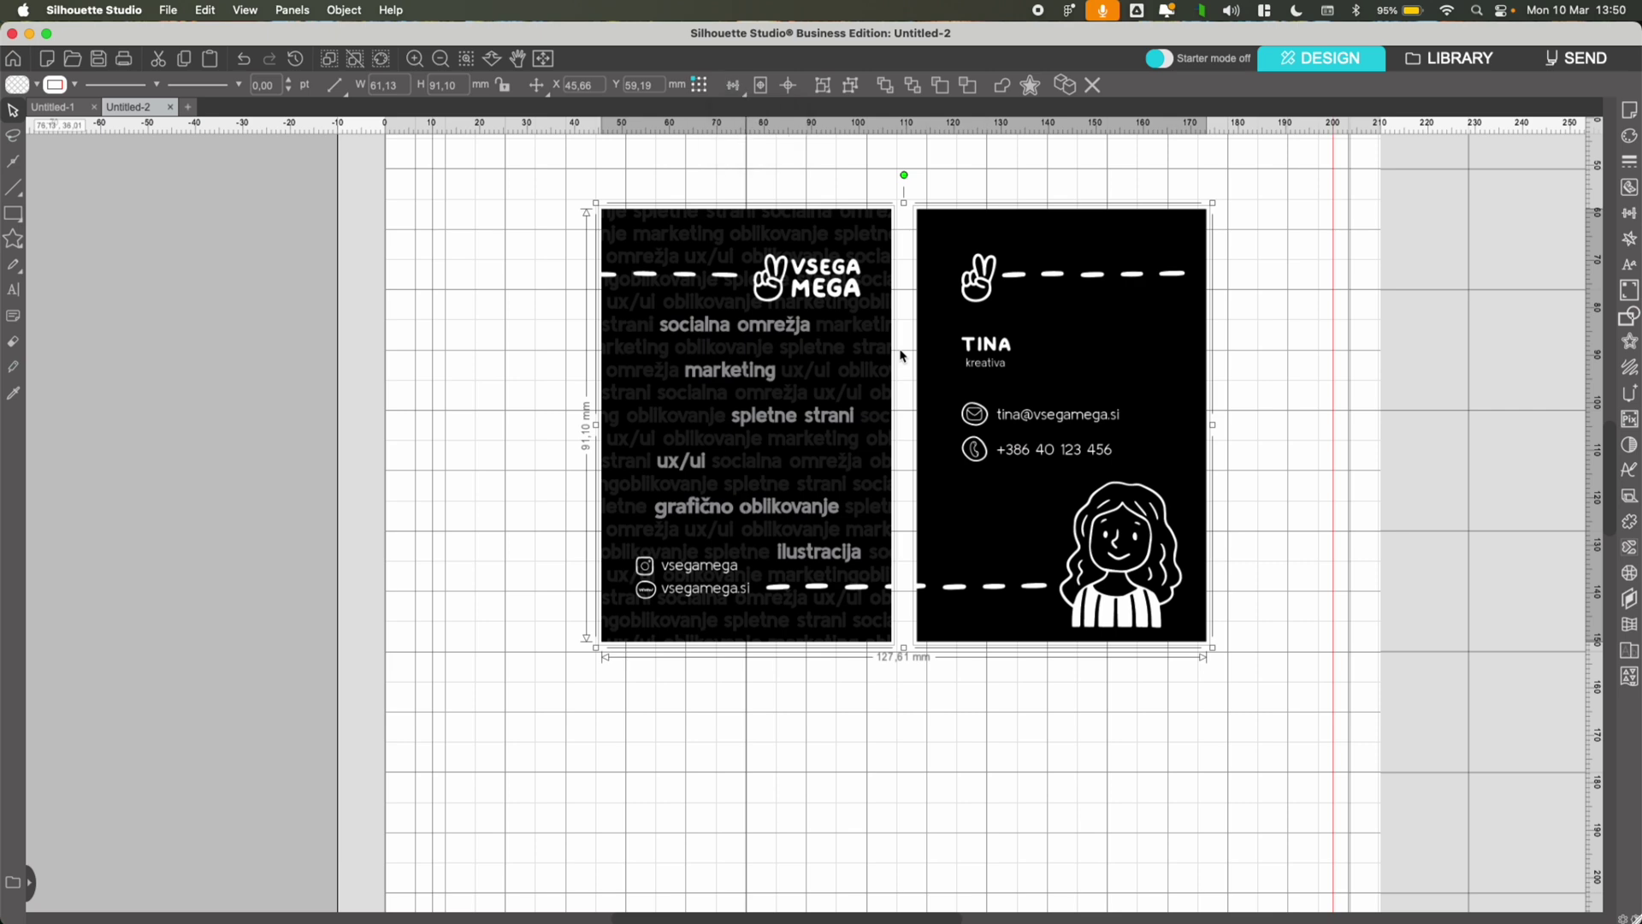
Group the services side and the contact-details side into one card pair
left_click(441, 58)
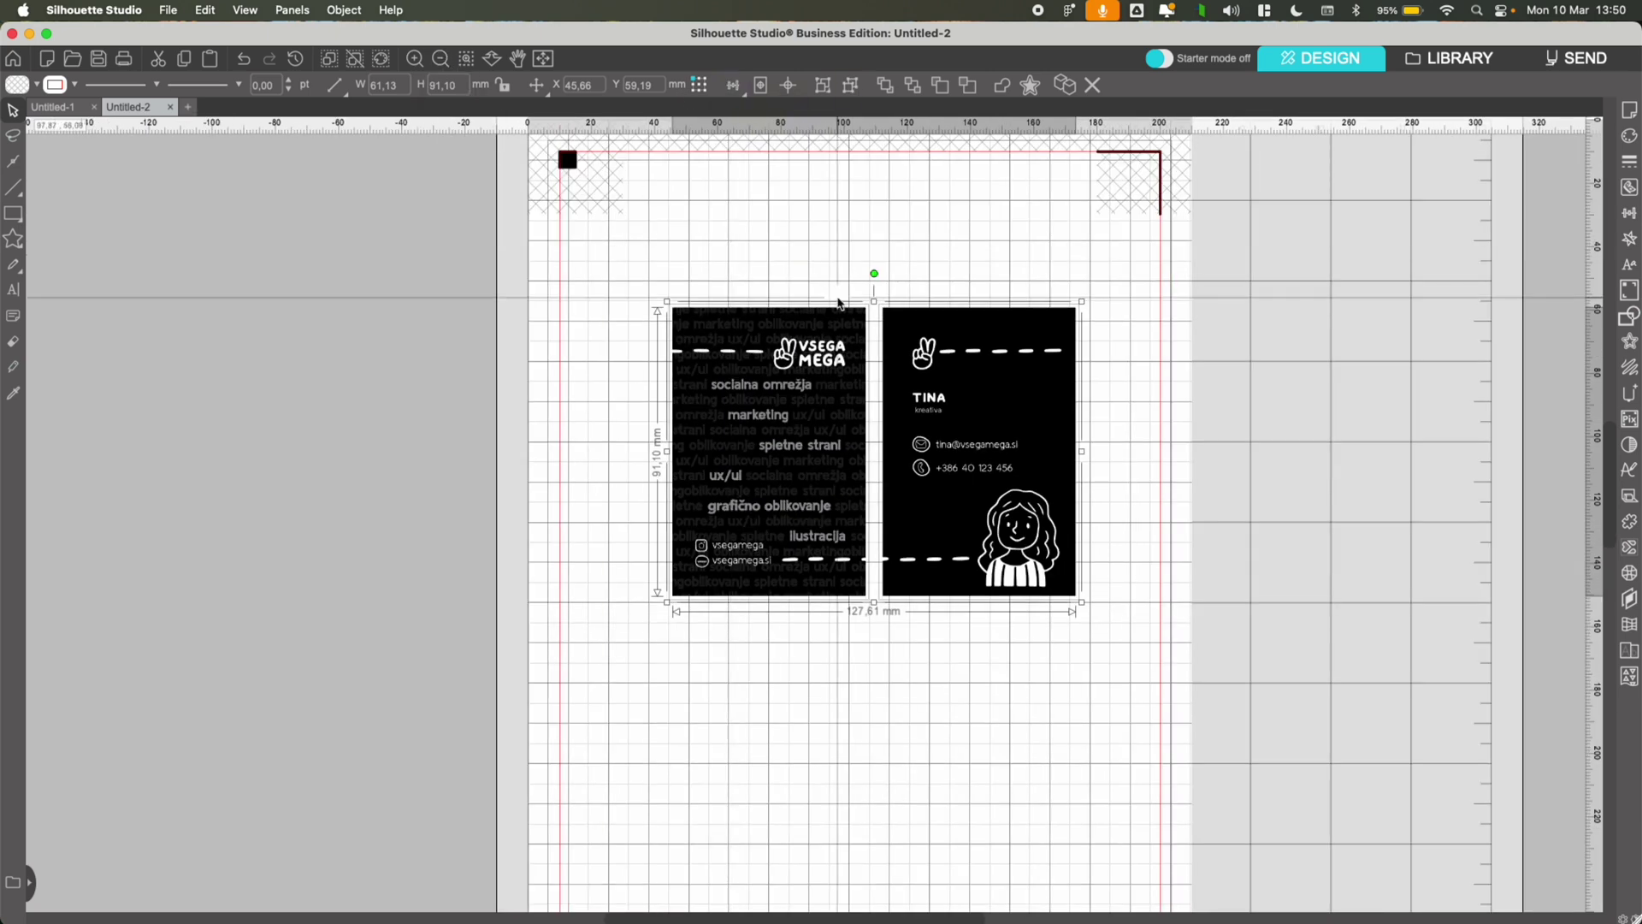
left_click(441, 59)
right_click(881, 430)
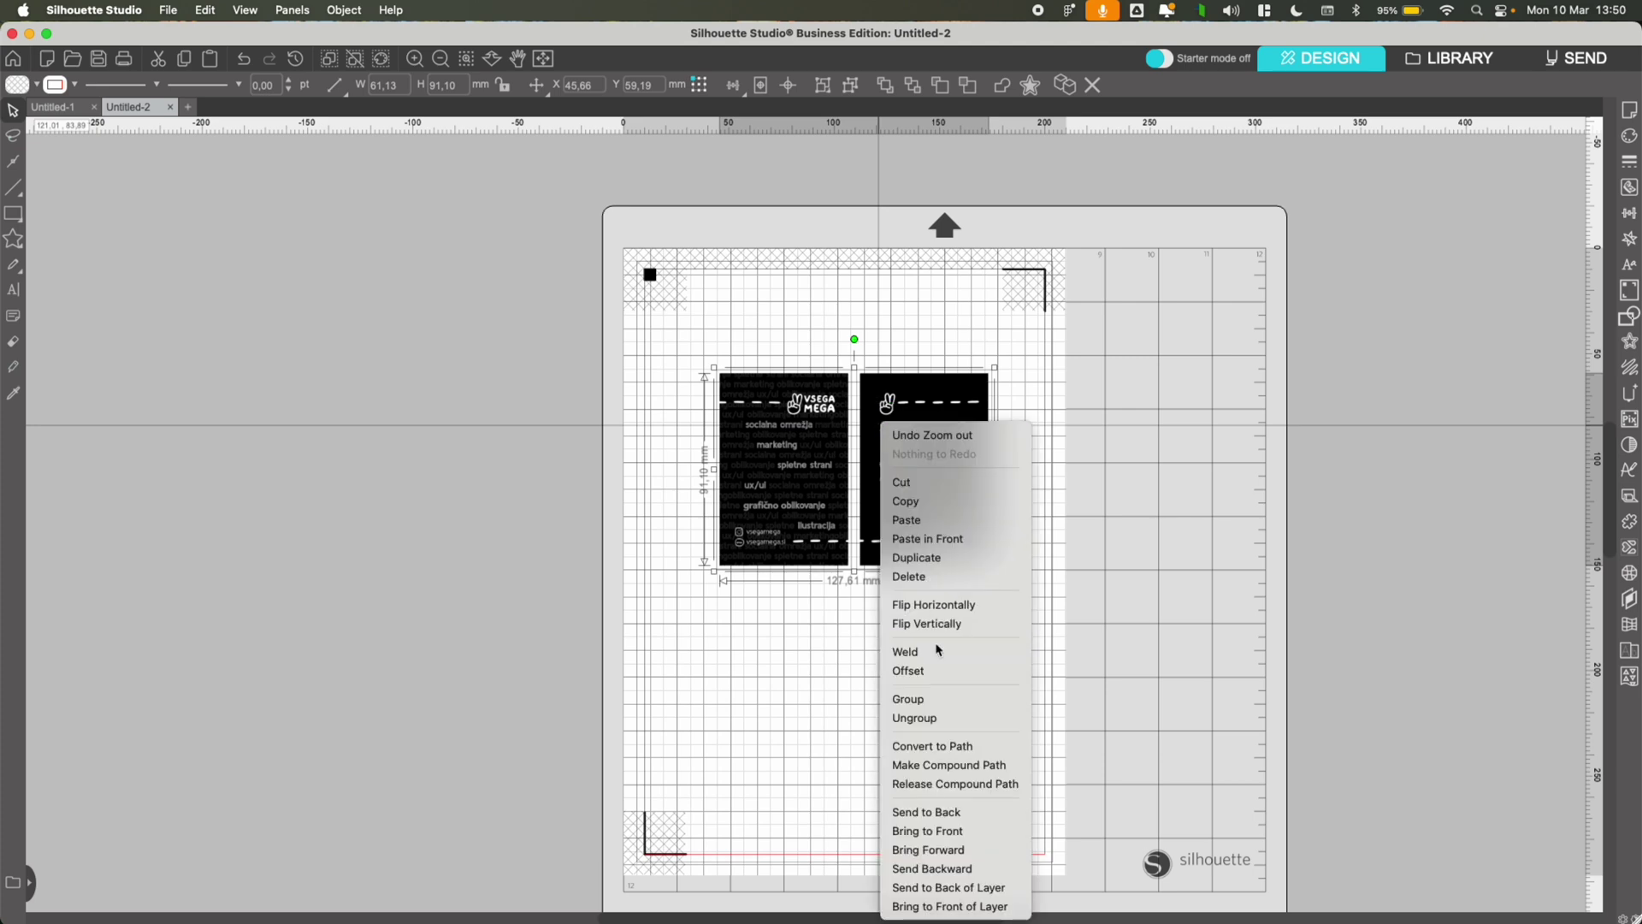
left_click(932, 697)
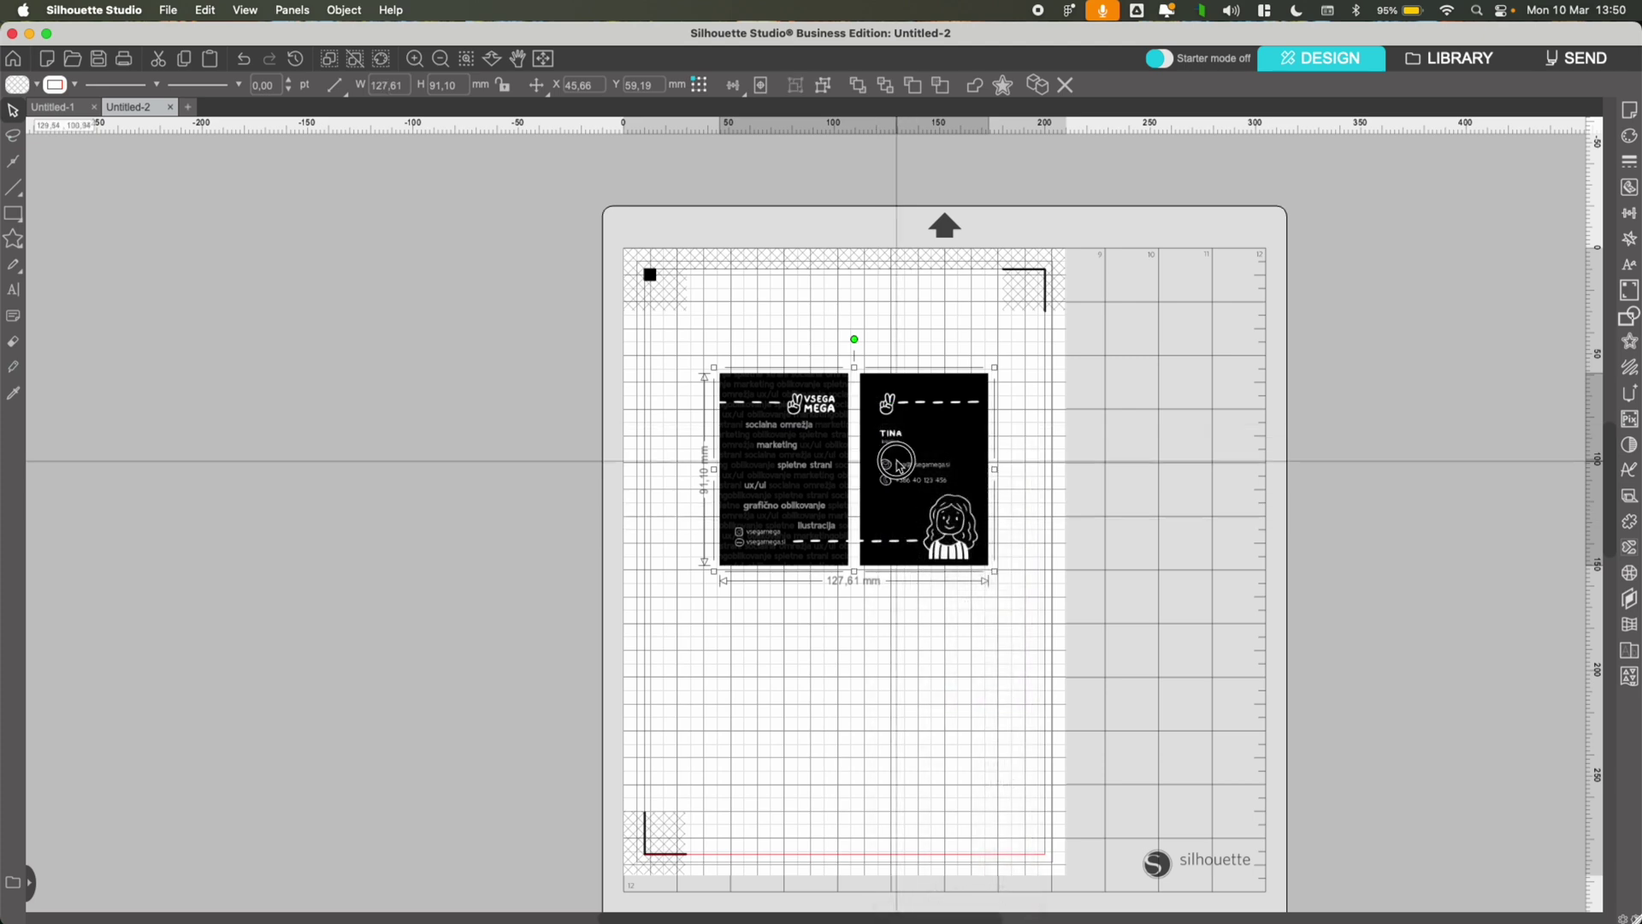
Move the grouped card pair up to the upper page margin, between the two upper registration marks
left_click_drag(899, 469, 892, 365)
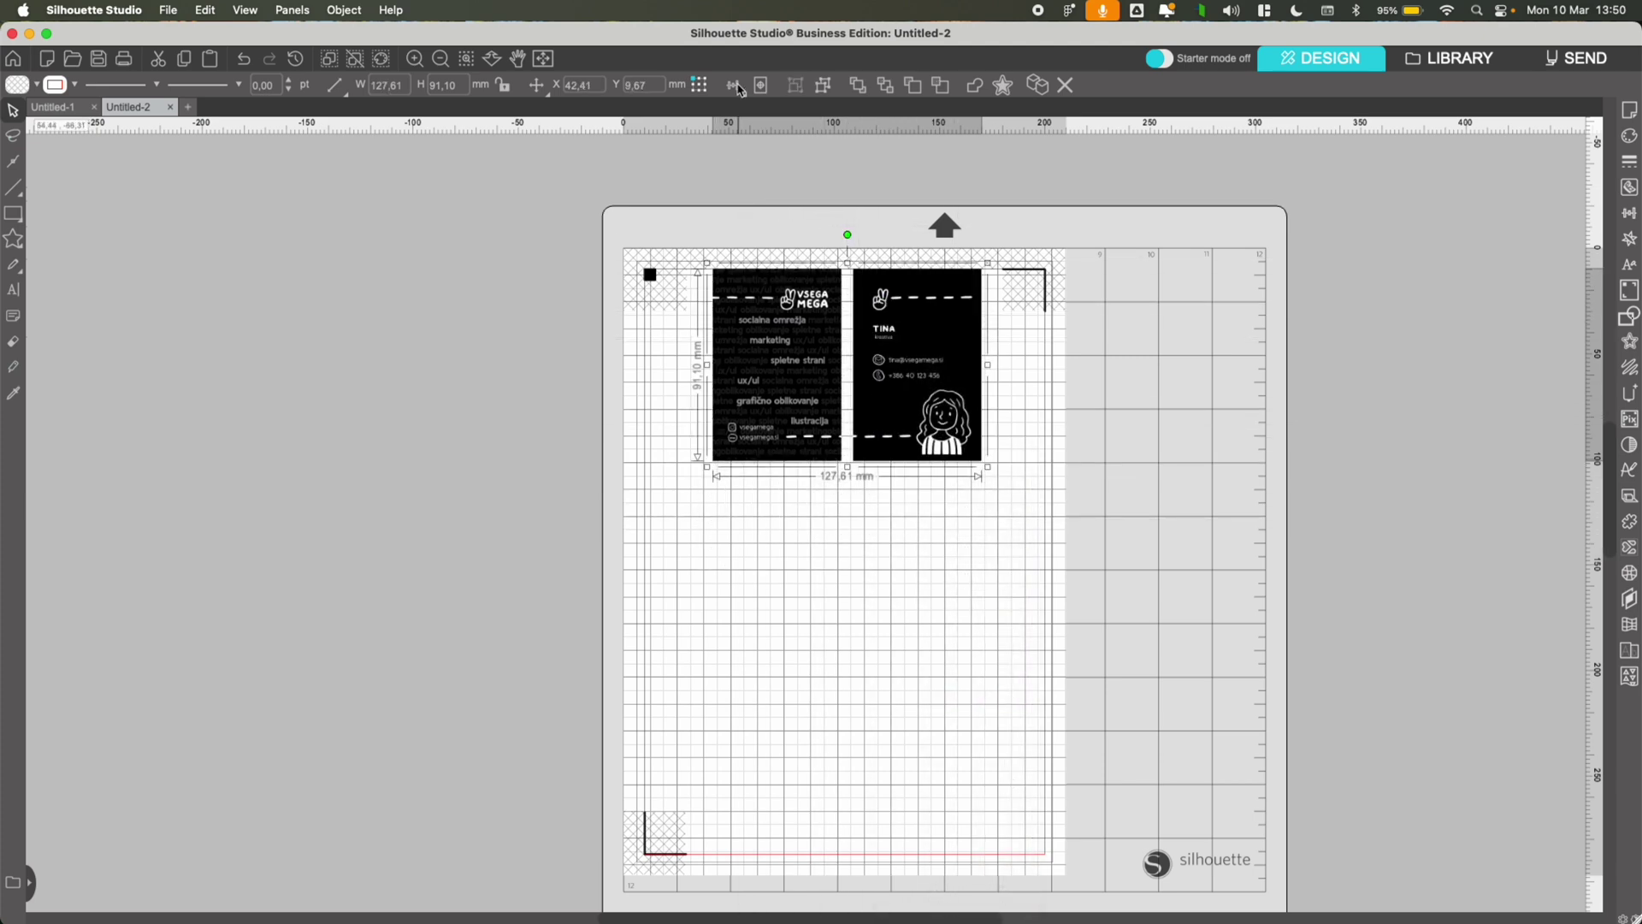
left_click(736, 85)
left_click(754, 112)
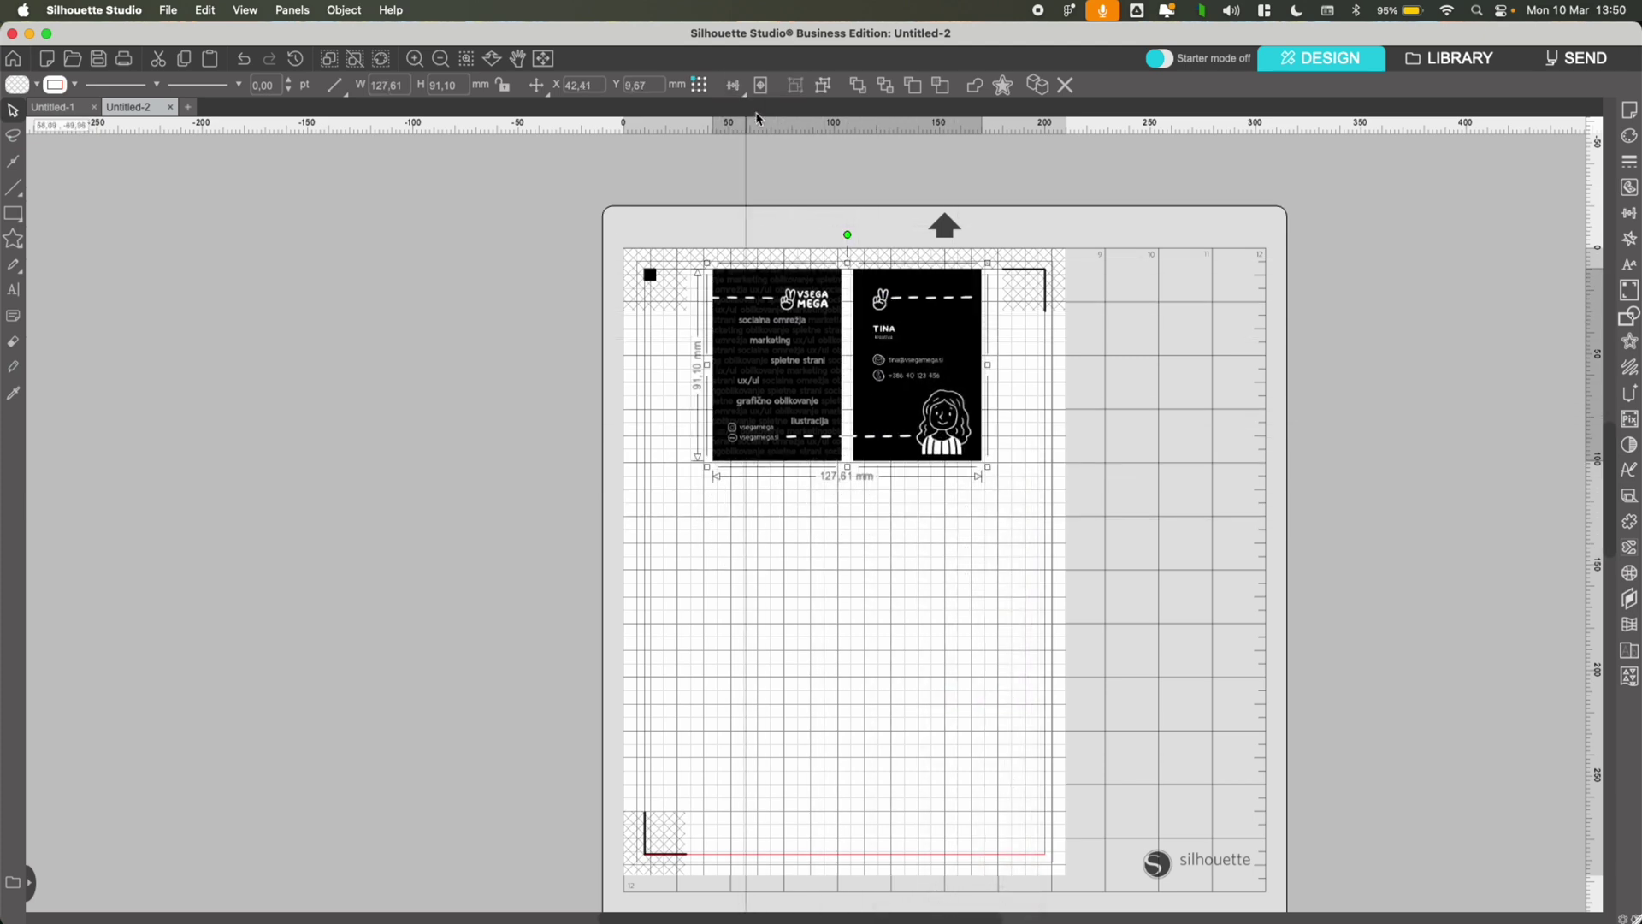
Duplicate the card pair twice and stack the copies below the original, filling the page with three rows
left_click(835, 379)
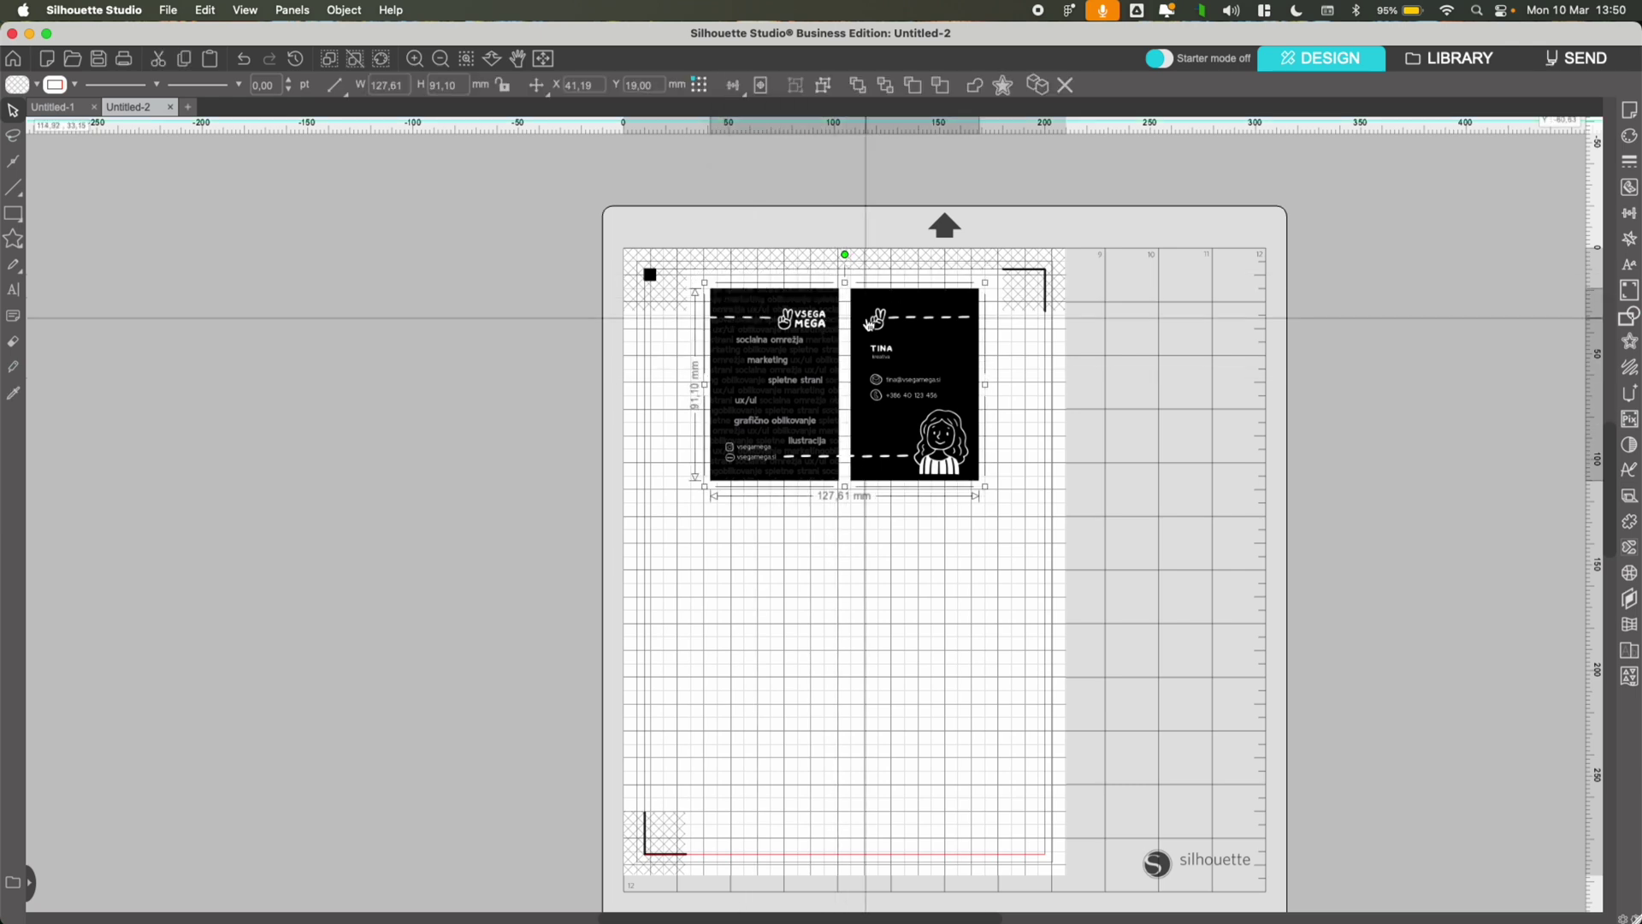
left_click(865, 309)
left_click(867, 316)
left_click_drag(869, 328, 880, 688)
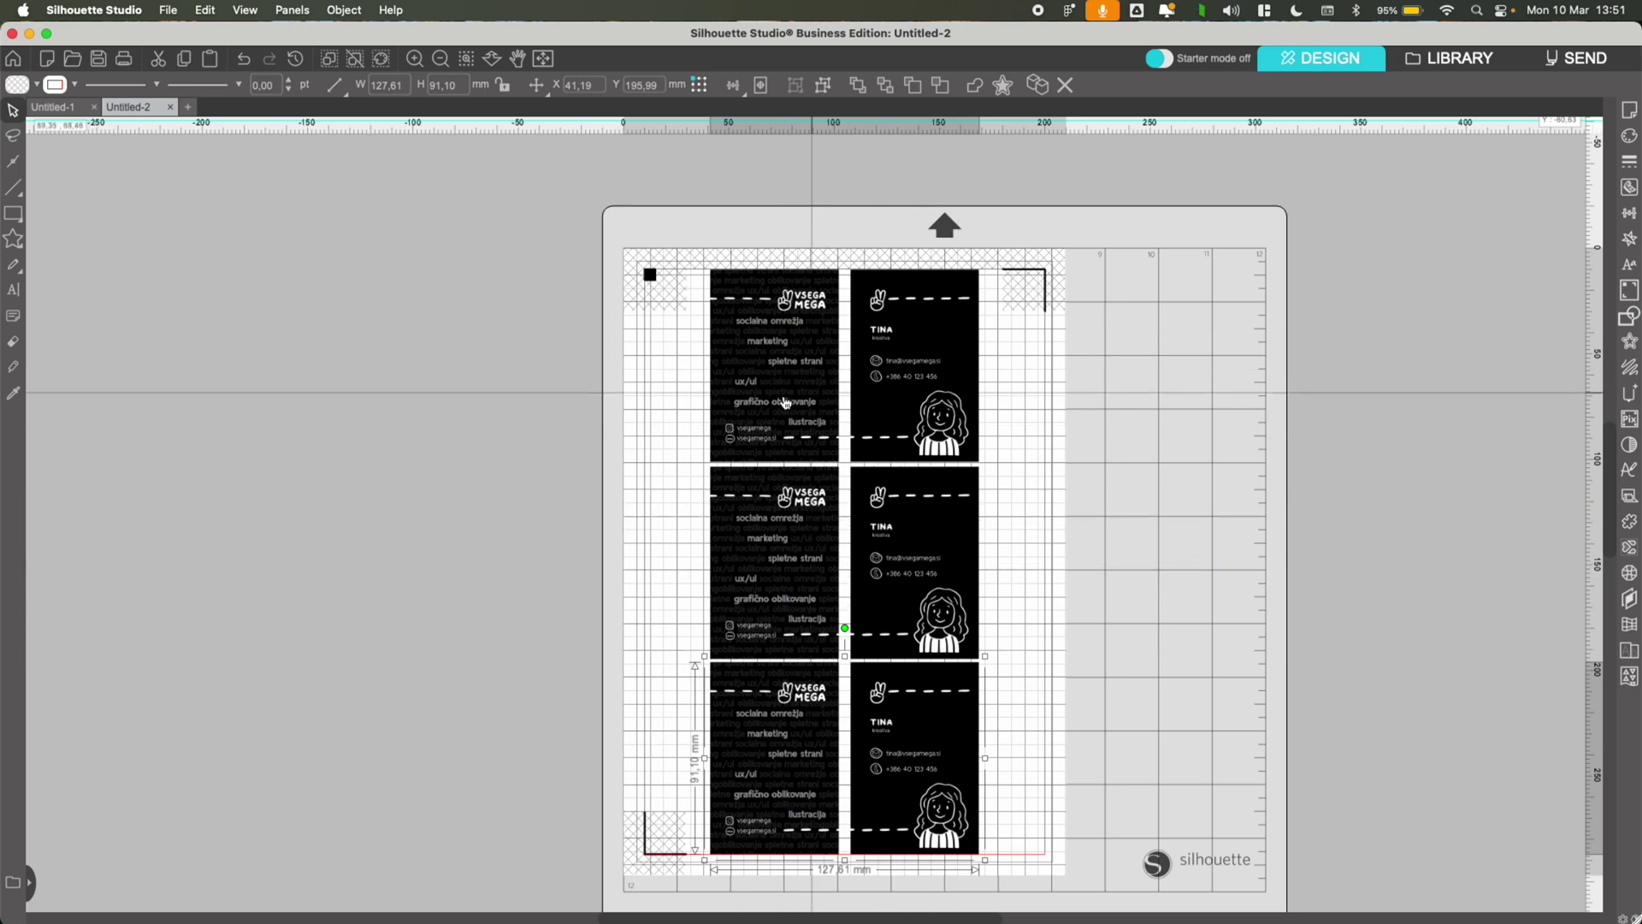
Select all three rows of cards, align their horizontal centres and distribute them with equal vertical spacing
left_click(691, 282)
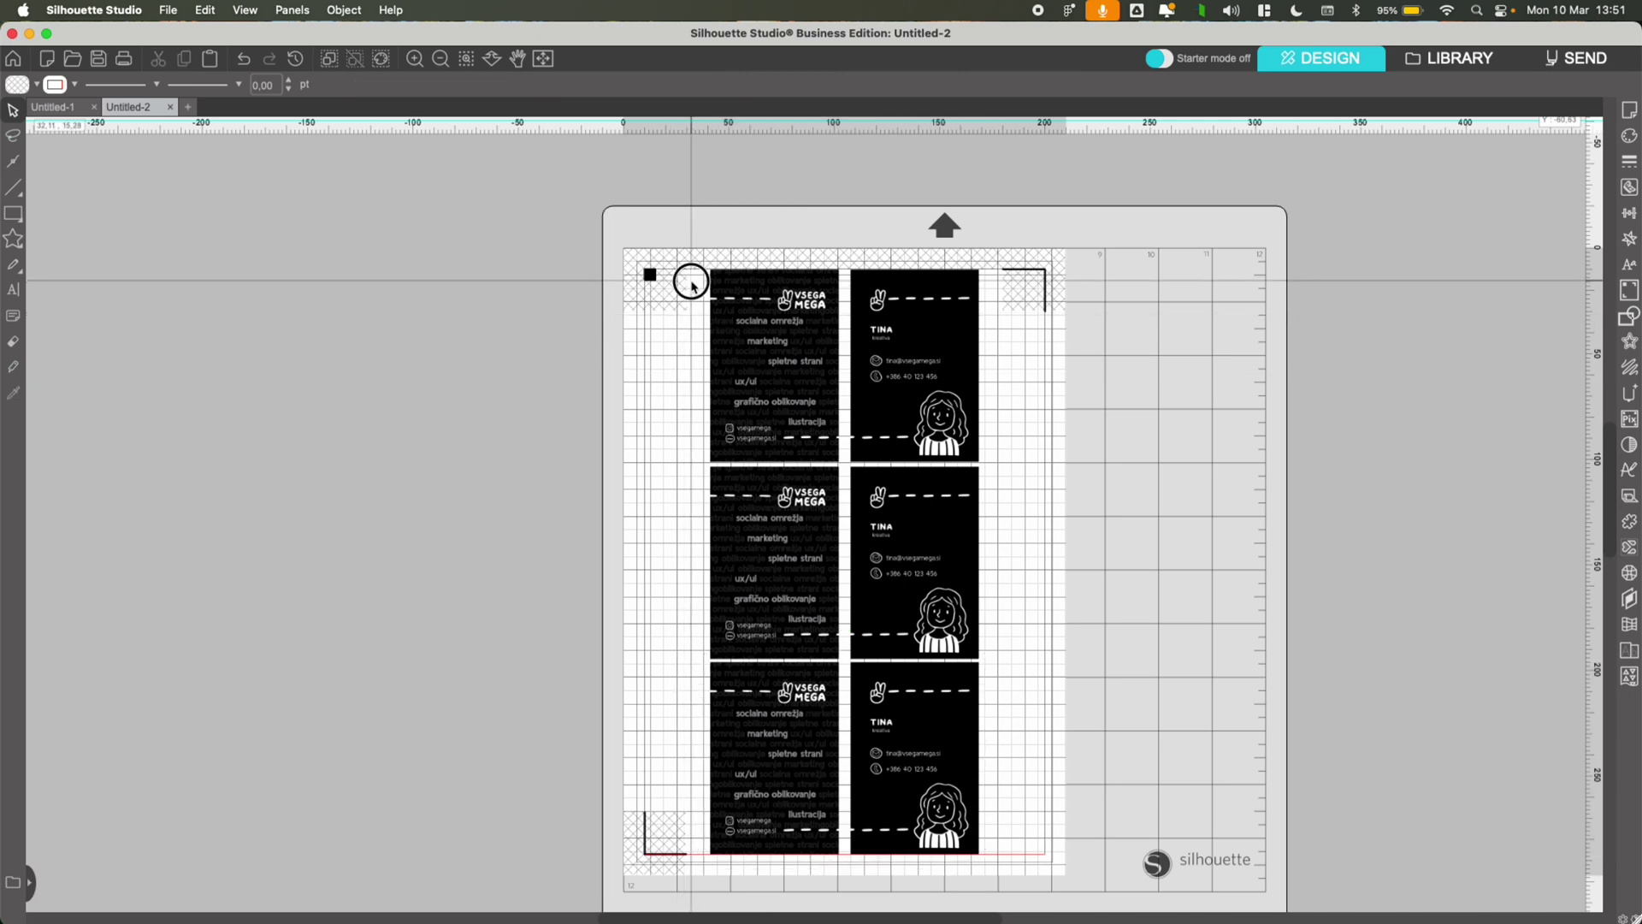
left_click_drag(691, 282, 1008, 788)
left_click(737, 86)
left_click(758, 120)
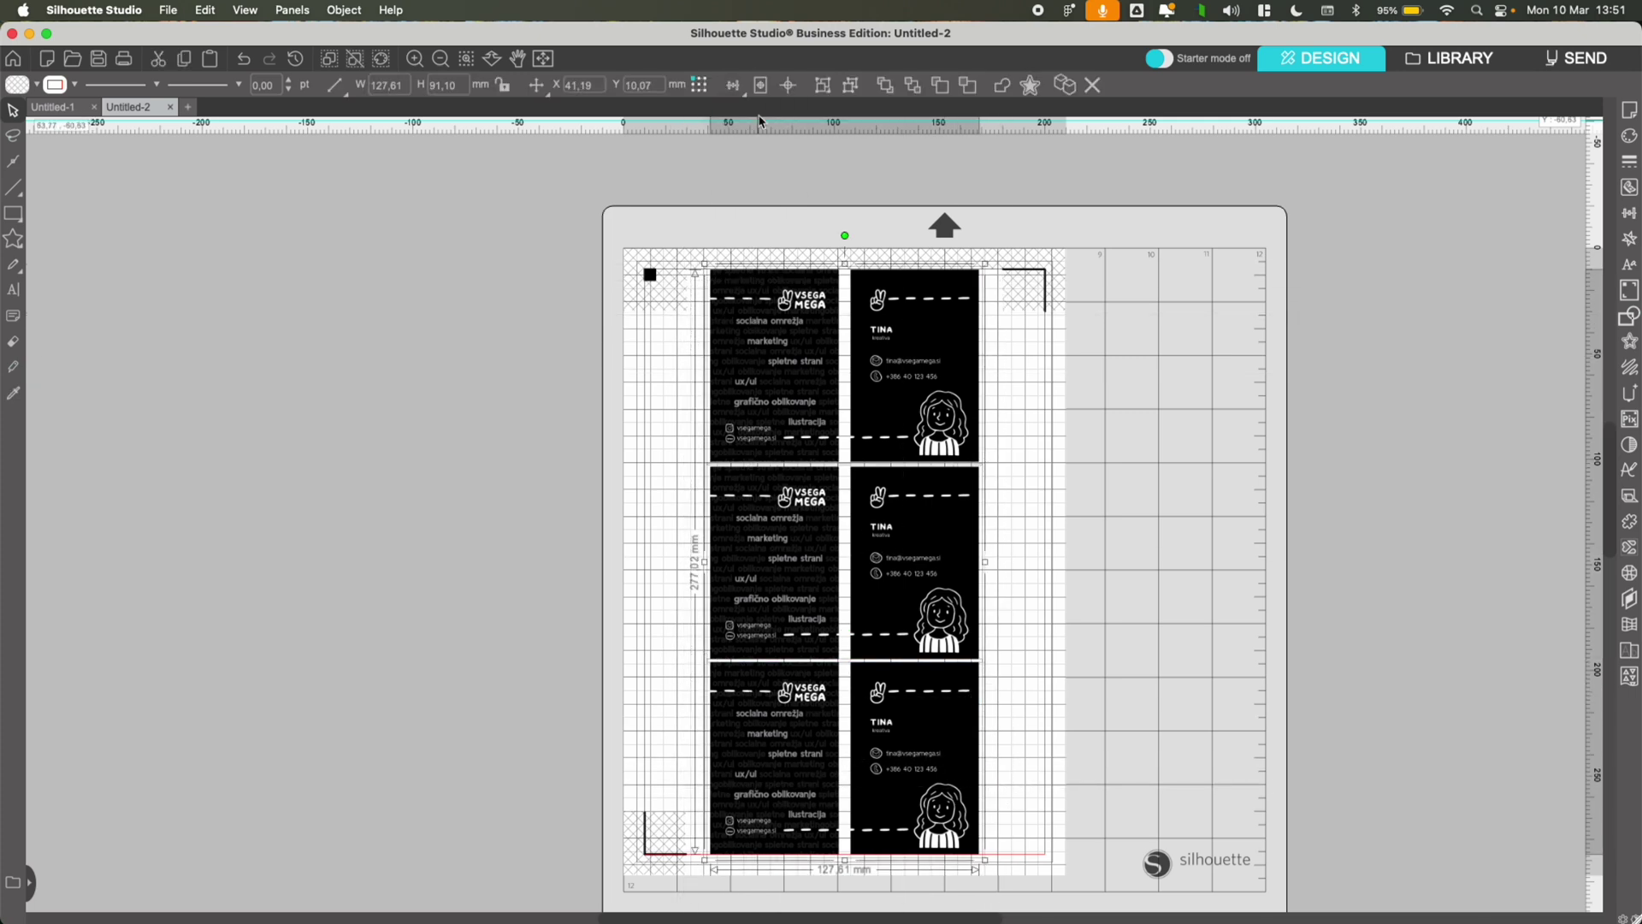
mouse_move(737, 89)
left_click(756, 169)
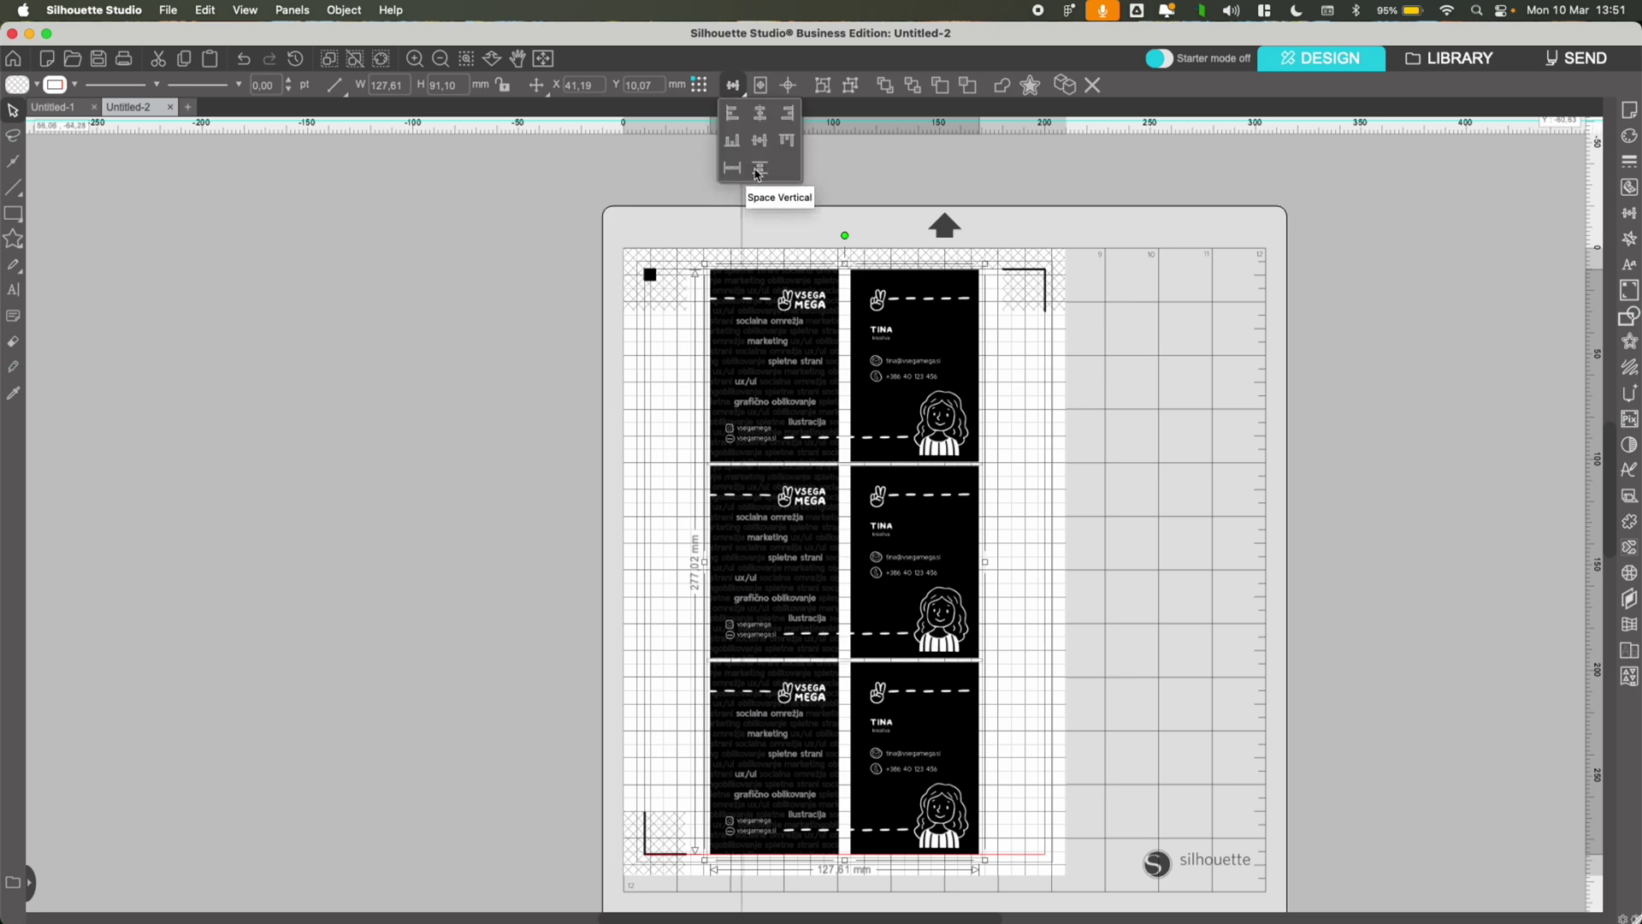
left_click(762, 116)
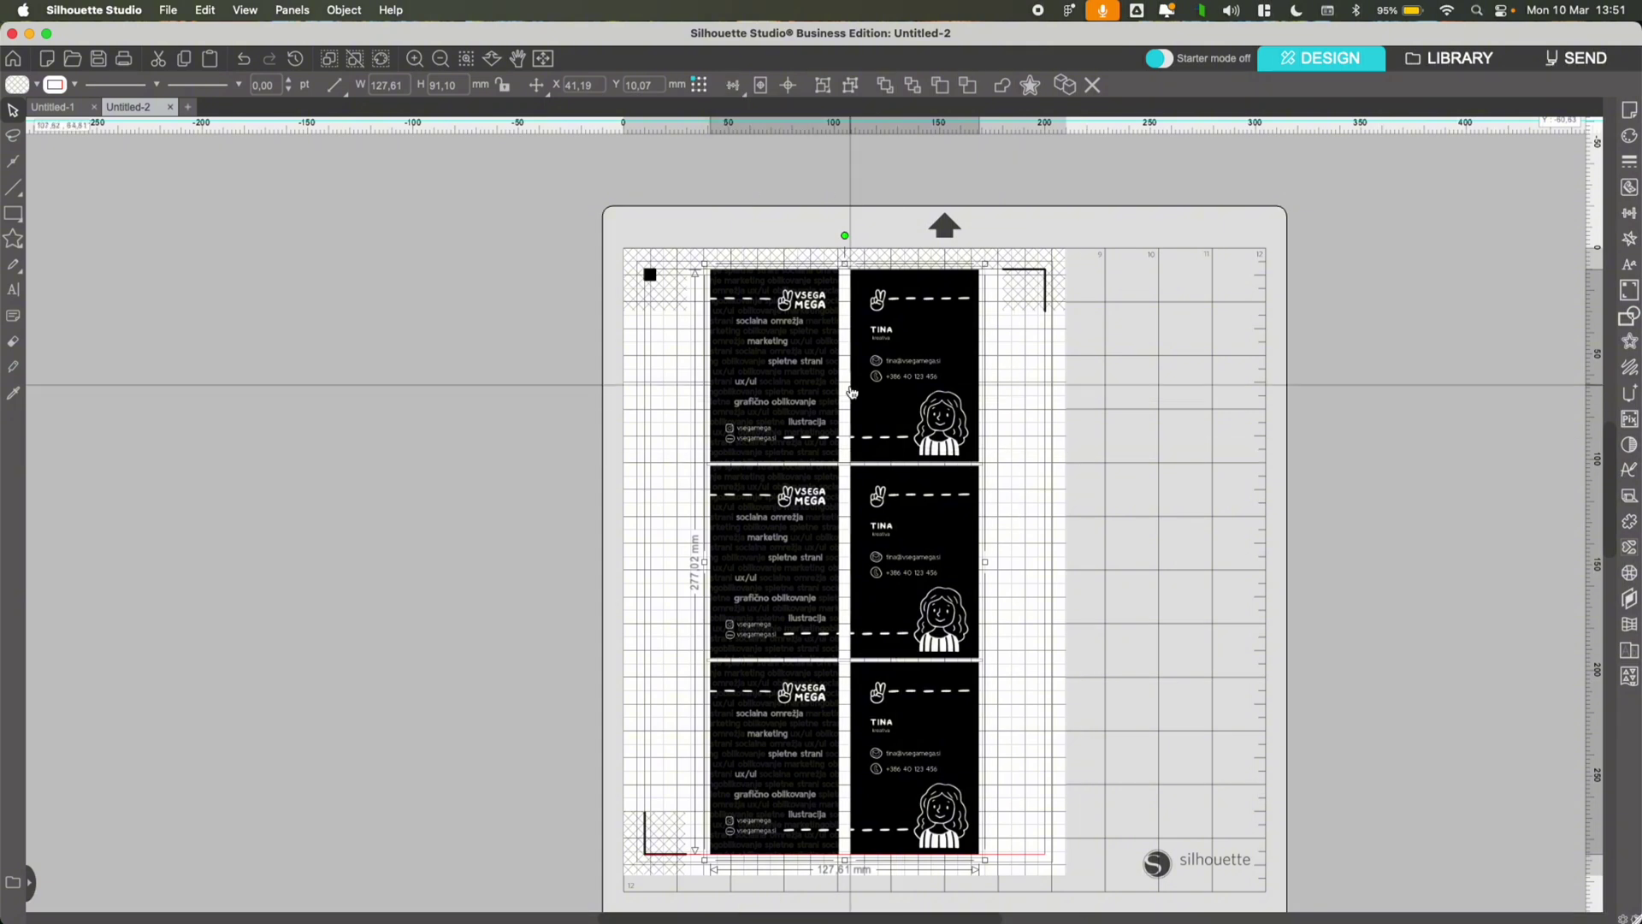
Group the three rows of cards and centre the group on the page
key("super+g")
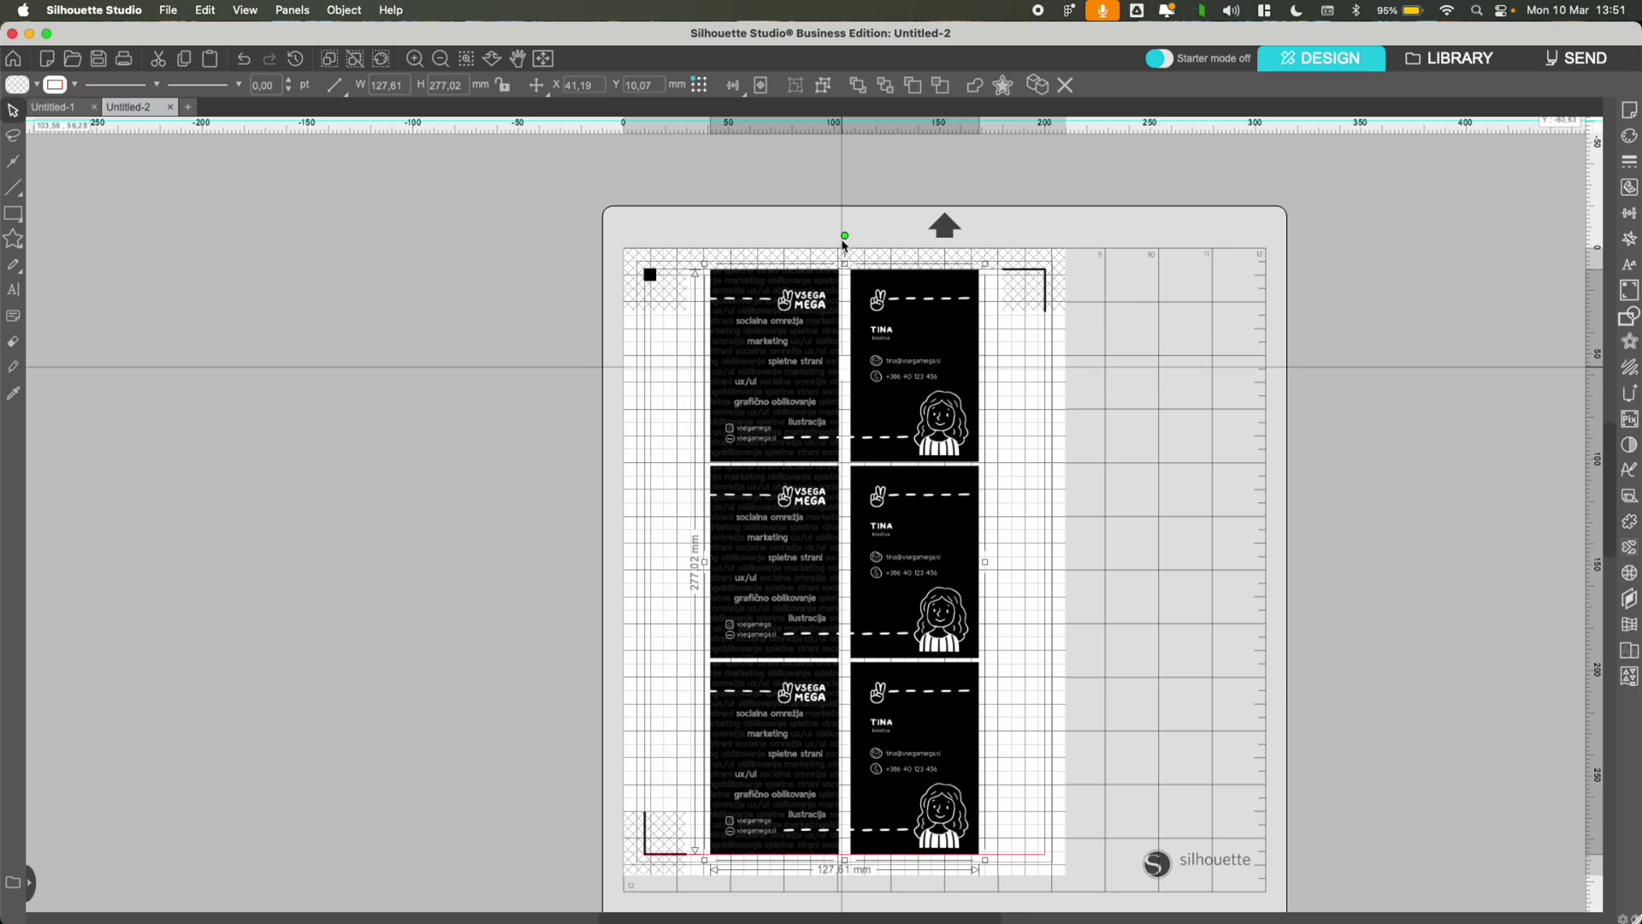
left_click(761, 89)
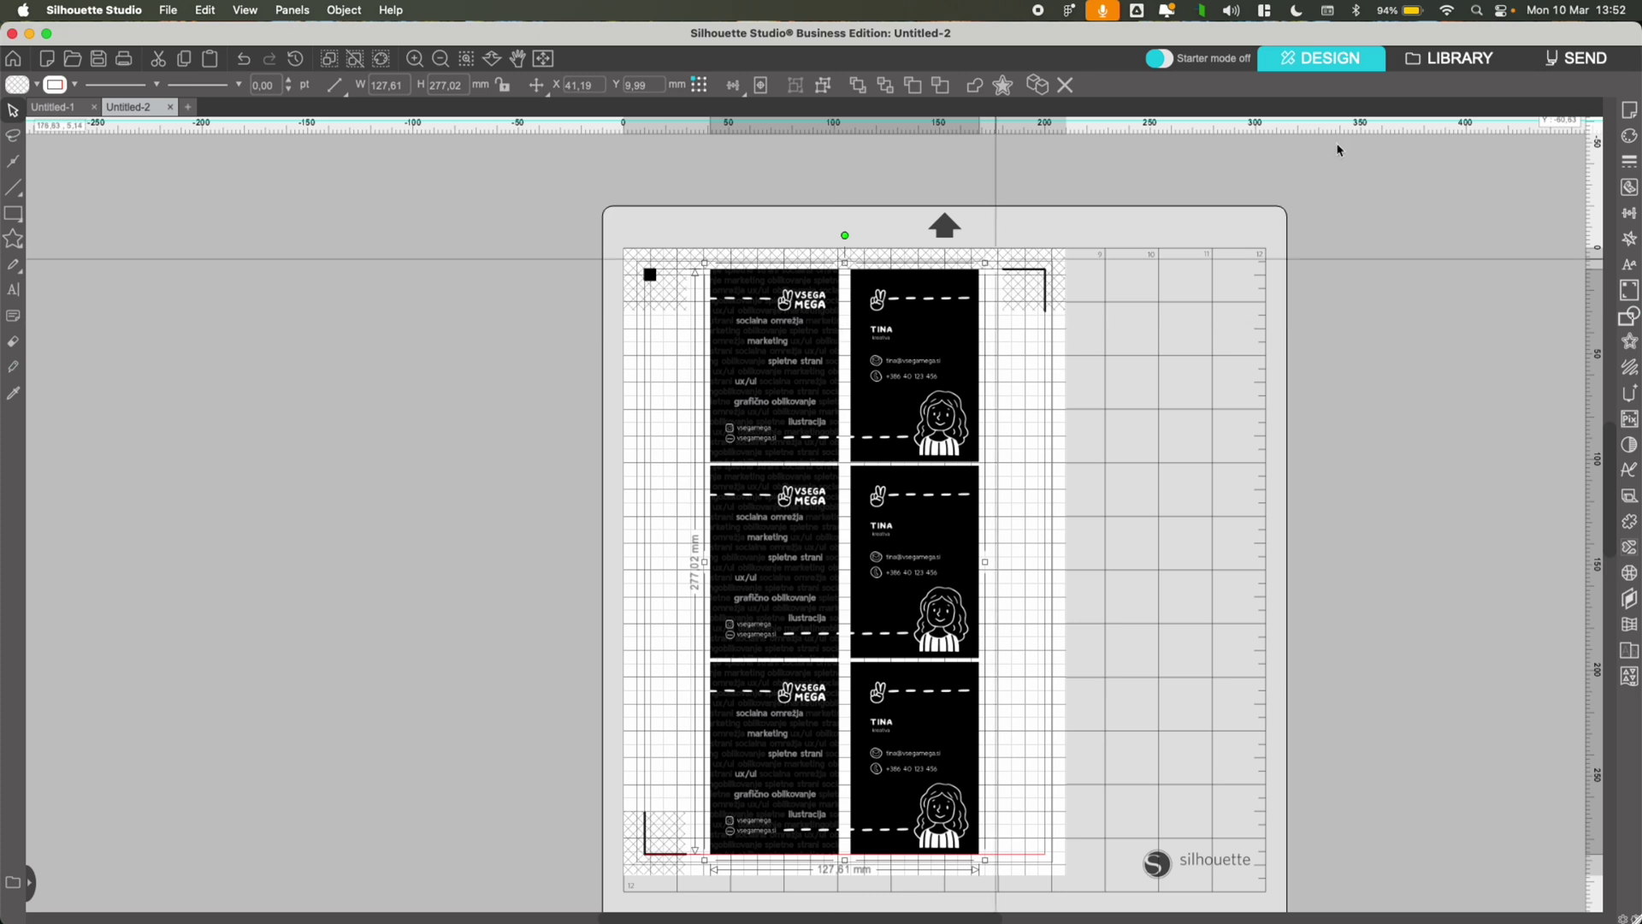
Check the cut lines of all the cards in the send view and return to the design view
left_click(1575, 60)
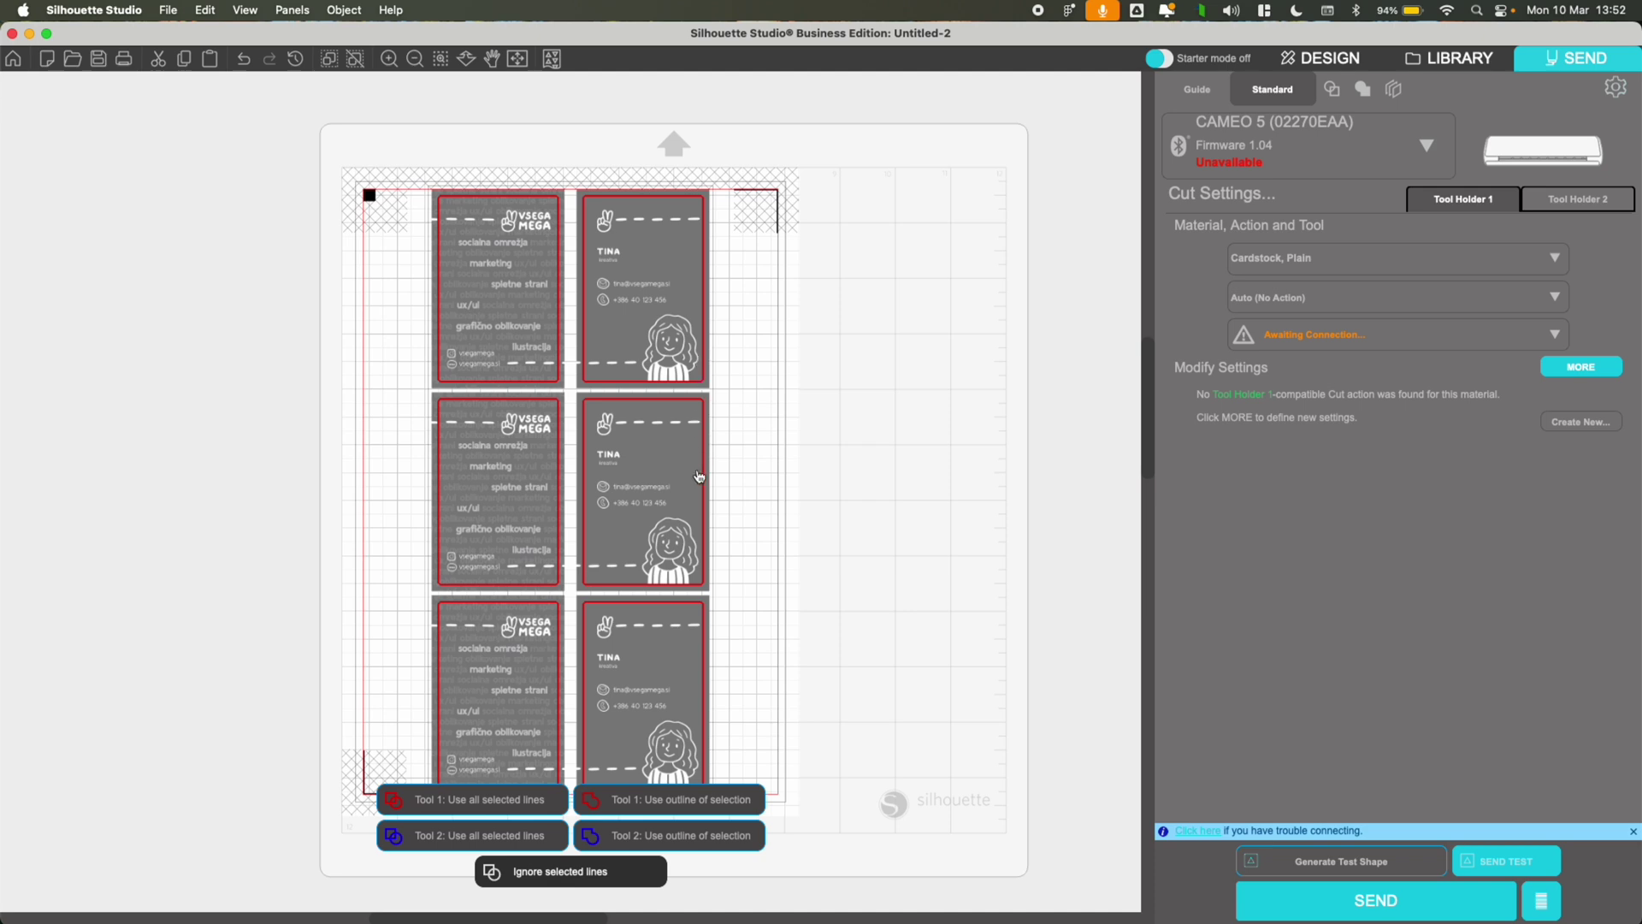
left_click(1331, 67)
Open the print preview of the card sheet and expand the Media & Quality options in the print settings
left_click(169, 10)
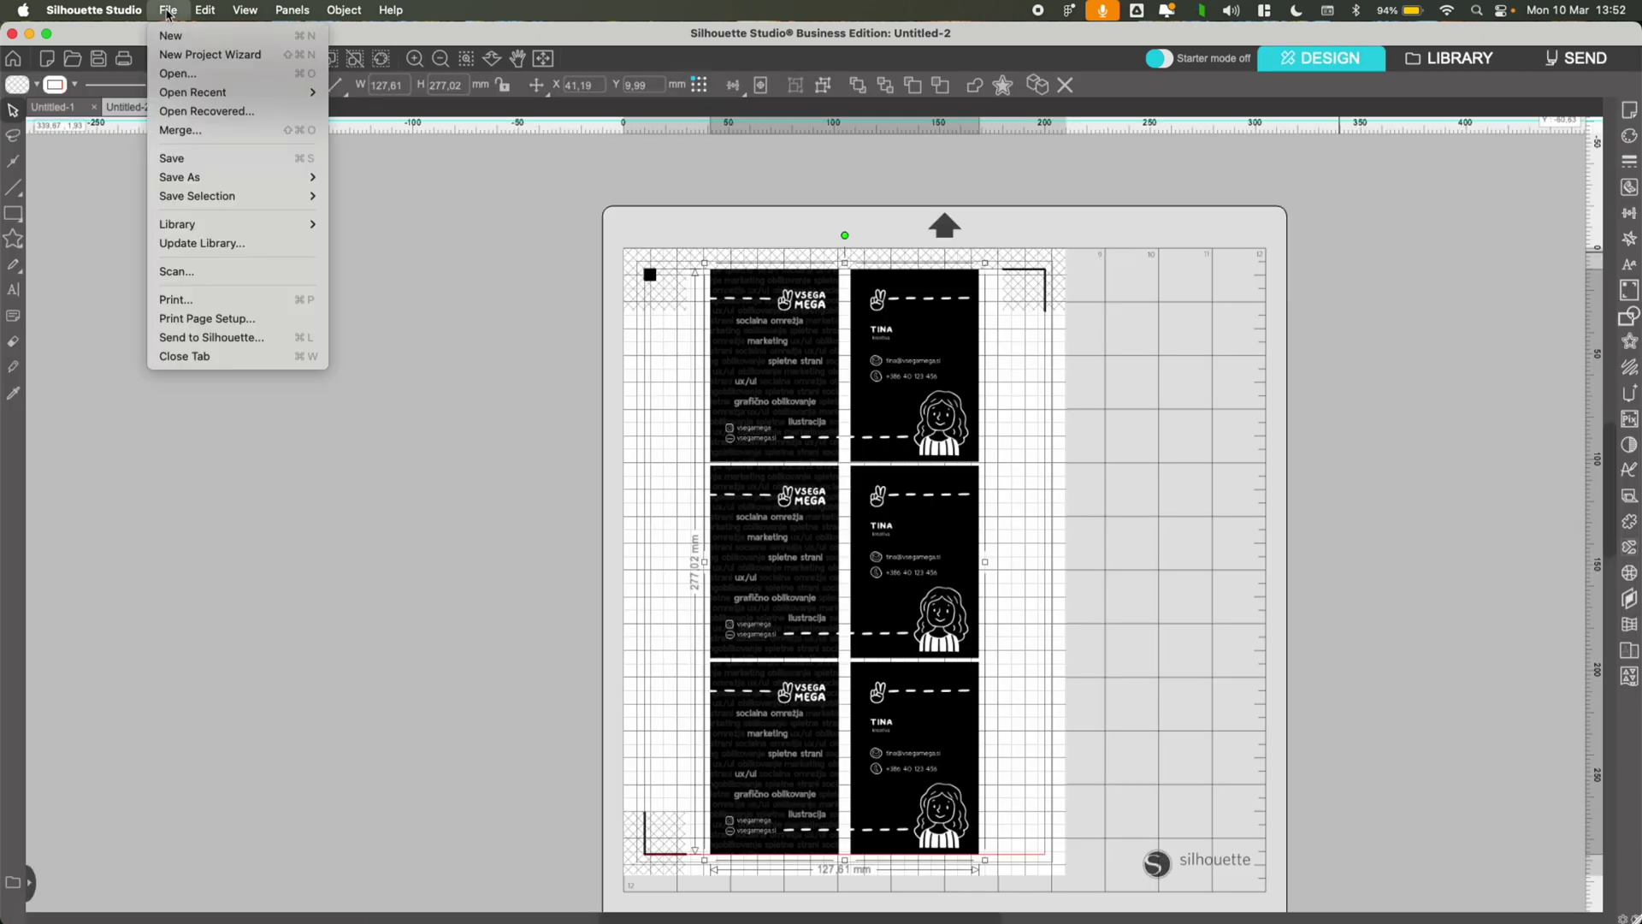
left_click(220, 301)
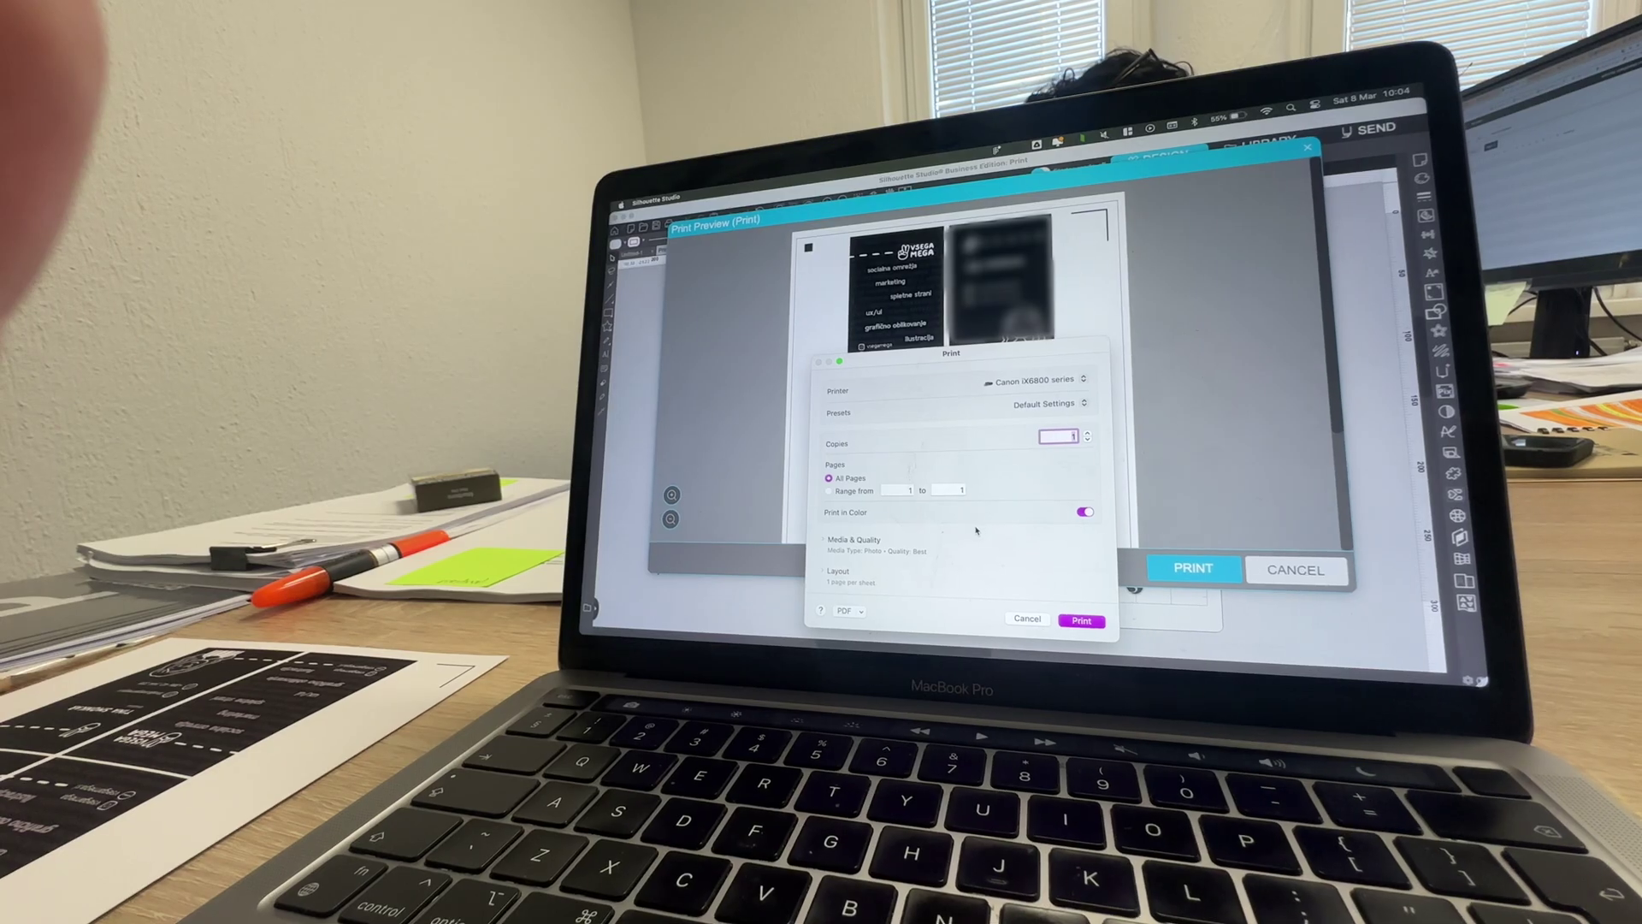
scroll(958, 514, "down", 3)
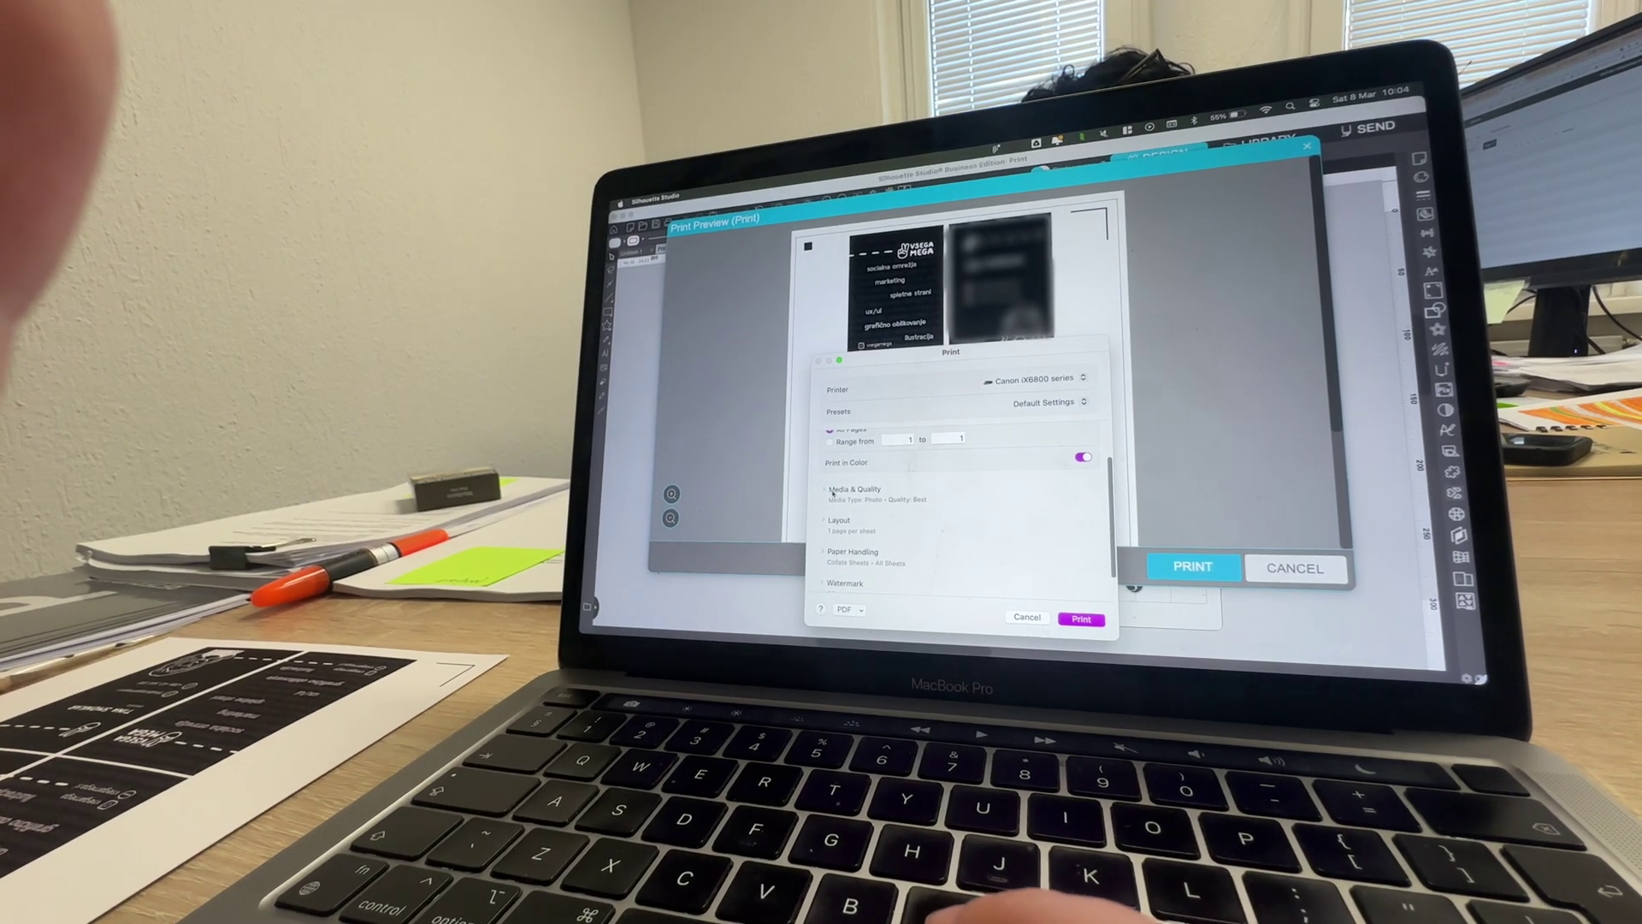
left_click(831, 493)
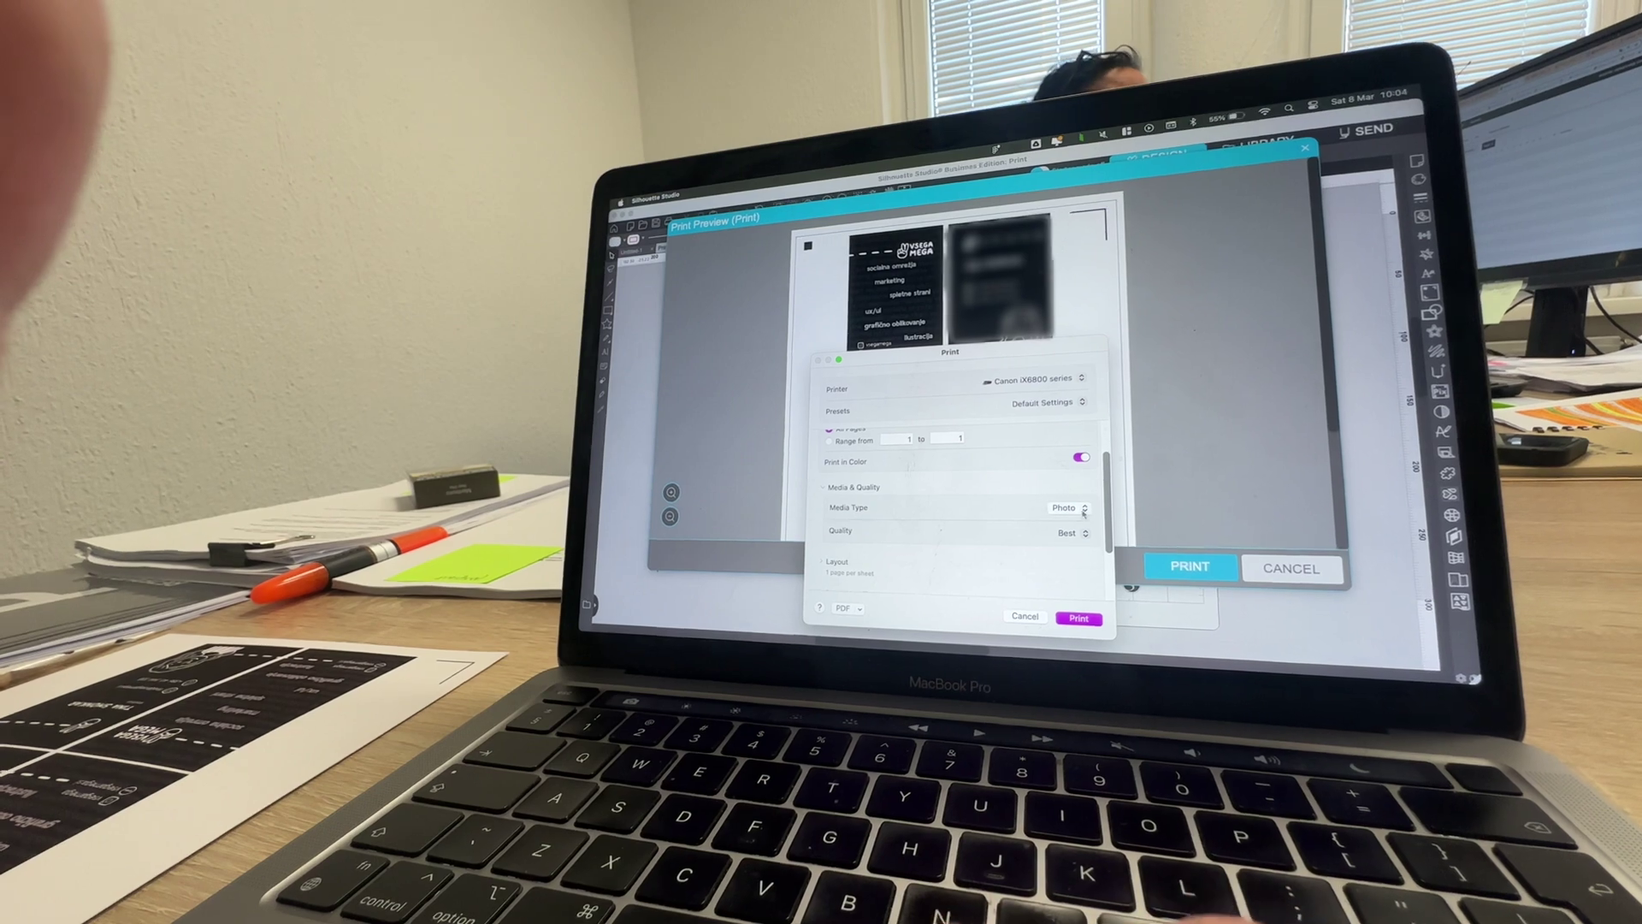